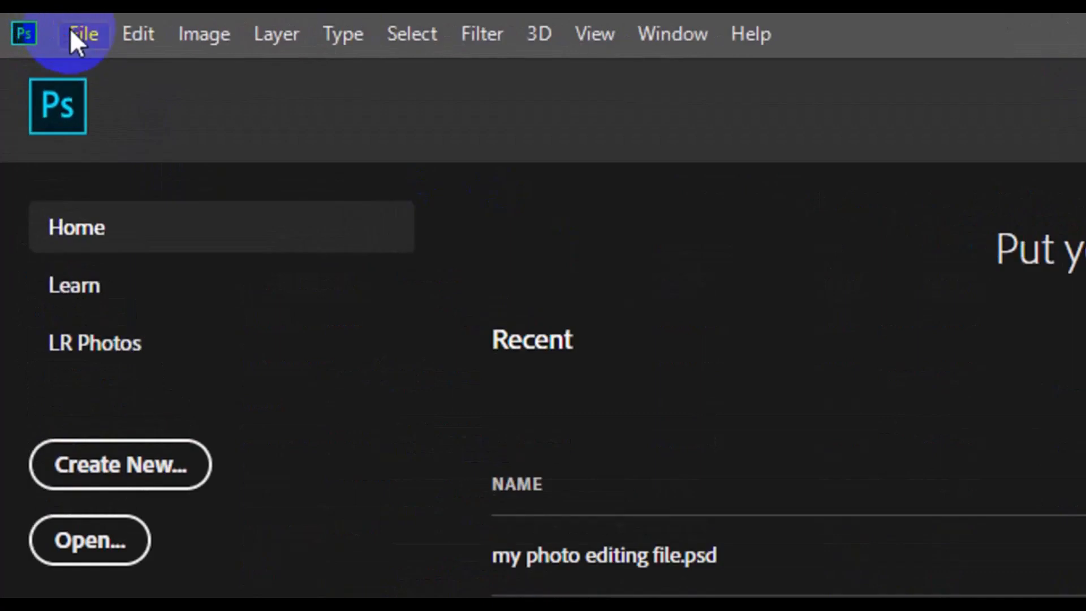
Start a new document and name its preset "Print ready business card"
{"action": "left_click", "coordinate": [78, 35]}
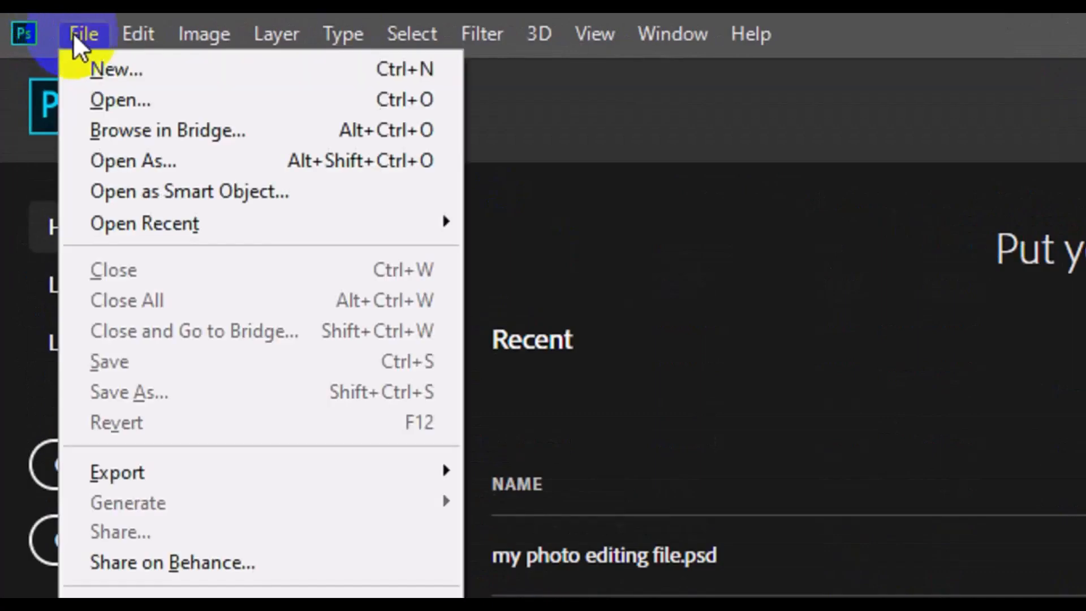
{"action": "left_click", "coordinate": [131, 69]}
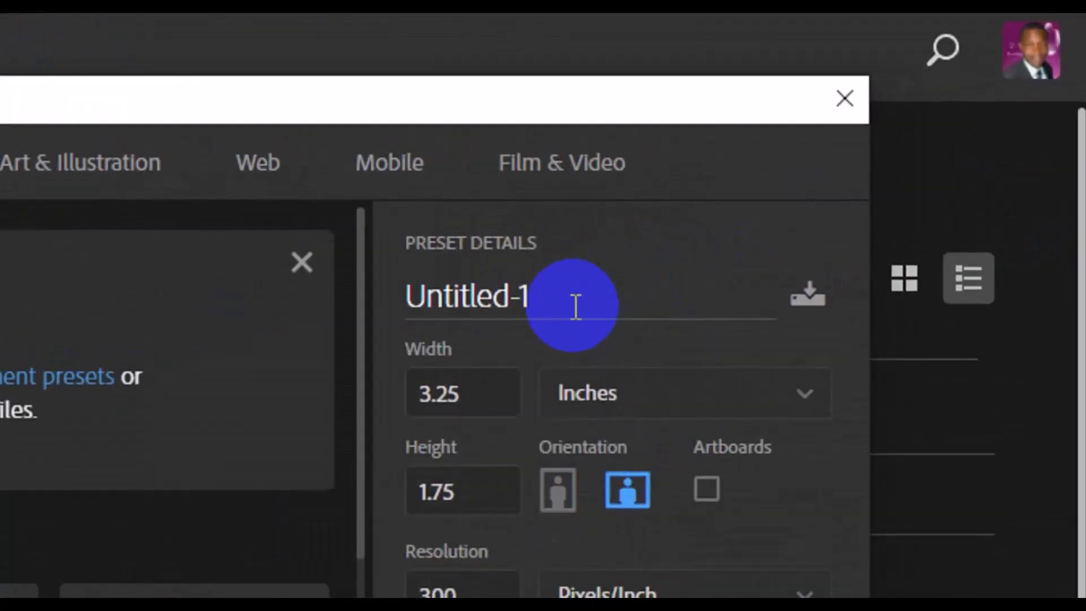
{"action": "left_click", "coordinate": [573, 308]}
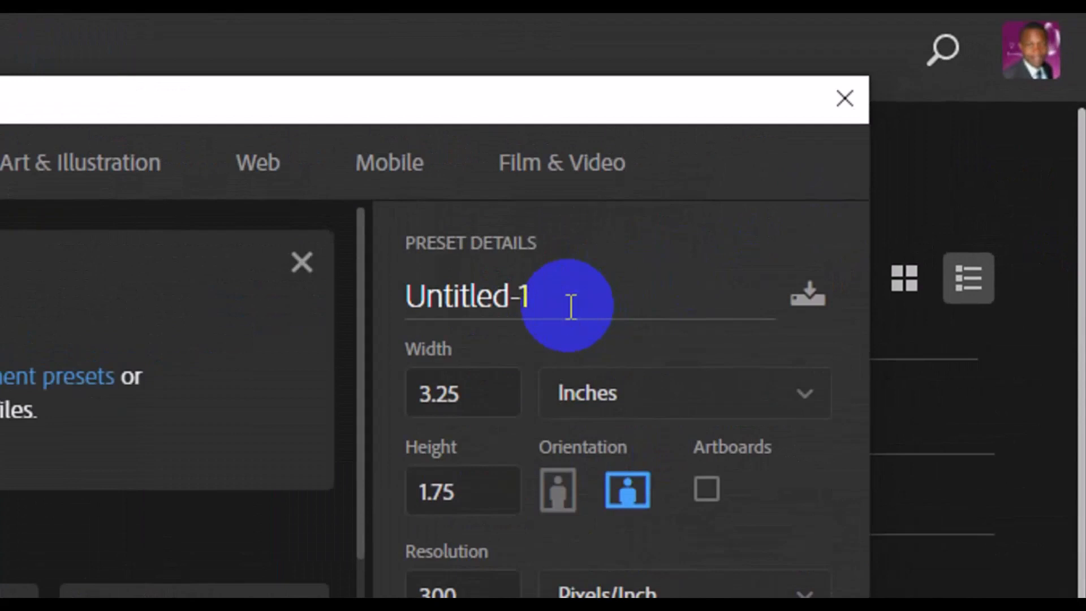
{"action": "key", "text": "ctrl+a"}
{"action": "key", "text": "BackSpace"}
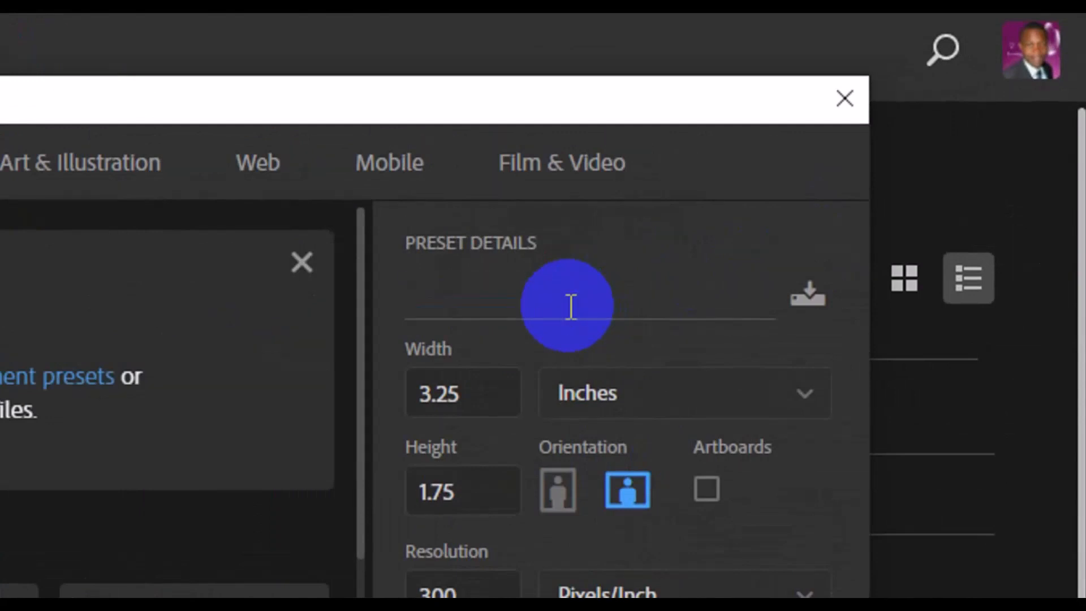
{"action": "type", "text": "Print ready business card"}
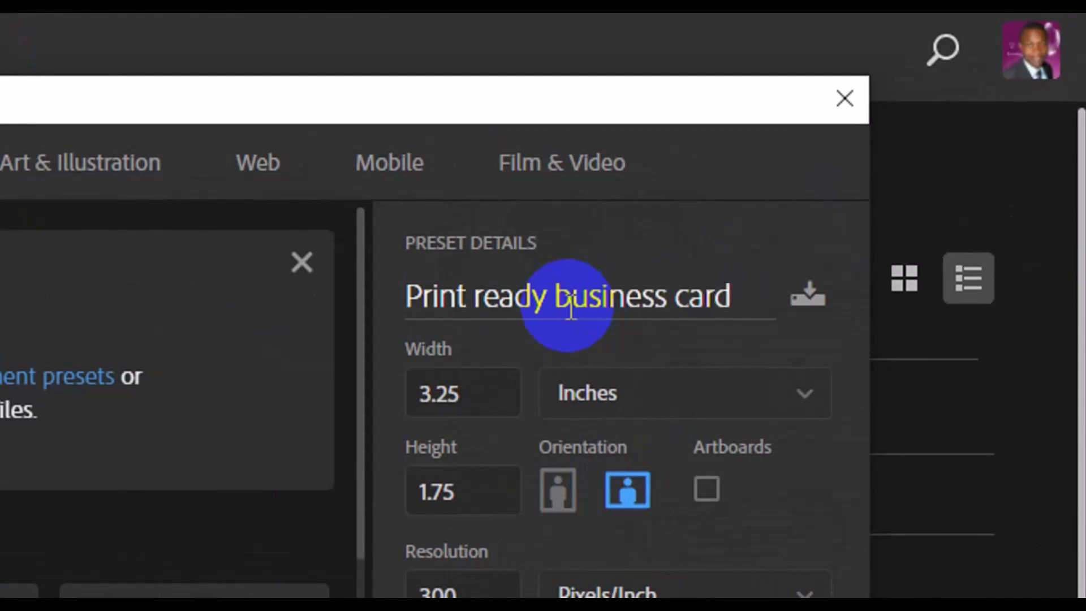
Create the document at 3.25 × 1.75 inches, 300 pixels/inch, CMYK Color
{"action": "left_click", "coordinate": [489, 408]}
{"action": "left_click", "coordinate": [408, 392]}
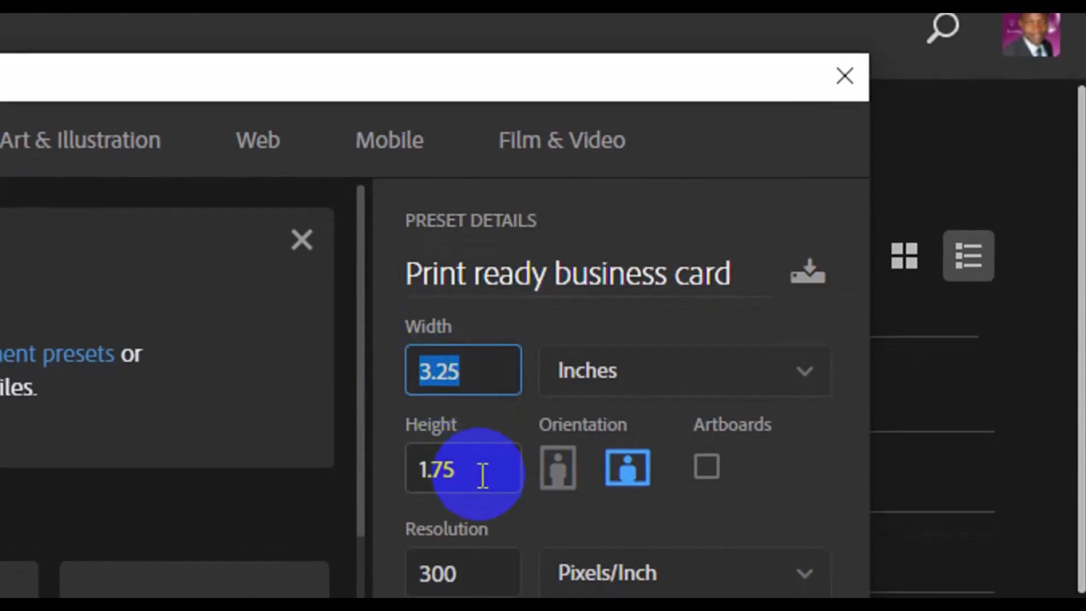
{"action": "left_click", "coordinate": [446, 456]}
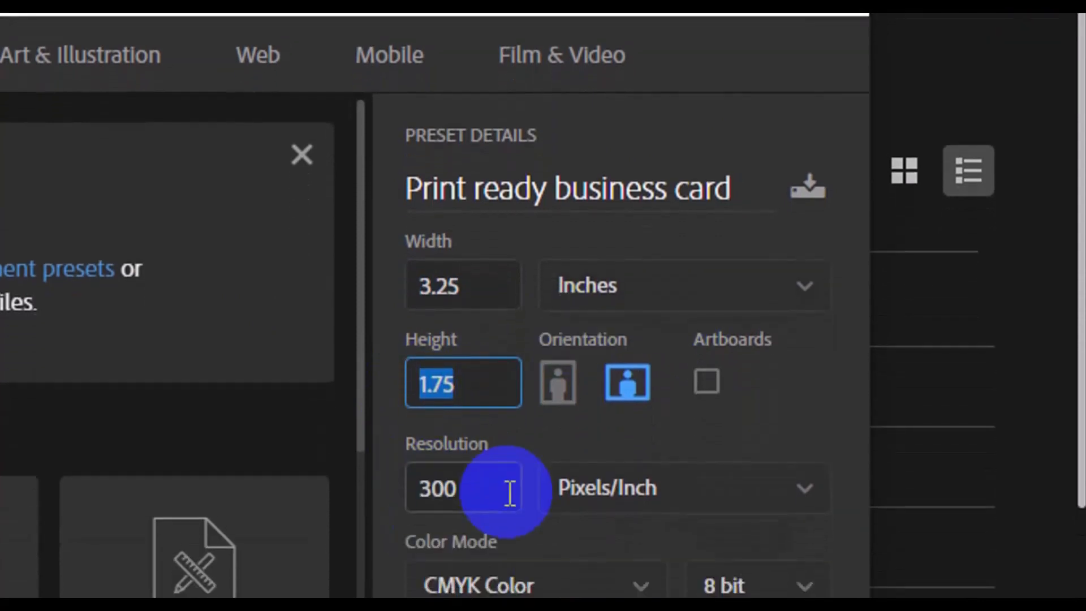
{"action": "left_click", "coordinate": [500, 551]}
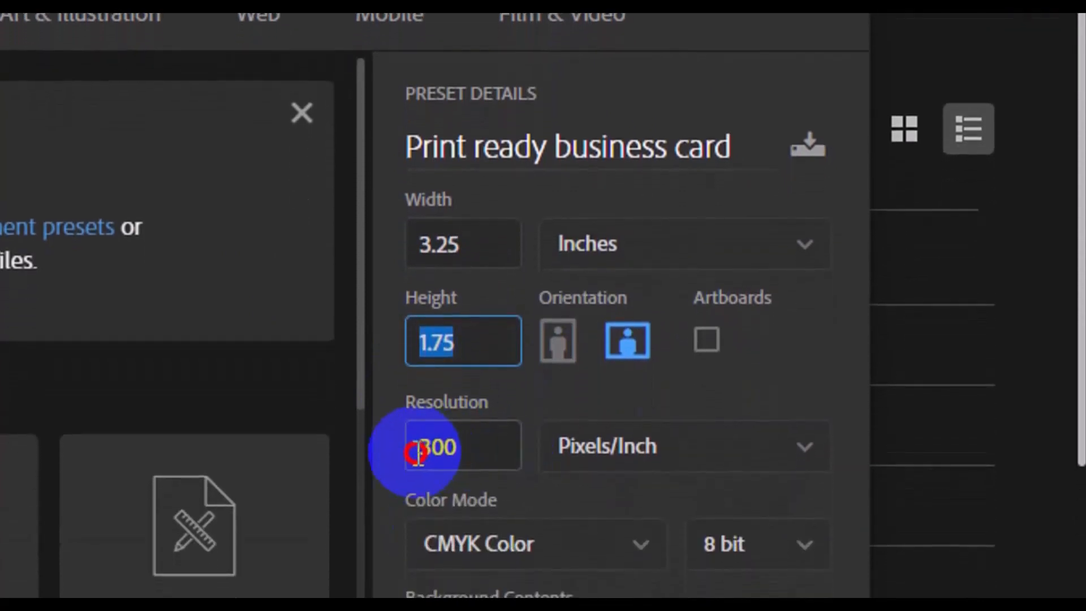
{"action": "left_click", "coordinate": [417, 453]}
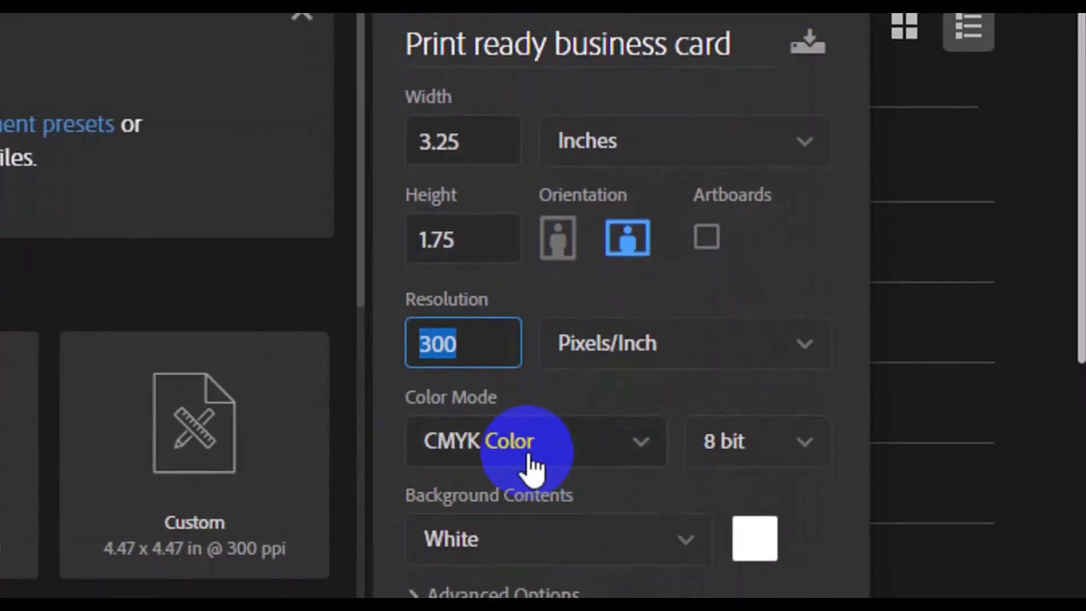
{"action": "left_click", "coordinate": [645, 538]}
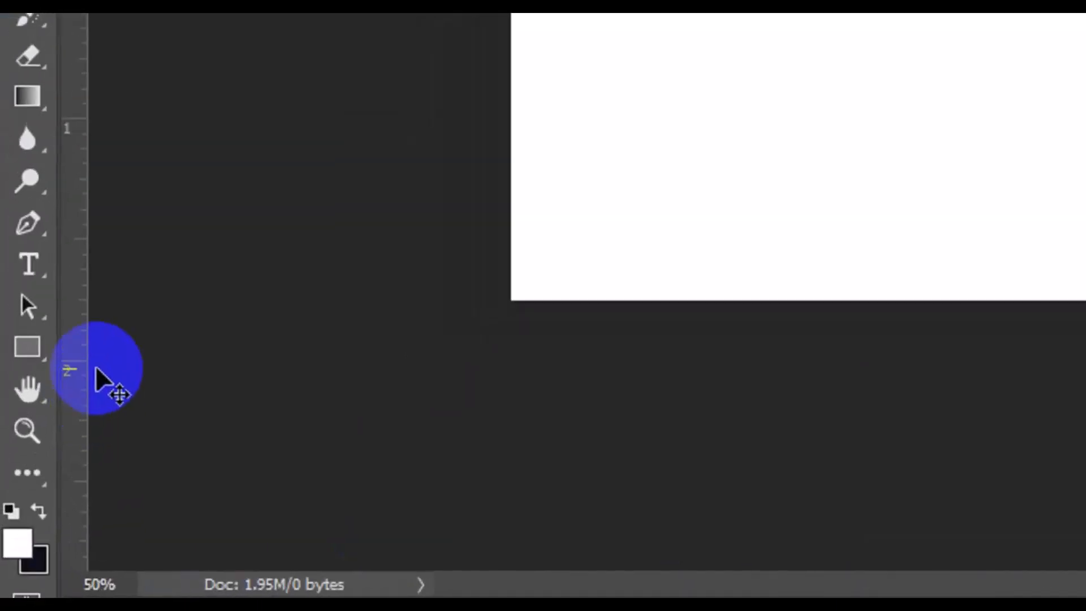
Place four guides along the card's edges, two vertical and two horizontal
{"action": "left_click_drag", "start_coordinate": [87, 331], "coordinate": [519, 288]}
{"action": "left_click_drag", "start_coordinate": [439, 94], "coordinate": [436, 237]}
{"action": "left_click_drag", "start_coordinate": [464, 94], "coordinate": [464, 449]}
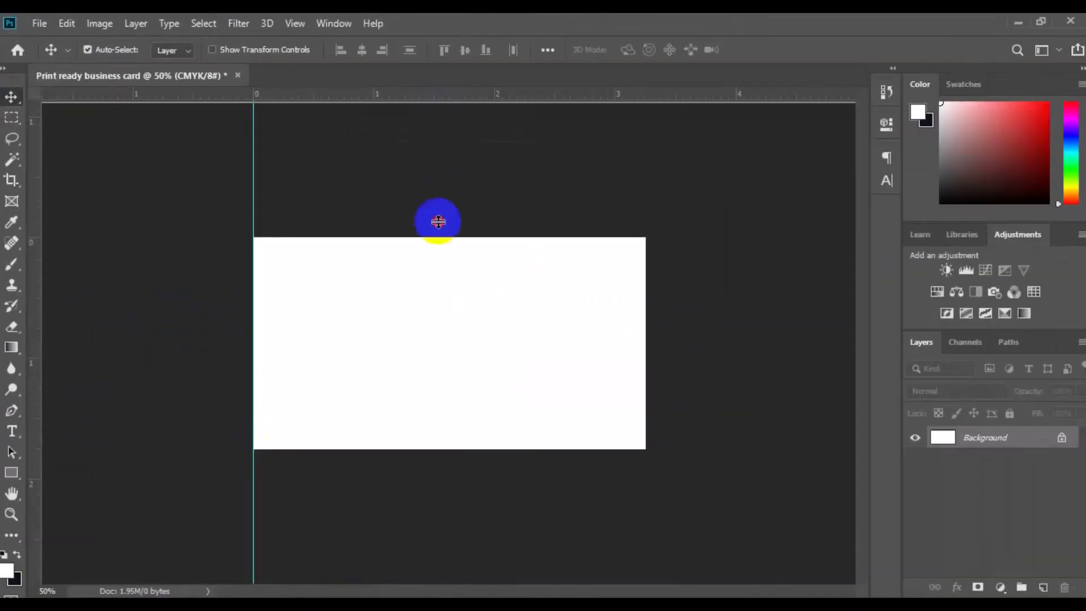
{"action": "left_click_drag", "start_coordinate": [33, 413], "coordinate": [645, 391]}
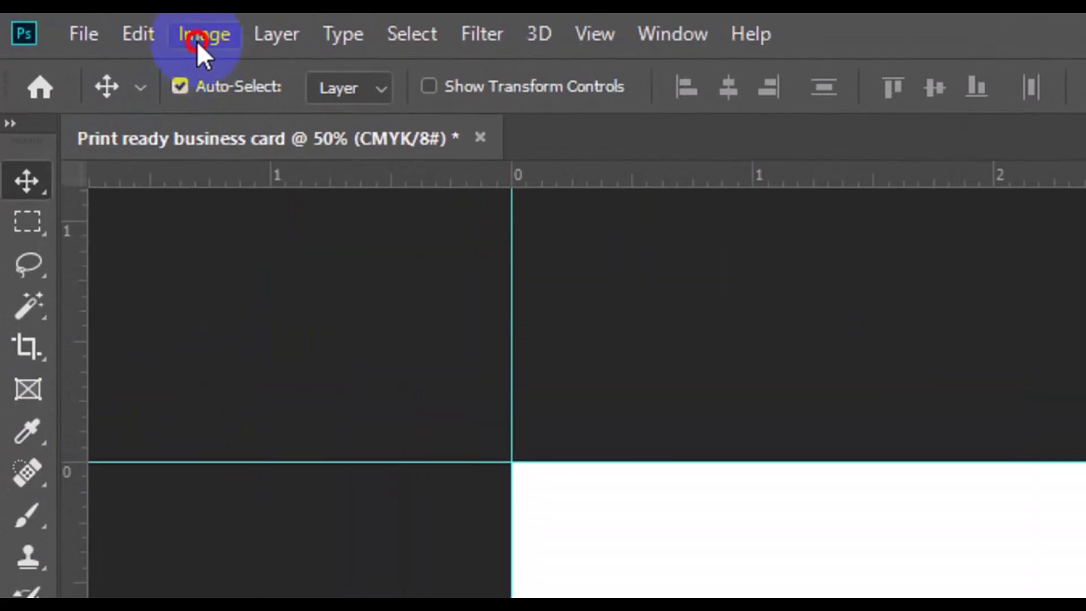
Enlarge the canvas relatively by 0.25 inches in width and height
{"action": "left_click", "coordinate": [204, 35]}
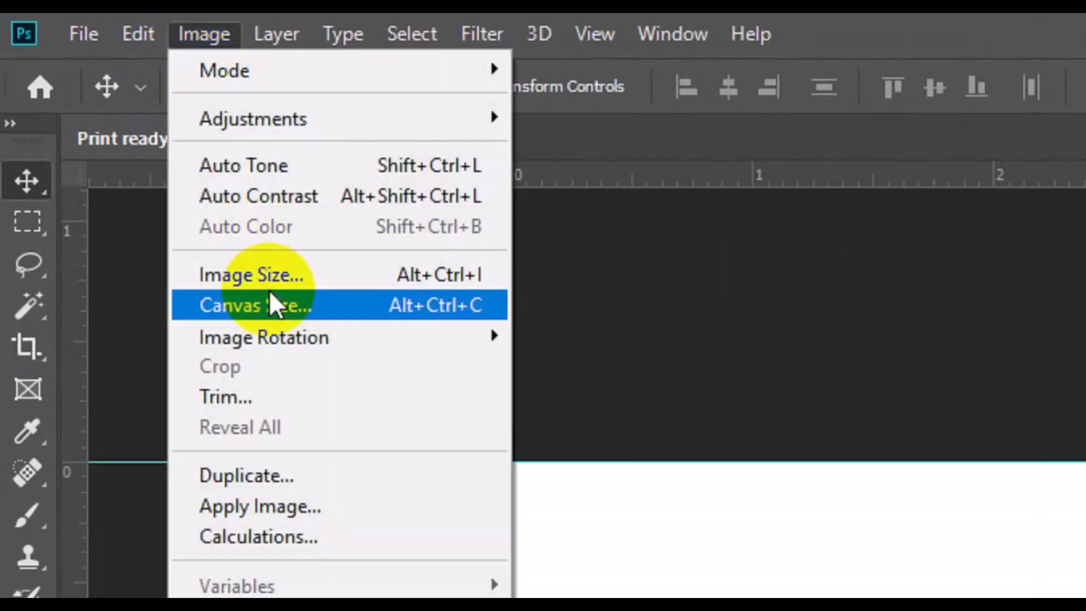
{"action": "left_click", "coordinate": [272, 306]}
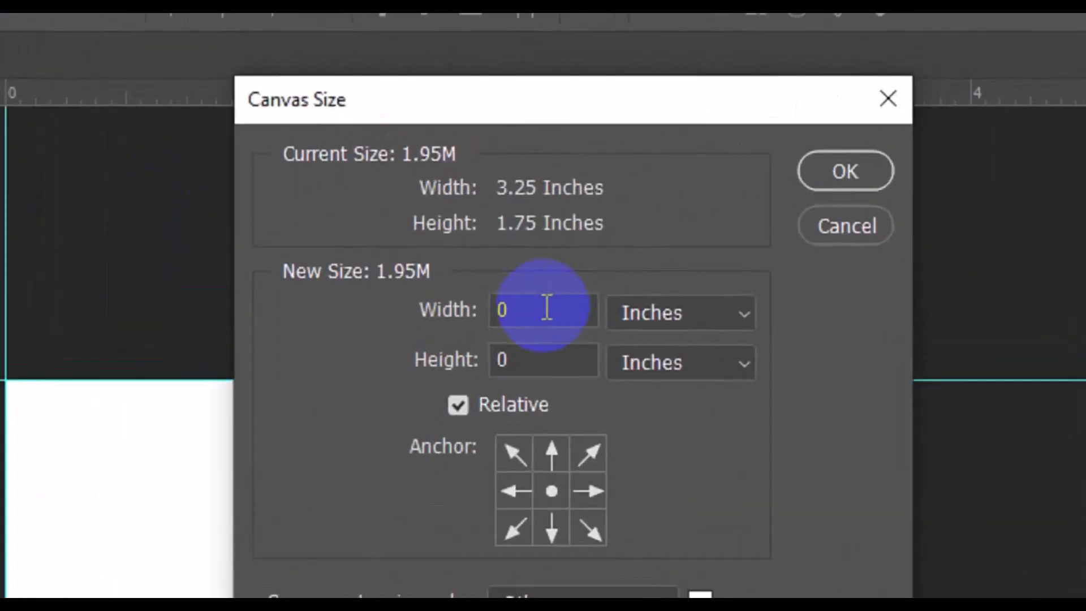
{"action": "left_click", "coordinate": [546, 308]}
{"action": "type", "text": ".2"}
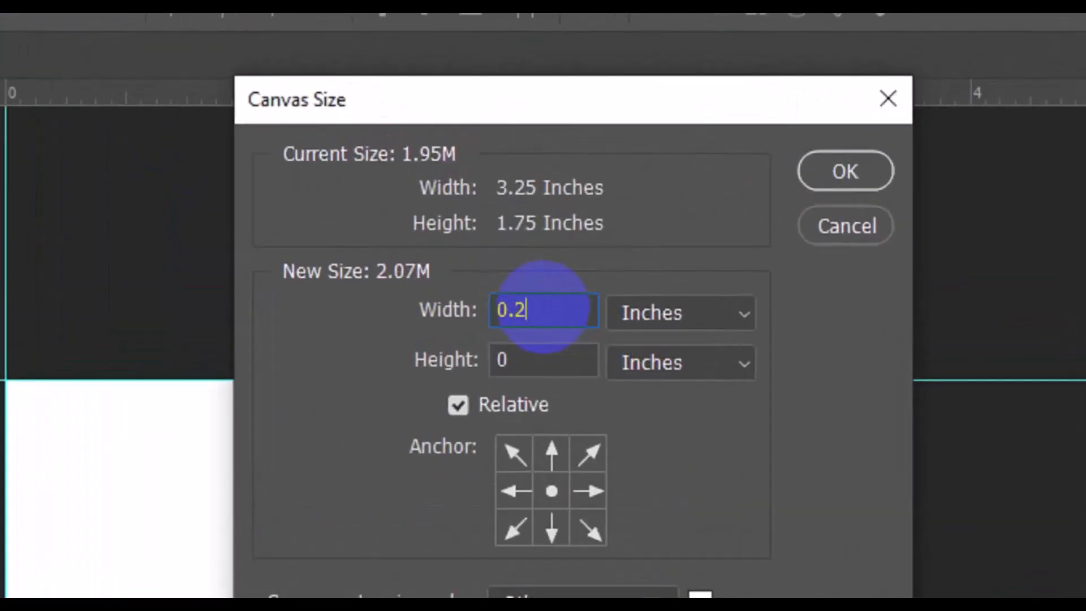
{"action": "type", "text": "5"}
{"action": "left_click", "coordinate": [540, 351]}
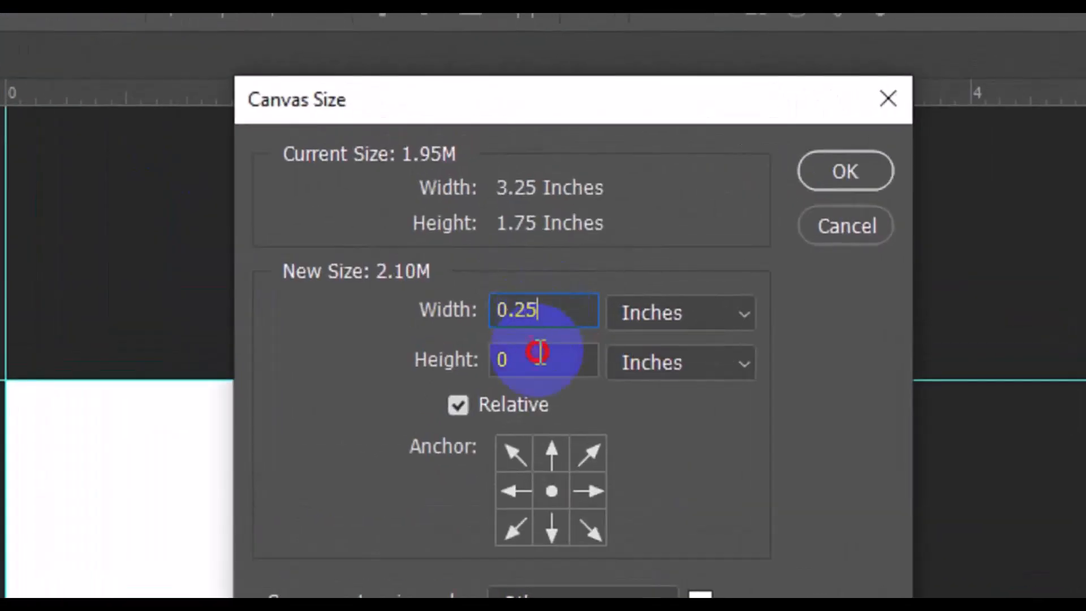
{"action": "type", "text": ".25"}
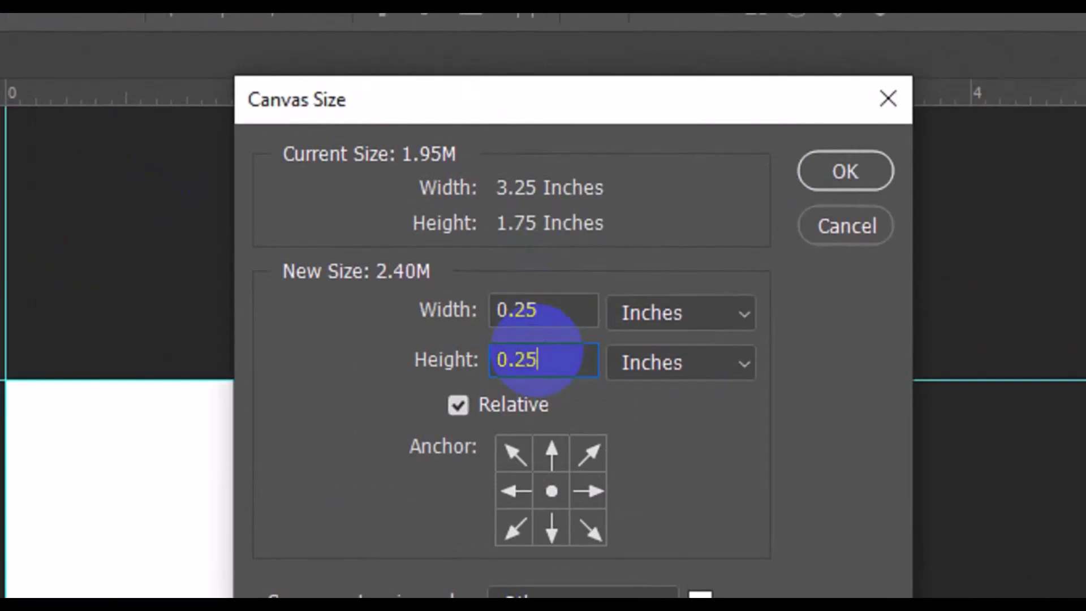
{"action": "left_click", "coordinate": [824, 172]}
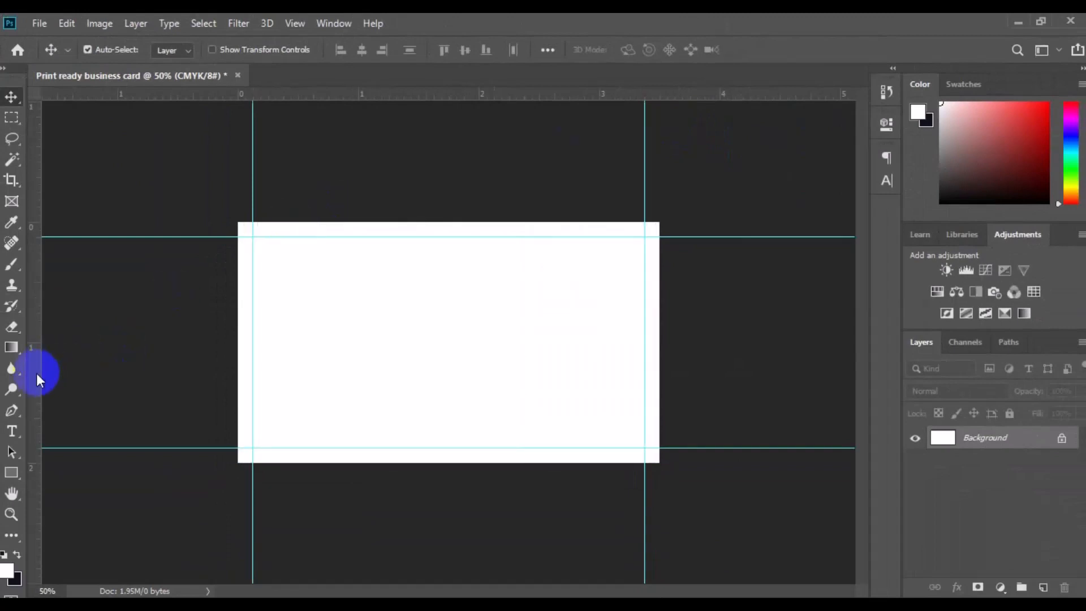
Place four more guides along the enlarged canvas edges
{"action": "left_click_drag", "start_coordinate": [38, 378], "coordinate": [238, 413]}
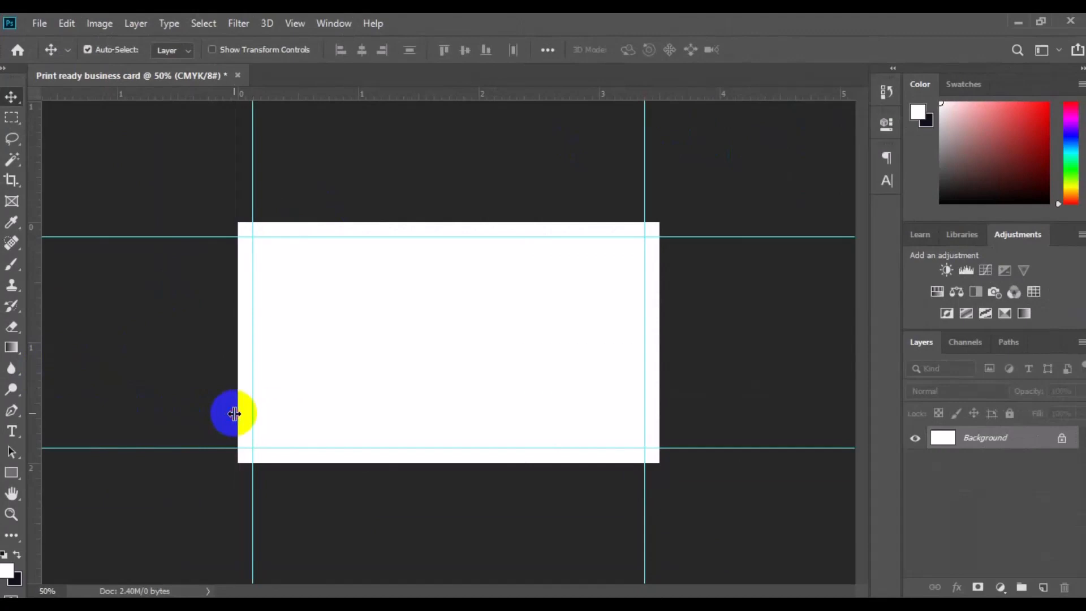
{"action": "left_click_drag", "start_coordinate": [426, 95], "coordinate": [445, 222]}
{"action": "left_click_drag", "start_coordinate": [36, 350], "coordinate": [660, 352]}
{"action": "left_click_drag", "start_coordinate": [448, 95], "coordinate": [458, 462]}
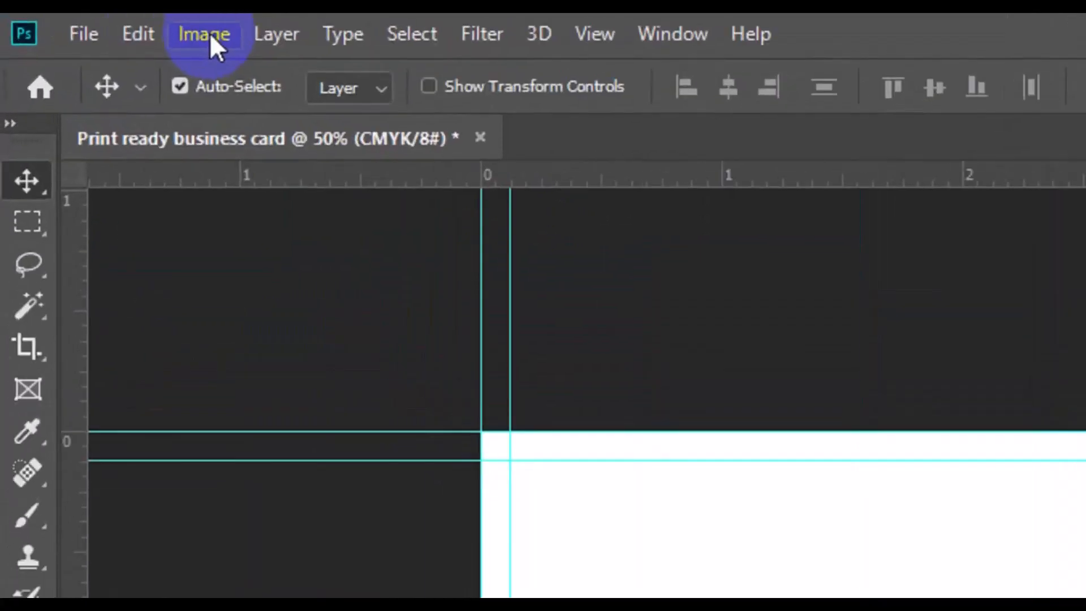
Enlarge the canvas again relatively by 0.25 inches in width and height
{"action": "left_click", "coordinate": [210, 32]}
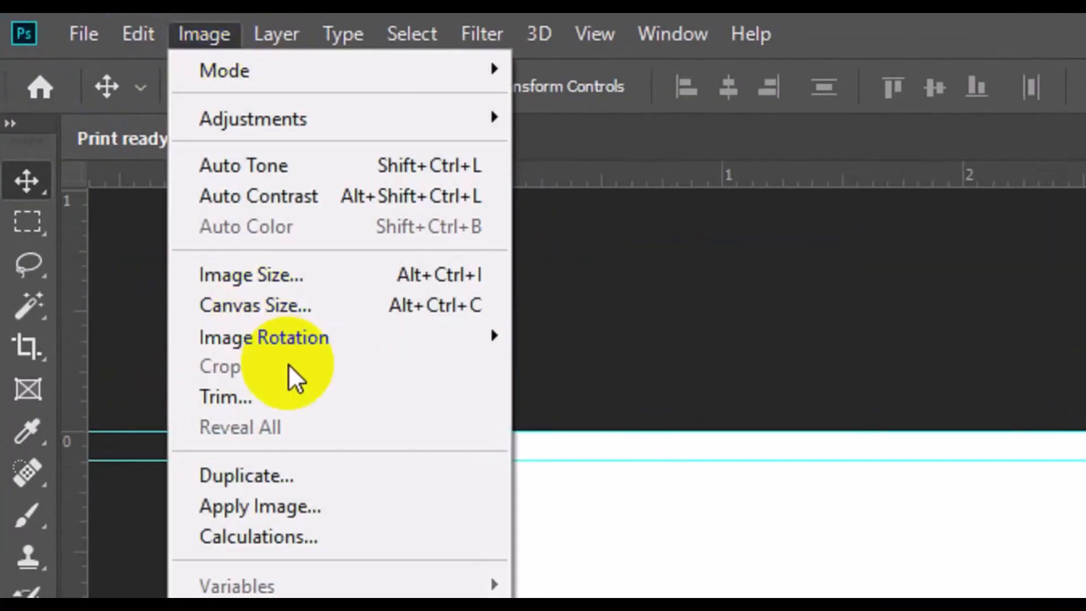
{"action": "left_click", "coordinate": [294, 305]}
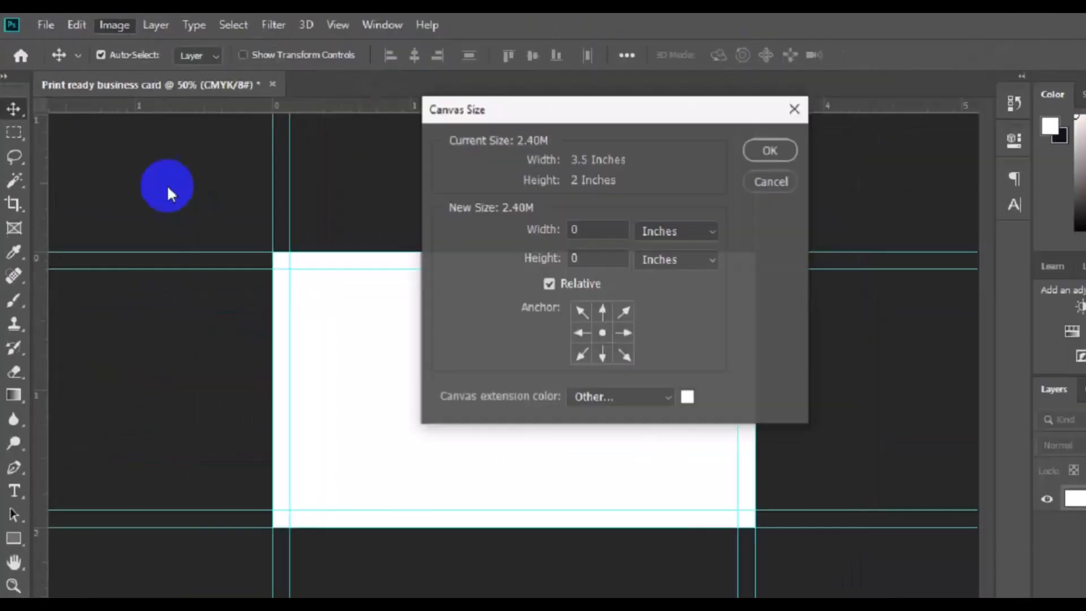
{"action": "left_click", "coordinate": [500, 217]}
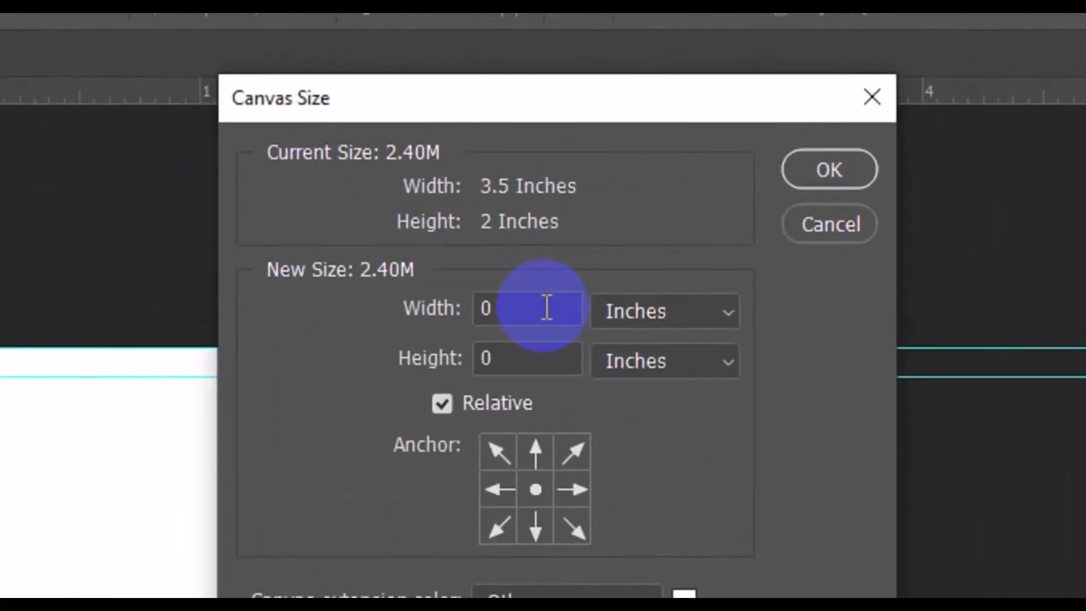
{"action": "left_click", "coordinate": [537, 238]}
{"action": "type", "text": ".25"}
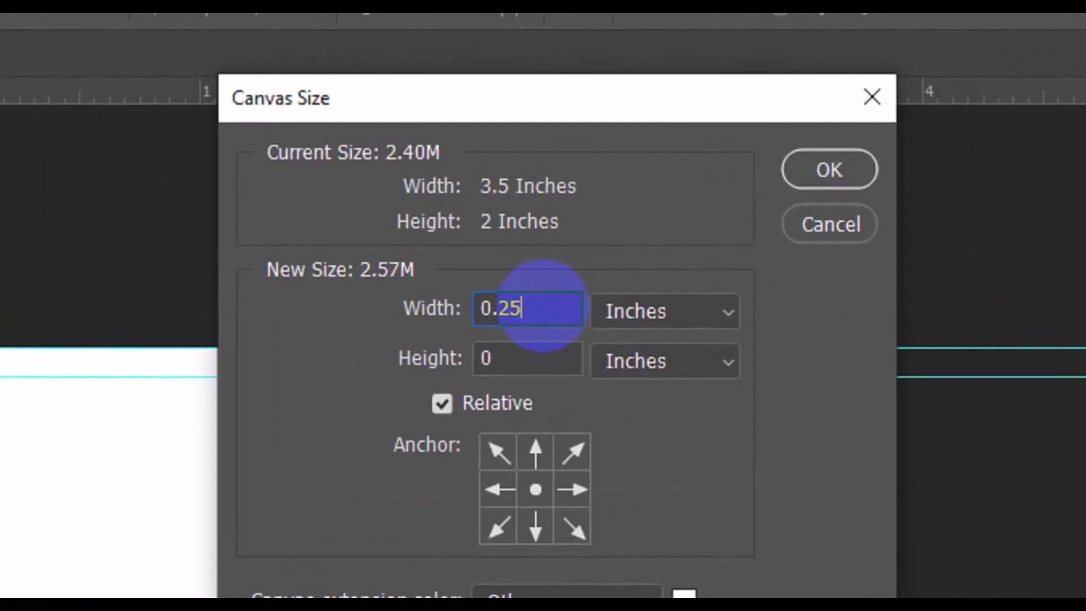
{"action": "left_click", "coordinate": [537, 356]}
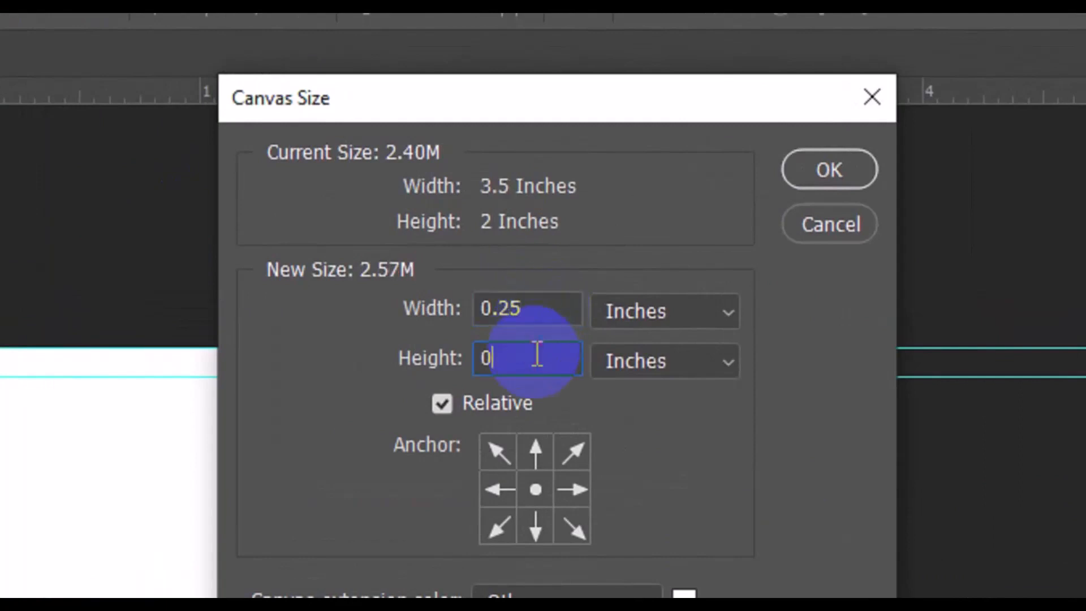
{"action": "type", "text": ".25"}
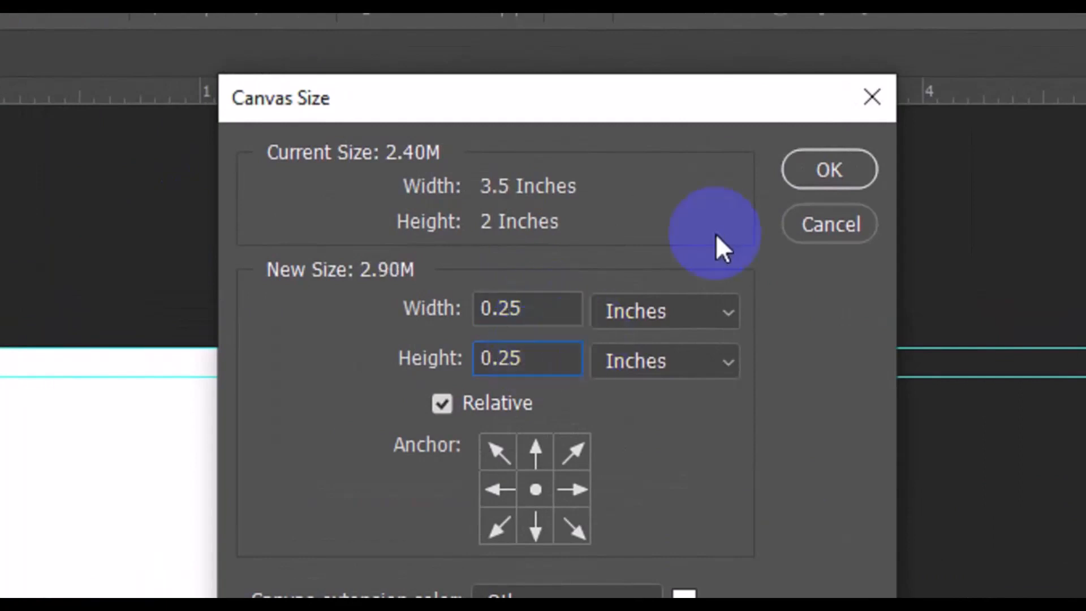
{"action": "left_click", "coordinate": [833, 172]}
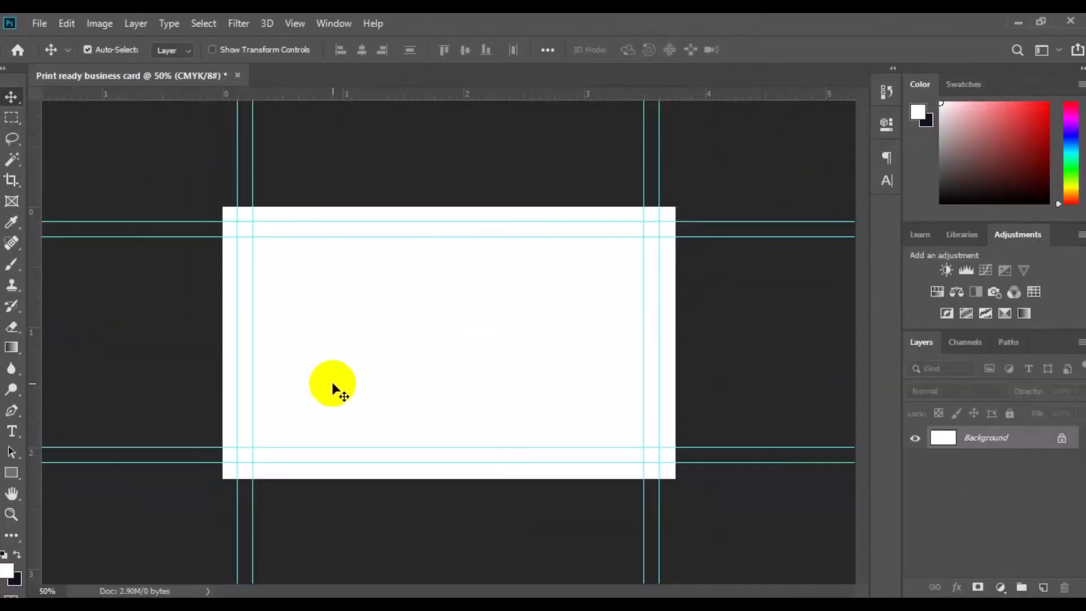
Choose the Rectangle tool in Shape mode with a 45% Gray fill
{"action": "left_click", "coordinate": [12, 473]}
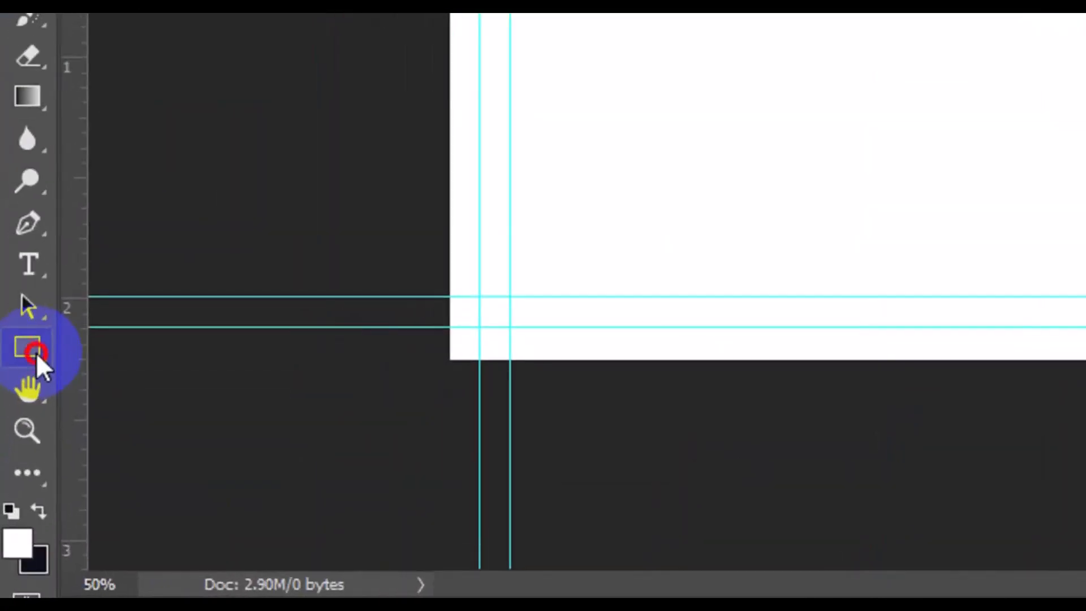
{"action": "left_click", "coordinate": [37, 352]}
{"action": "left_click", "coordinate": [182, 339]}
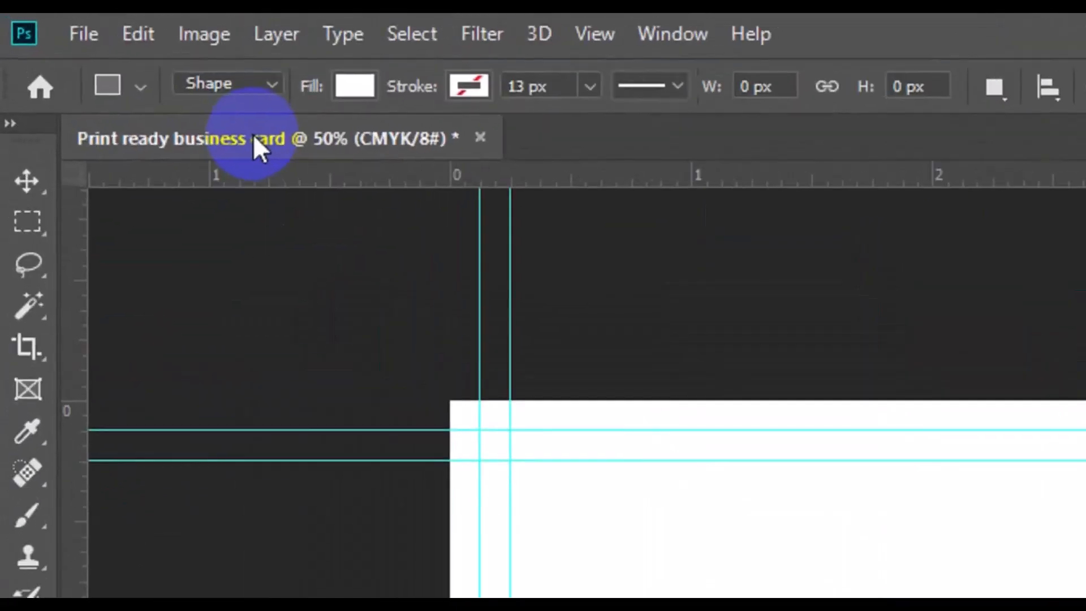
{"action": "left_click", "coordinate": [269, 84]}
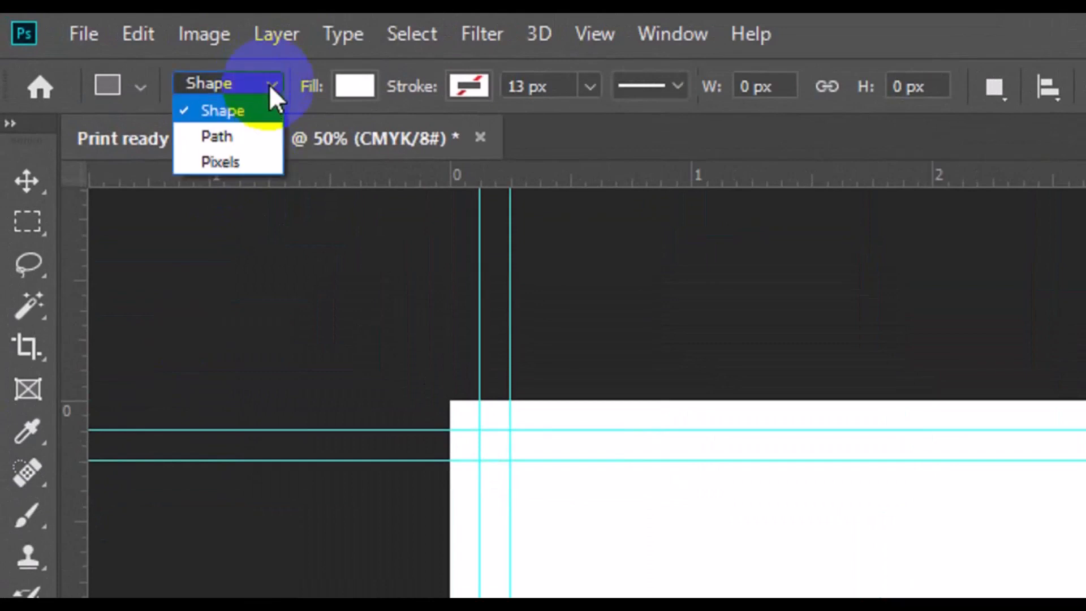
{"action": "left_click", "coordinate": [255, 110]}
{"action": "left_click", "coordinate": [362, 86]}
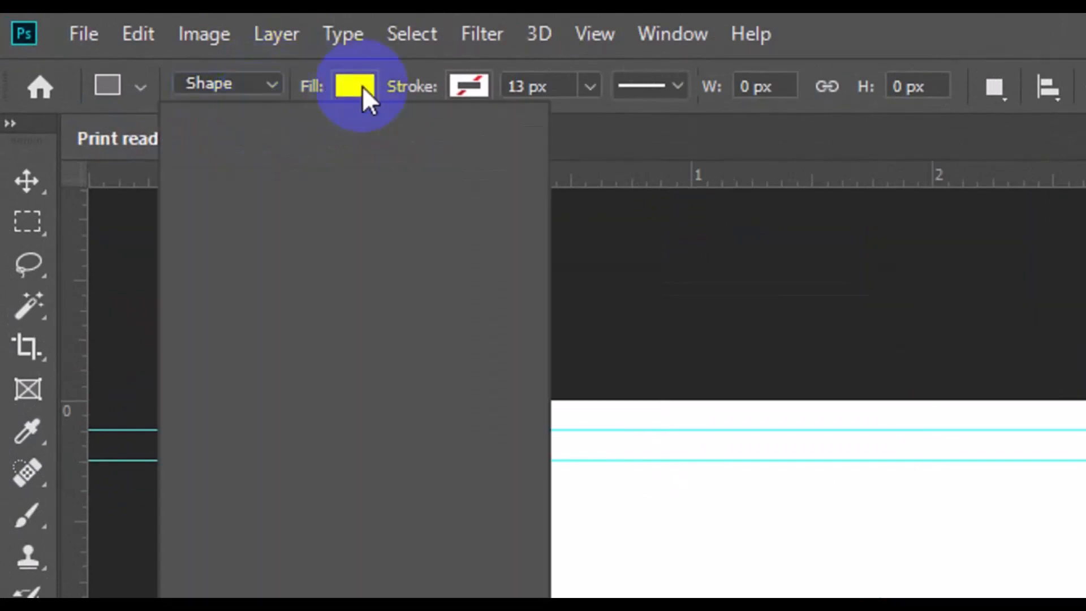
{"action": "left_click", "coordinate": [253, 320]}
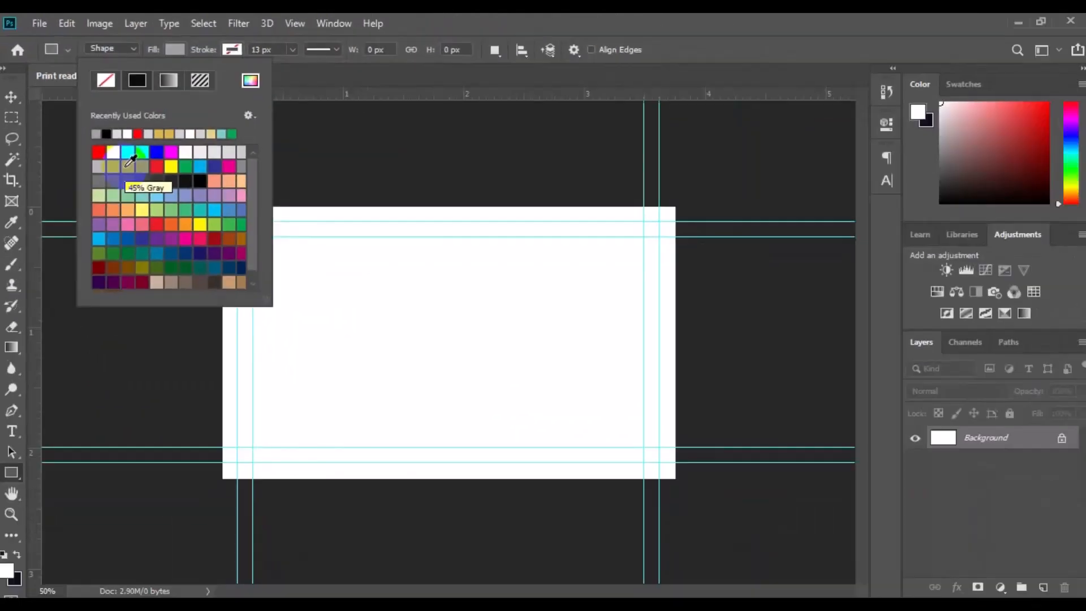
Draw a gray rectangle about 1022 × 883 px over the card's right side and shift it slightly right
{"action": "left_click_drag", "start_coordinate": [372, 173], "coordinate": [781, 527]}
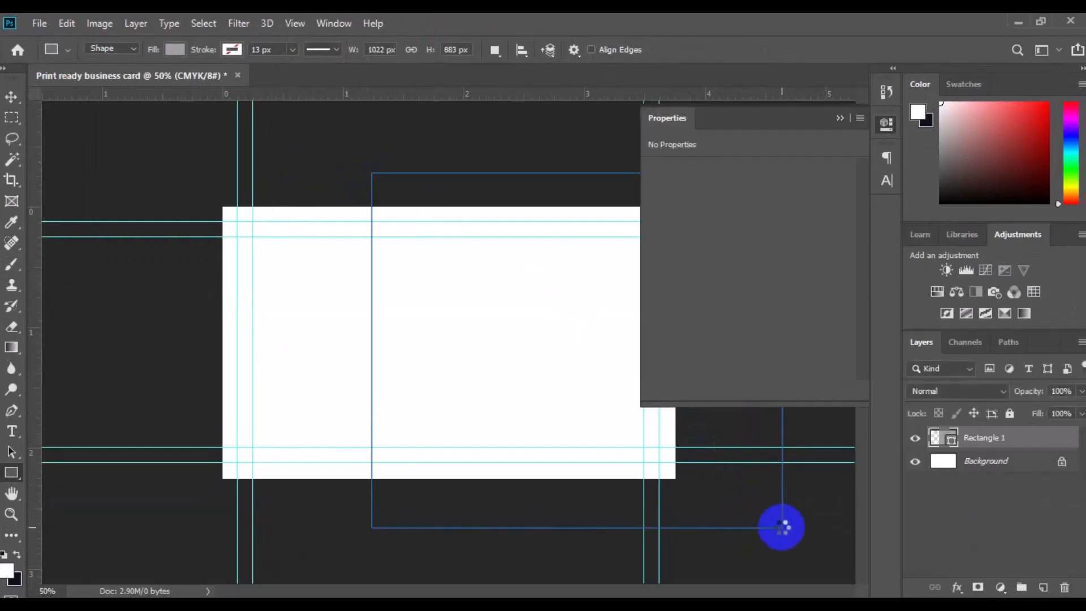
{"action": "left_click", "coordinate": [840, 118]}
{"action": "key", "text": "v"}
{"action": "left_click_drag", "start_coordinate": [513, 388], "coordinate": [562, 384]}
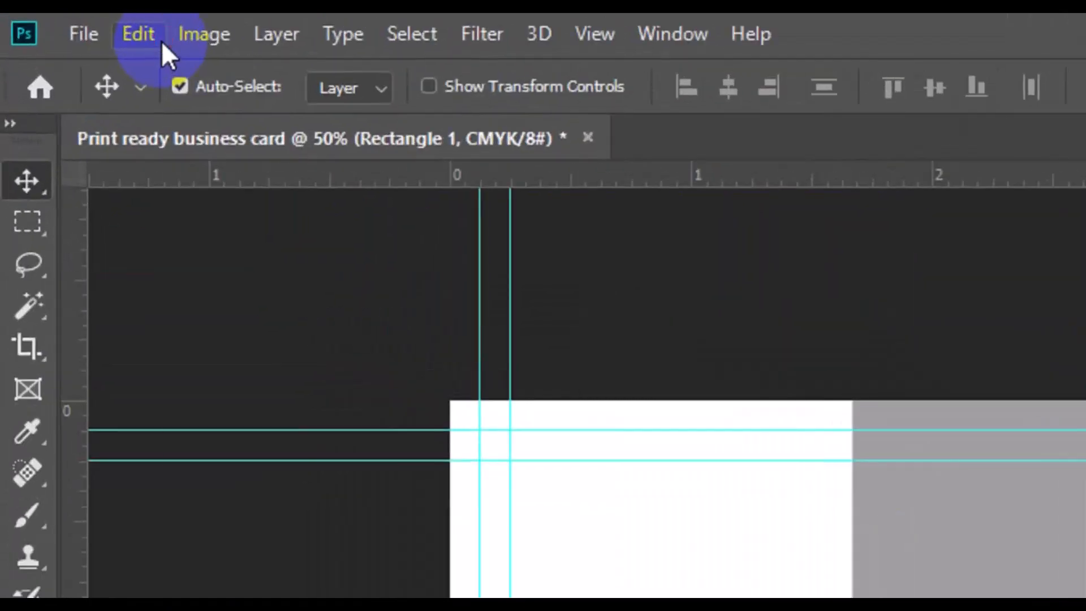
Rotate the rectangle 15° with Free Transform, reposition it, and commit the transform
{"action": "left_click", "coordinate": [161, 42]}
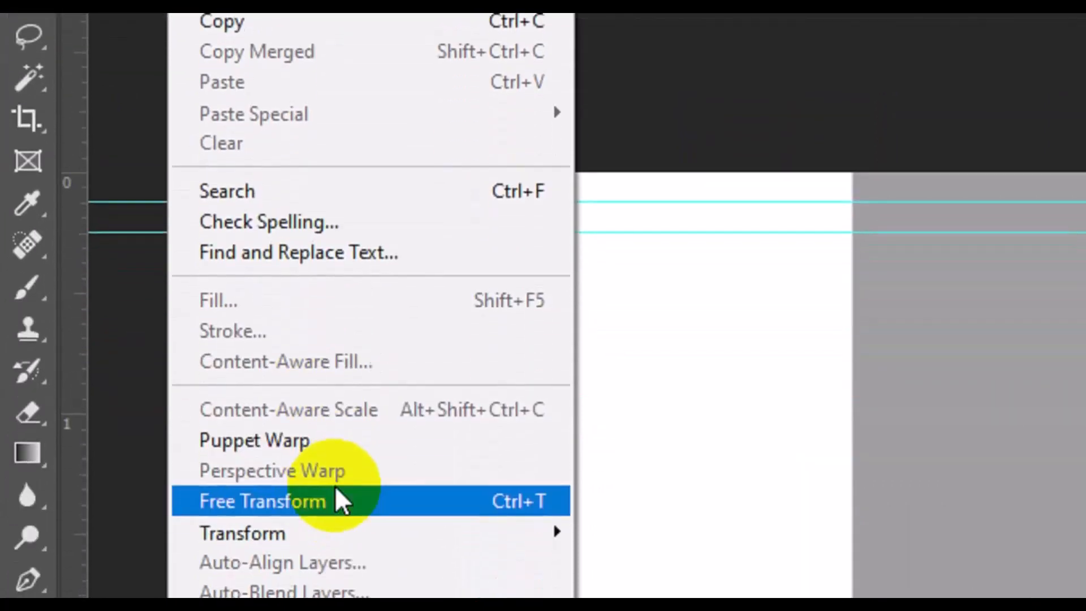
{"action": "left_click", "coordinate": [339, 561]}
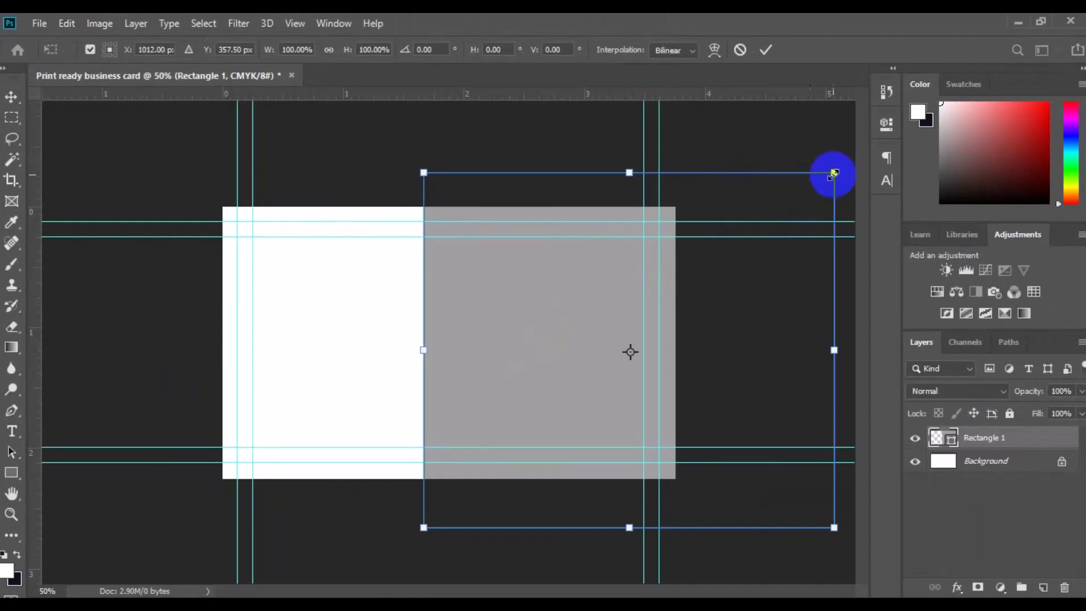
{"action": "key", "text": "ctrl+minus"}
{"action": "left_click_drag", "start_coordinate": [728, 218], "coordinate": [745, 257]}
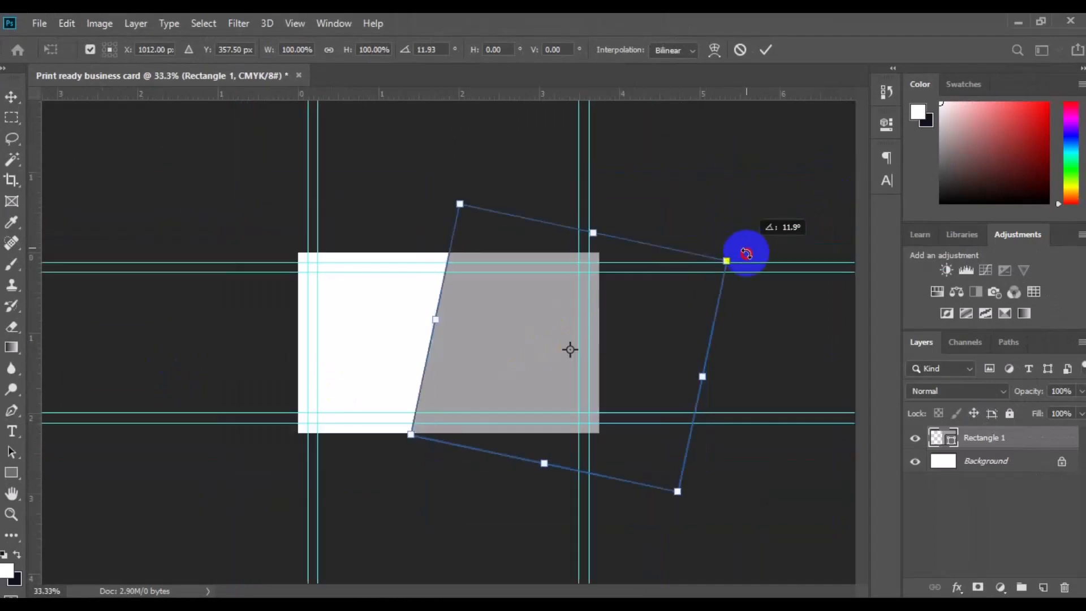
{"action": "left_click_drag", "start_coordinate": [528, 363], "coordinate": [504, 366]}
{"action": "left_click", "coordinate": [430, 50]}
{"action": "type", "text": "15"}
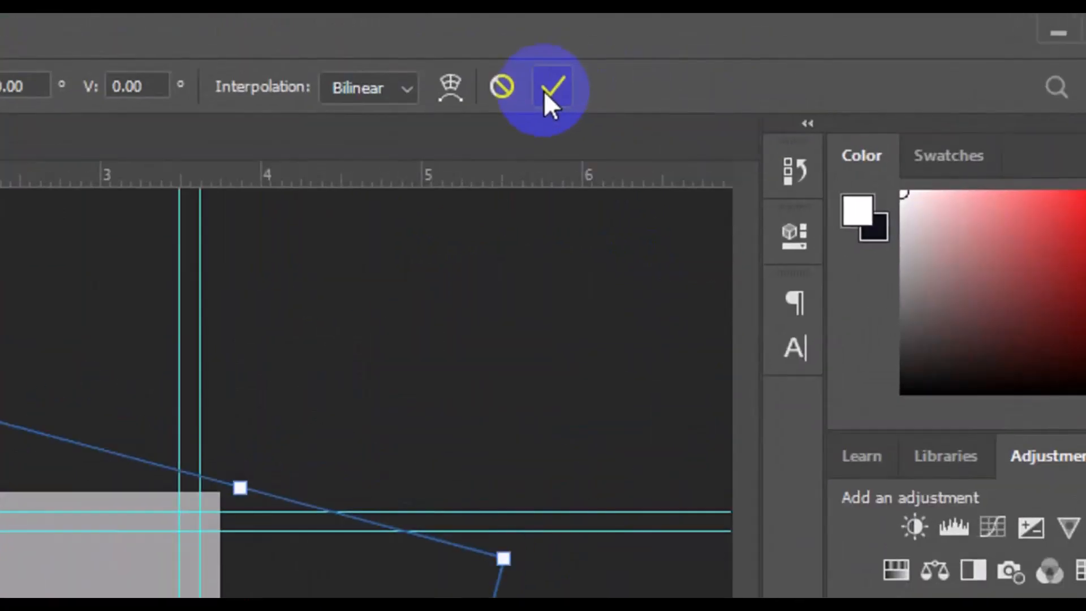
{"action": "left_click", "coordinate": [761, 52]}
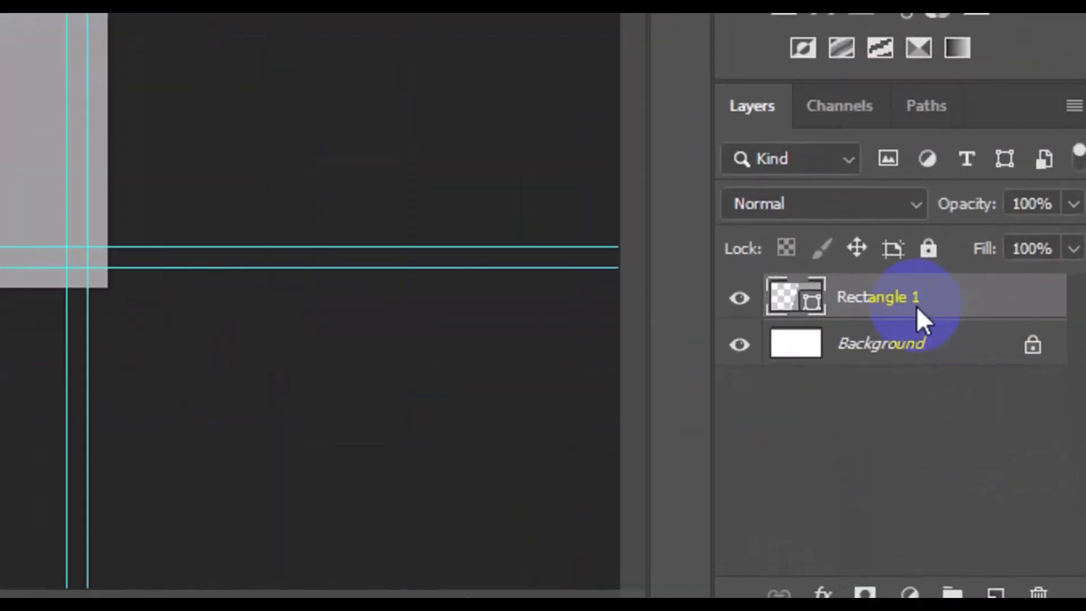
Duplicate the rectangle layer and name the copy "Rectangle 2"
{"action": "right_click", "coordinate": [917, 306]}
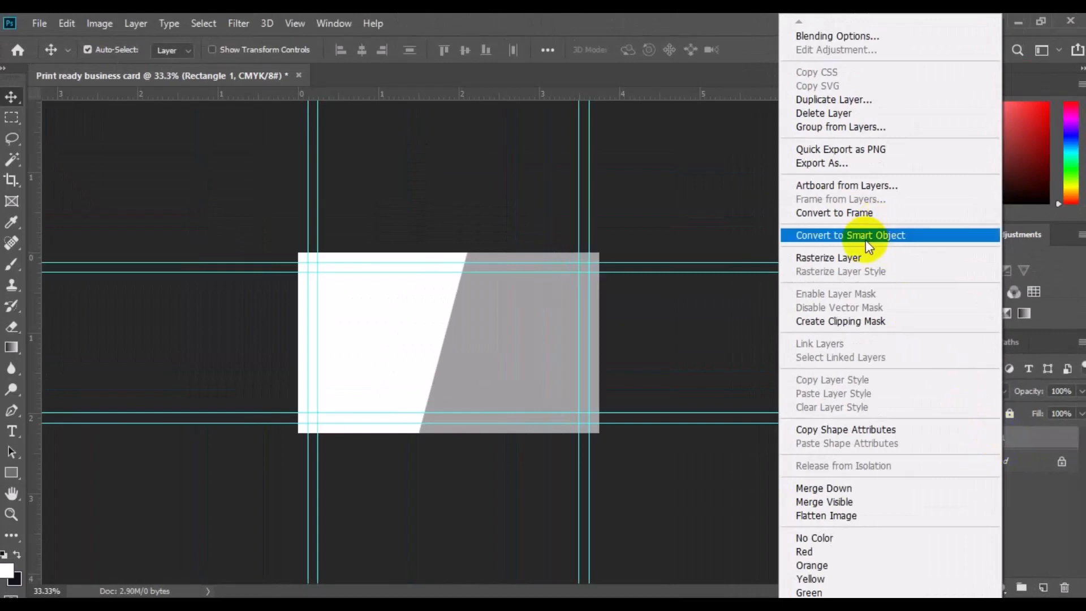
{"action": "left_click", "coordinate": [836, 100]}
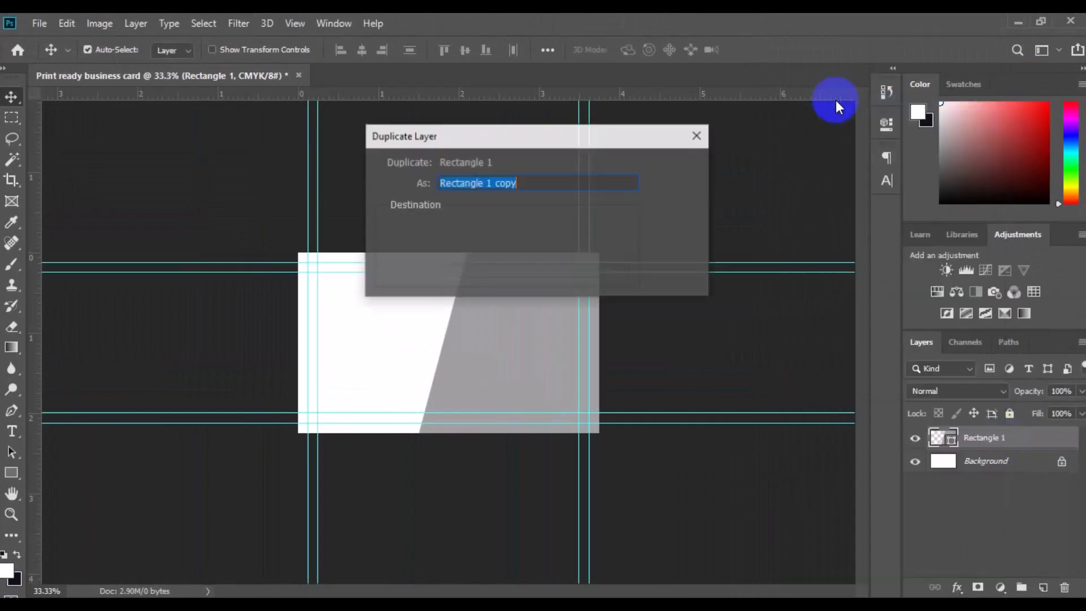
{"action": "left_click", "coordinate": [532, 183]}
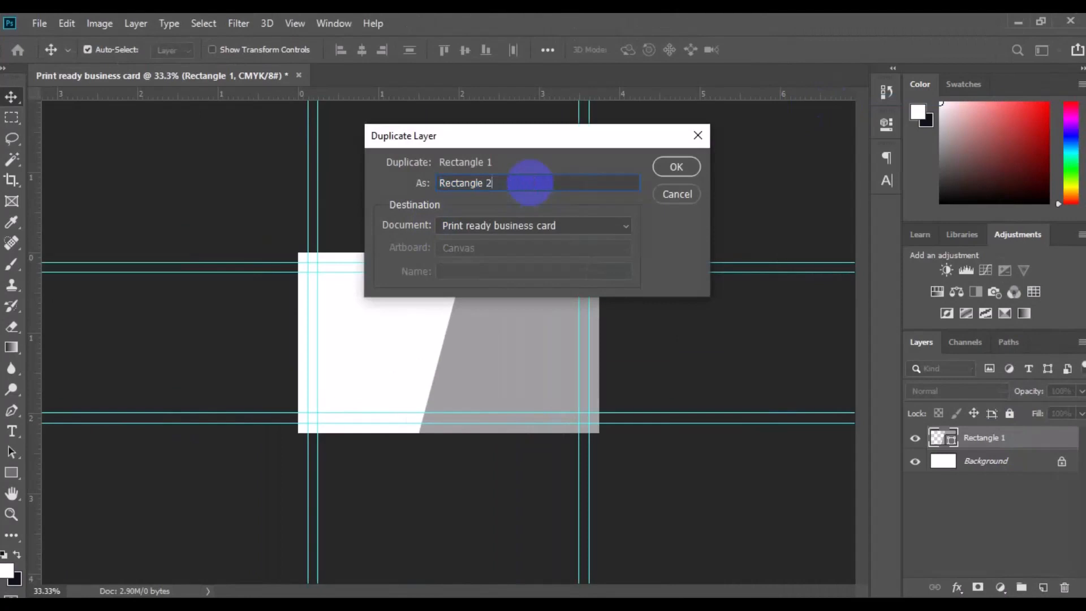
{"action": "left_click", "coordinate": [681, 173]}
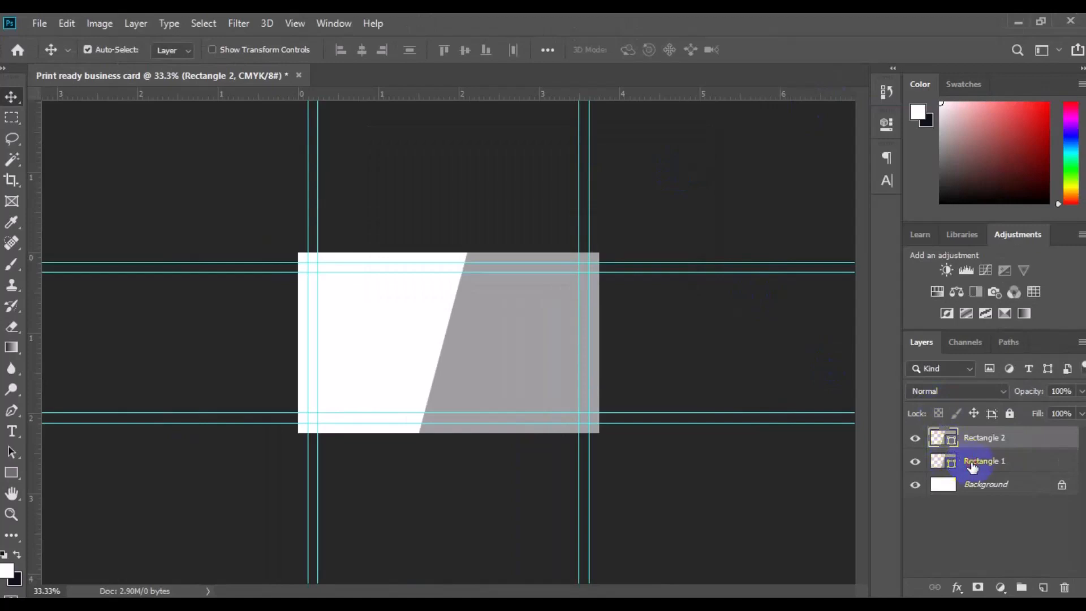
Change the fill color of Rectangle 1 to a dark mauve, #573f45
{"action": "left_click", "coordinate": [973, 467]}
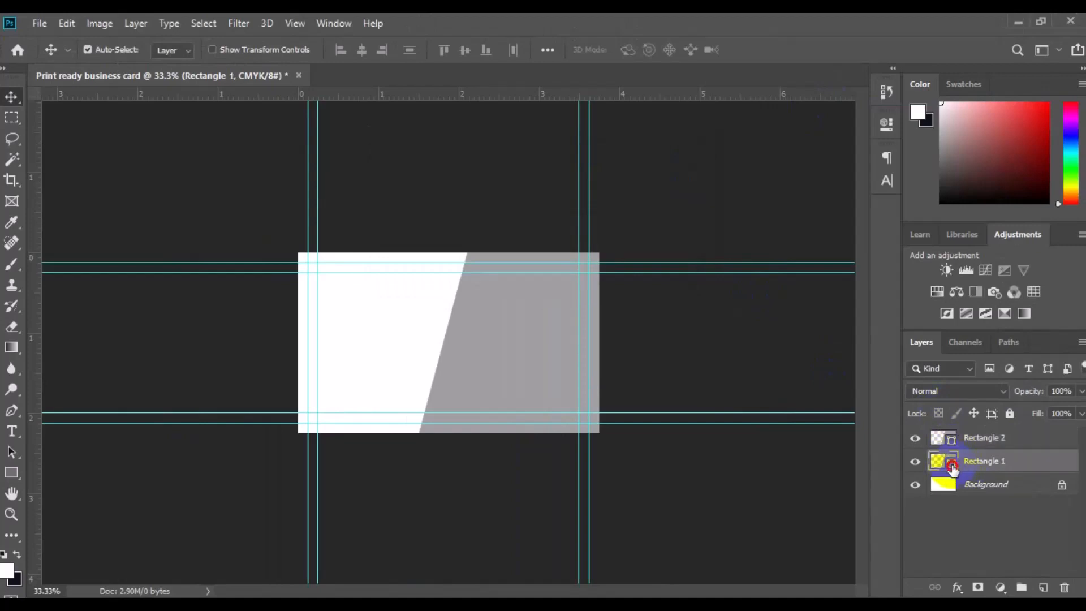
{"action": "double_click", "coordinate": [952, 467]}
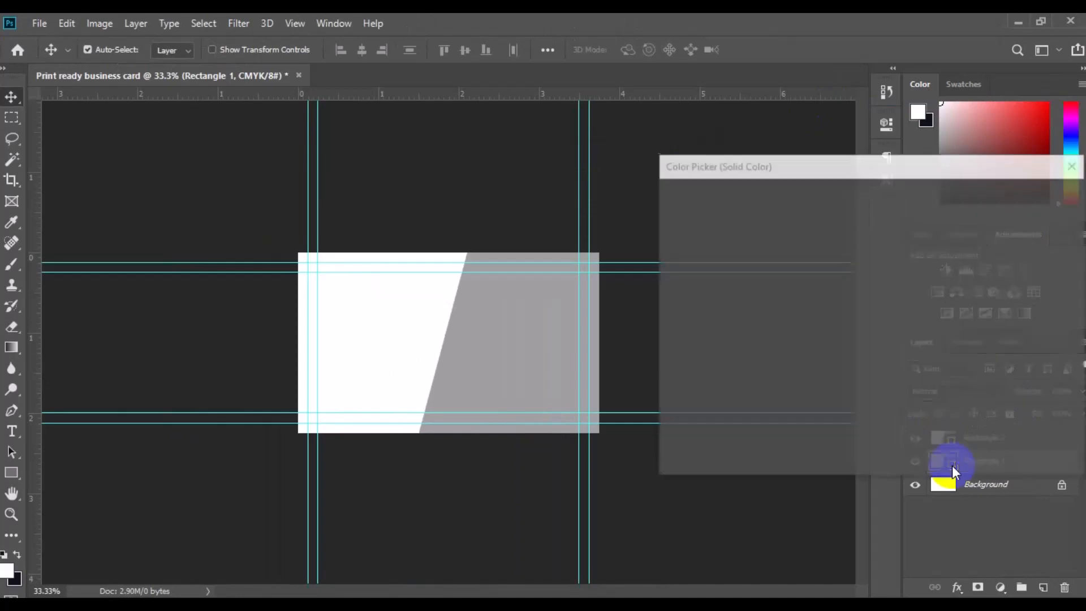
{"action": "left_click", "coordinate": [723, 338]}
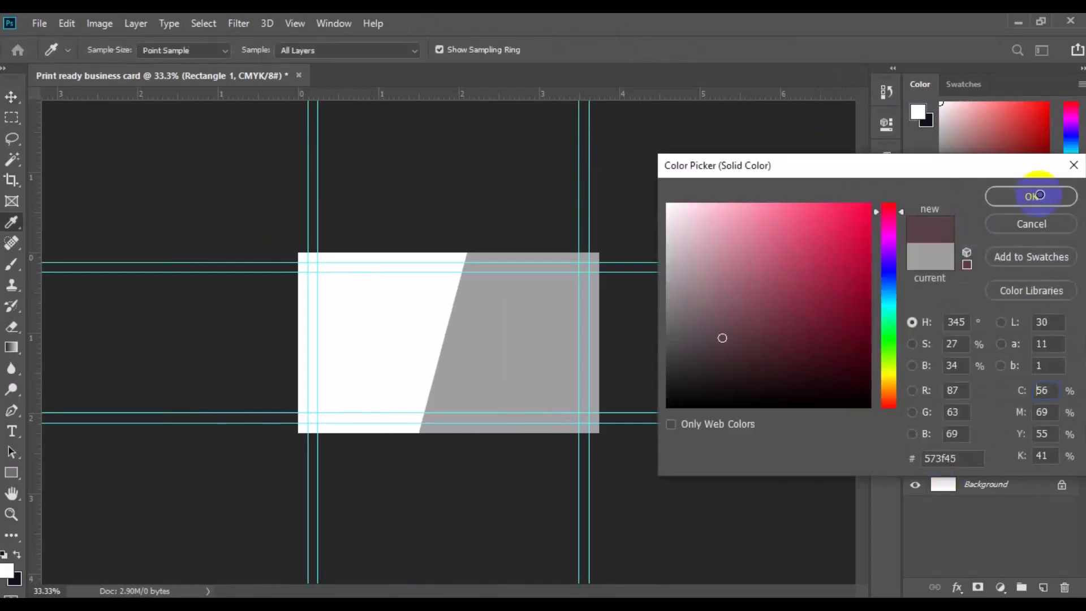
{"action": "left_click", "coordinate": [1033, 197]}
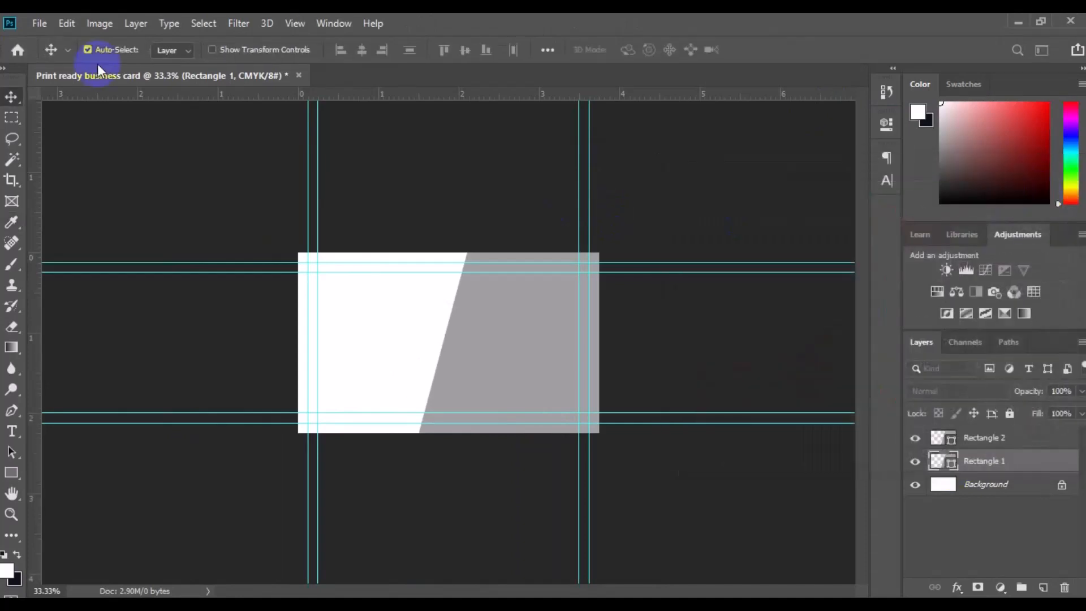
Free-transform Rectangle 1, moving and rotating it so it pokes in at the card's top edge, and commit the transform
{"action": "left_click", "coordinate": [62, 25]}
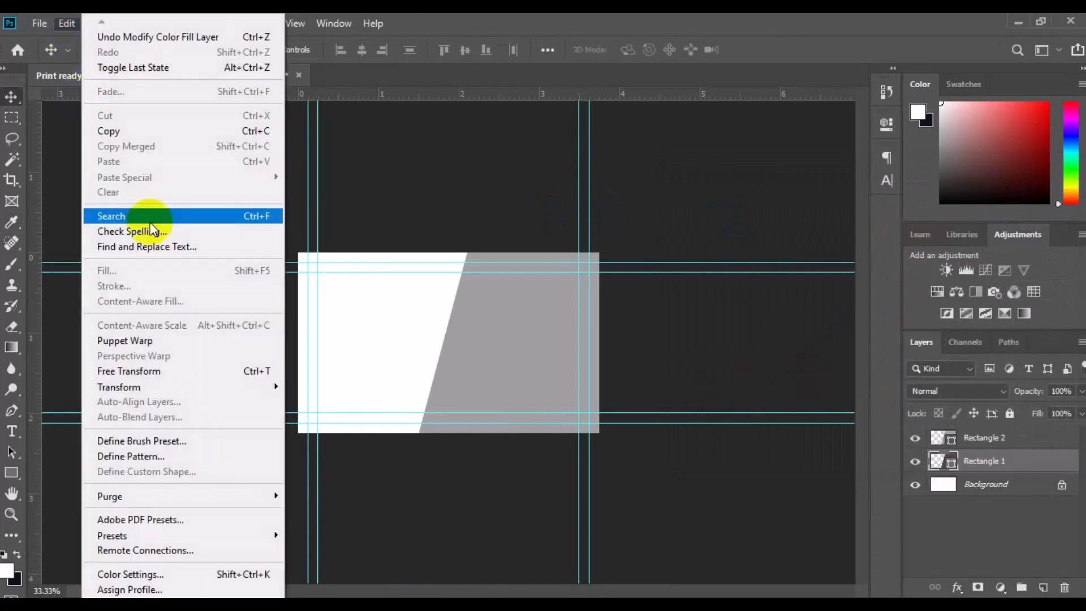
{"action": "left_click", "coordinate": [174, 374]}
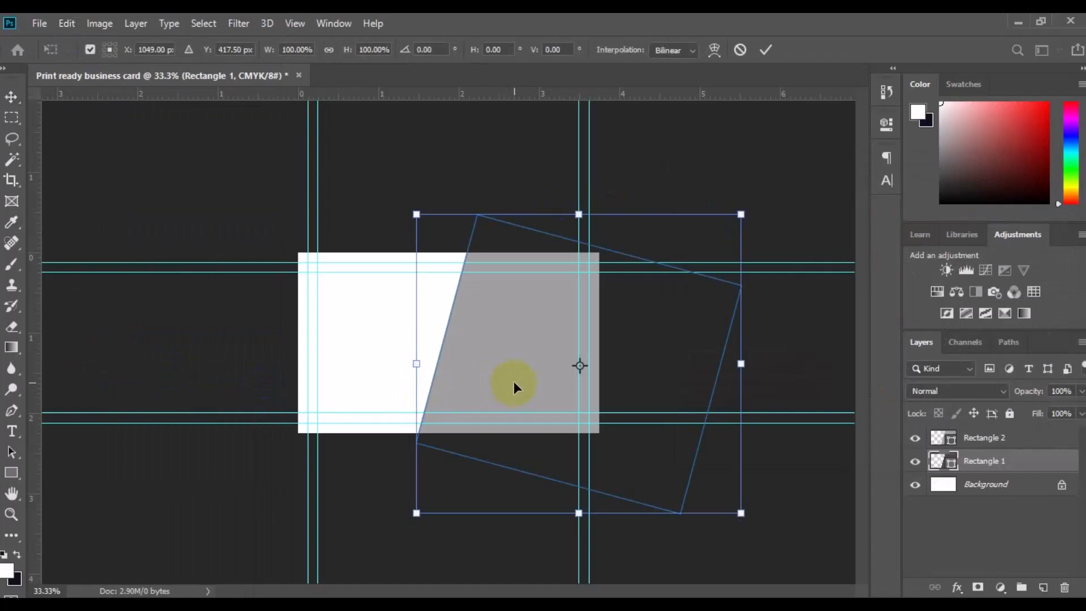
{"action": "left_click_drag", "start_coordinate": [525, 339], "coordinate": [412, 213]}
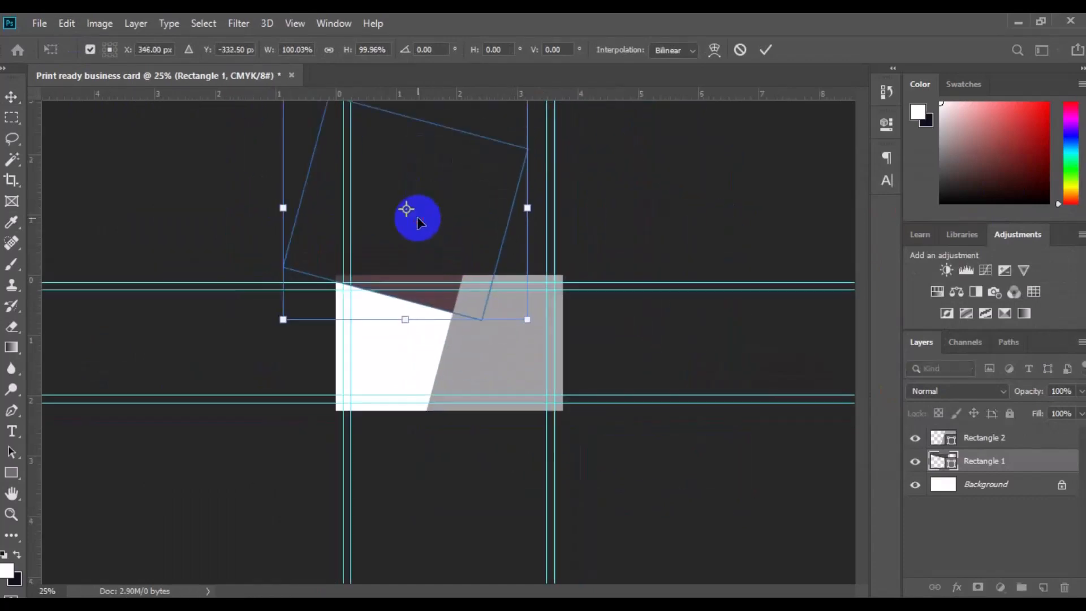
{"action": "key", "text": "ctrl+minus"}
{"action": "left_click_drag", "start_coordinate": [509, 170], "coordinate": [531, 229]}
{"action": "left_click_drag", "start_coordinate": [436, 323], "coordinate": [462, 309]}
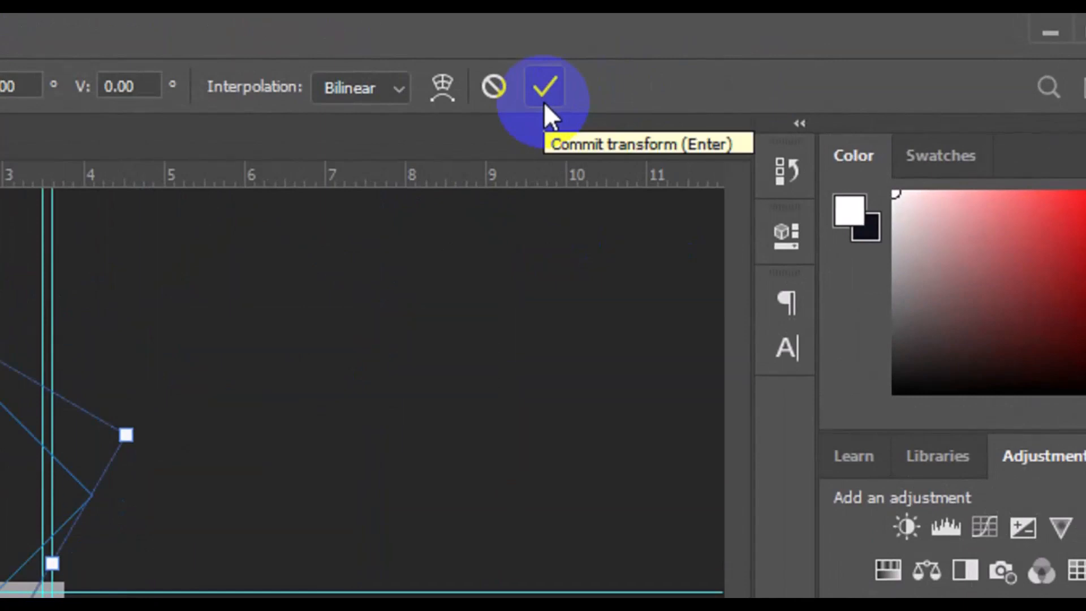
{"action": "left_click", "coordinate": [544, 102]}
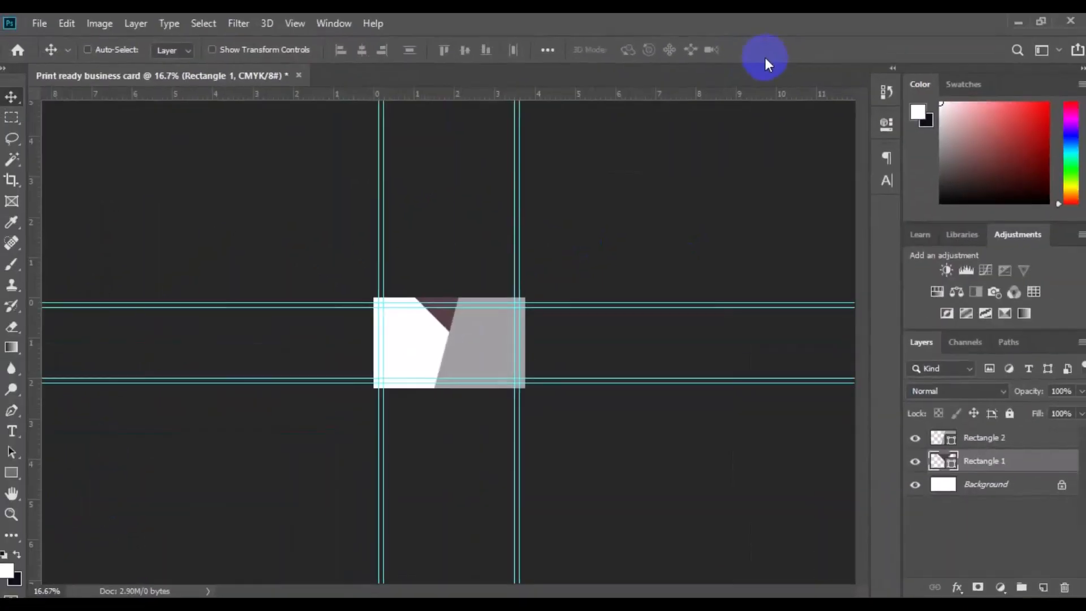
Select the Background layer and choose the Polygon tool in Shape mode with a dark gray fill
{"action": "key", "text": "ctrl+0"}
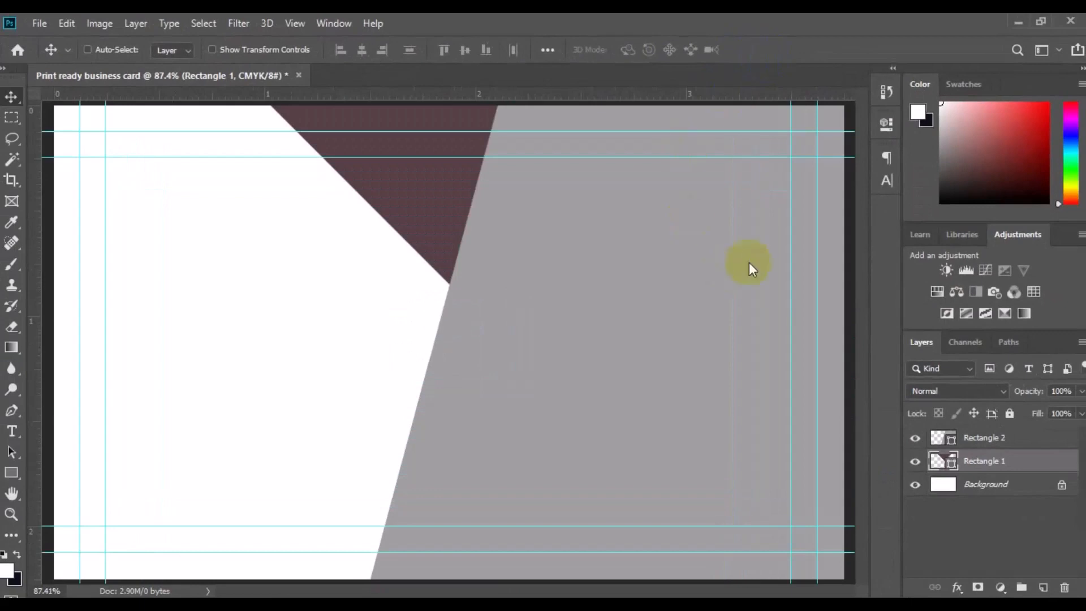
{"action": "key", "text": "ctrl+minus"}
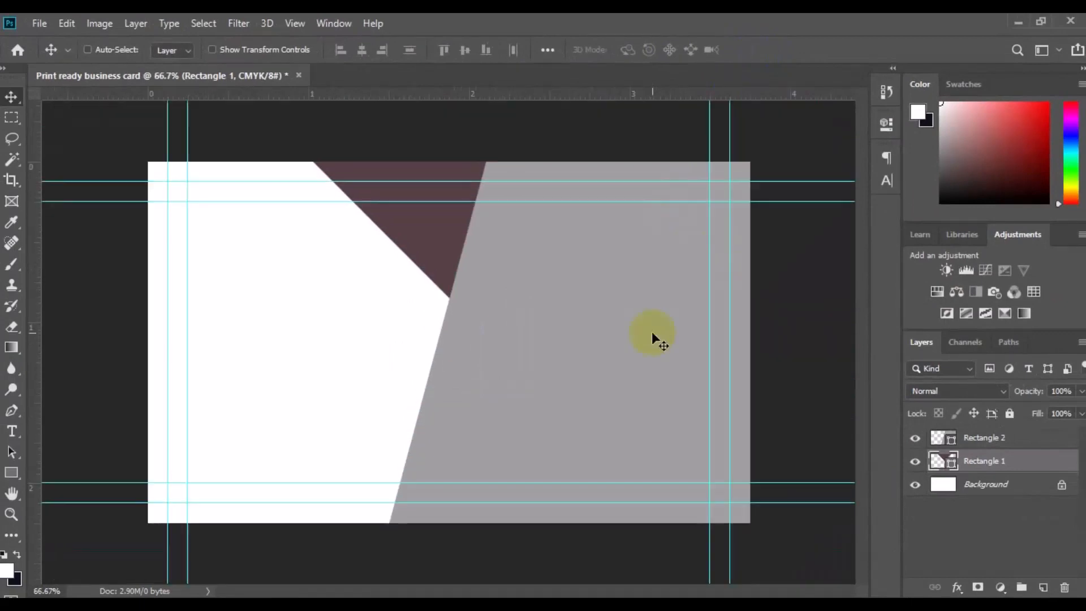
{"action": "key", "text": "ctrl+minus"}
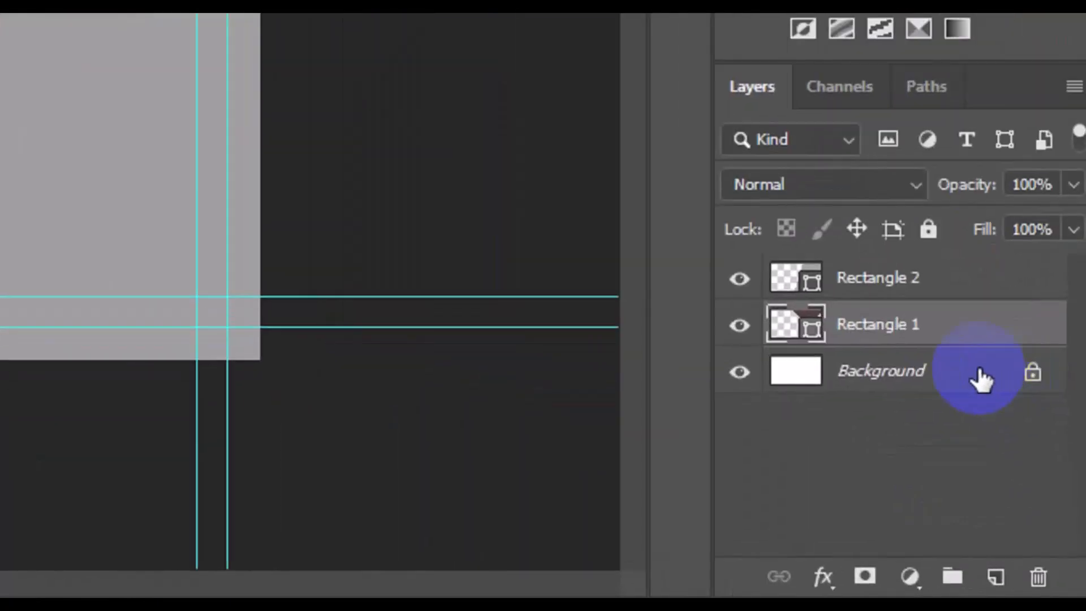
{"action": "left_click", "coordinate": [980, 379]}
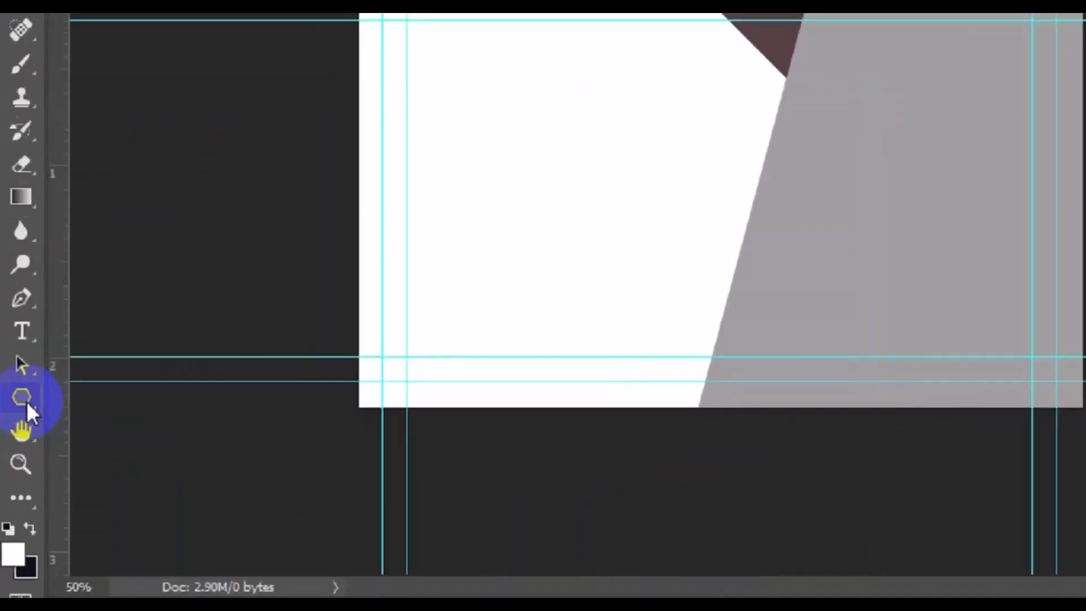
{"action": "left_click", "coordinate": [14, 474]}
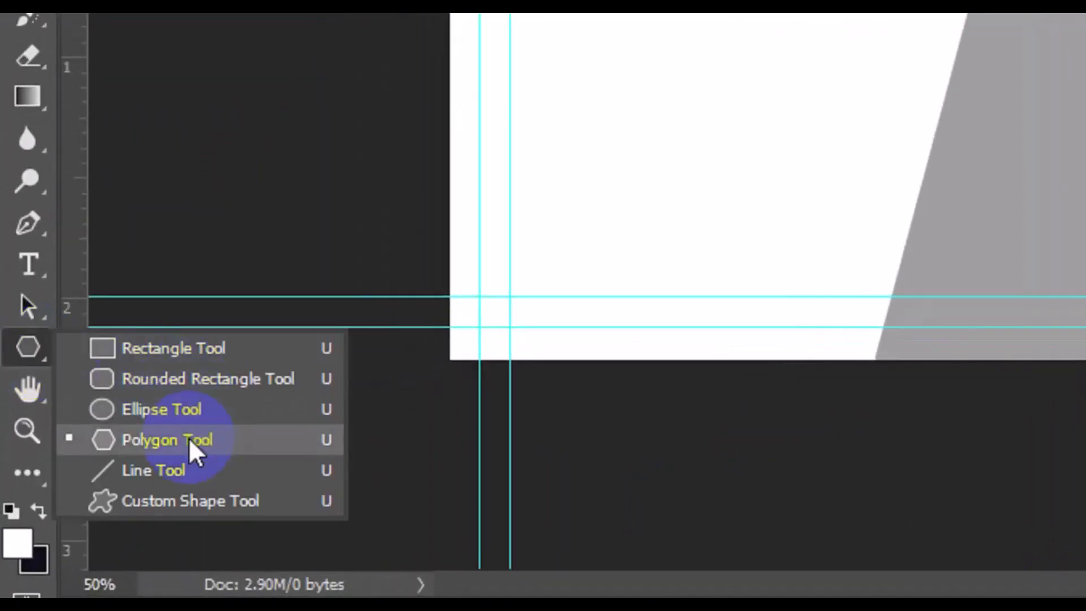
{"action": "left_click", "coordinate": [189, 442]}
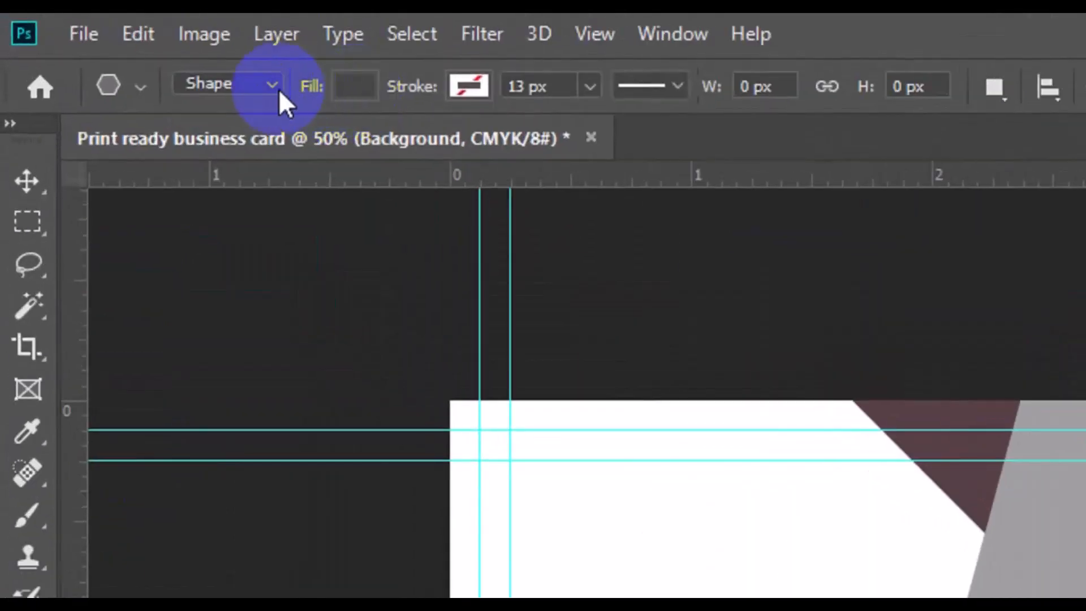
{"action": "left_click", "coordinate": [273, 90]}
{"action": "left_click", "coordinate": [263, 109]}
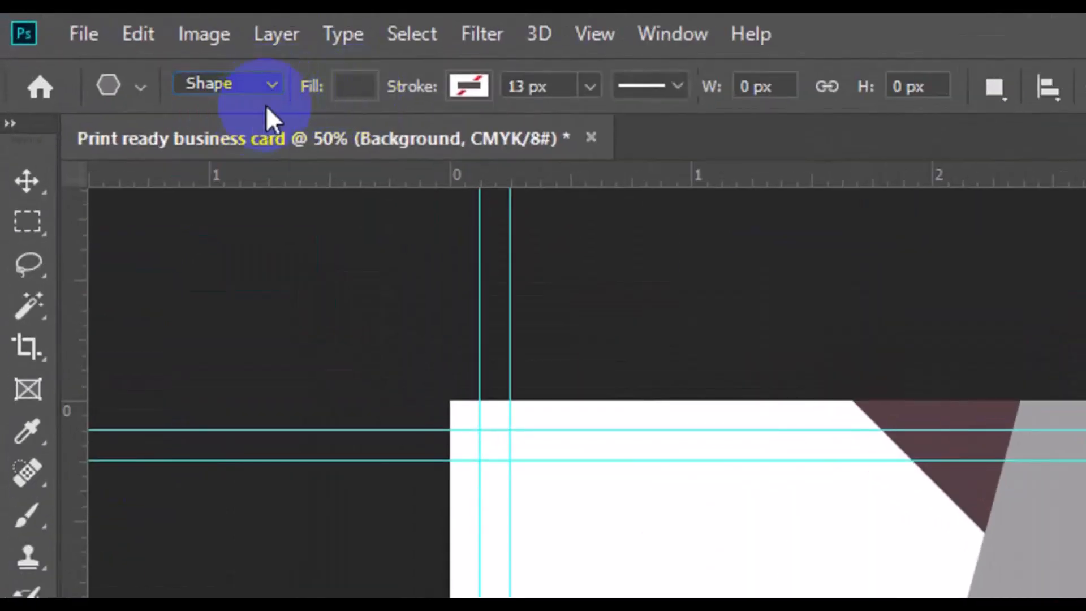
{"action": "left_click", "coordinate": [358, 85]}
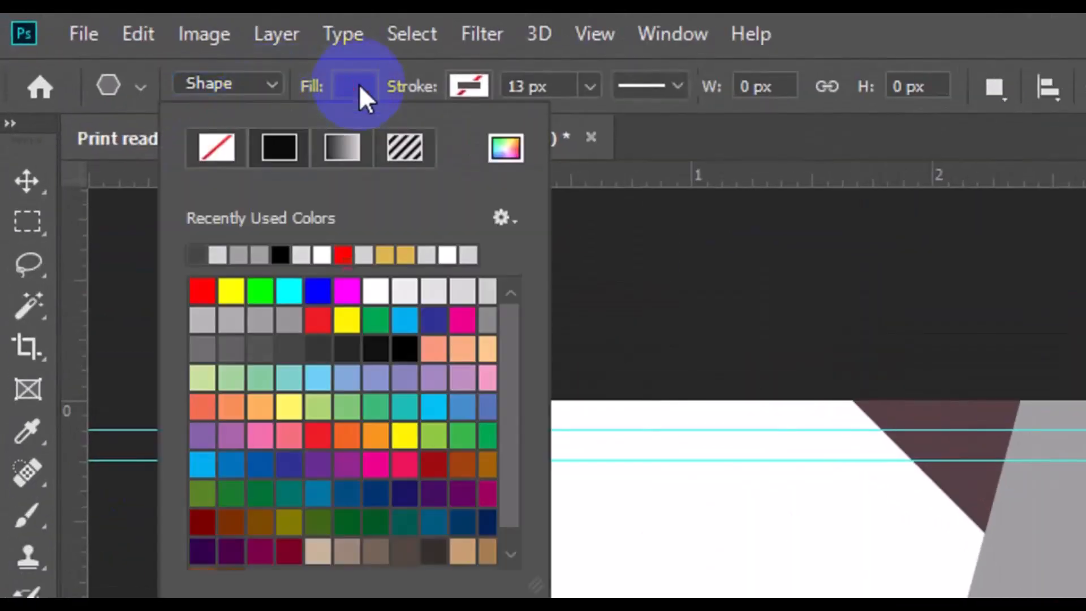
{"action": "left_click", "coordinate": [317, 341]}
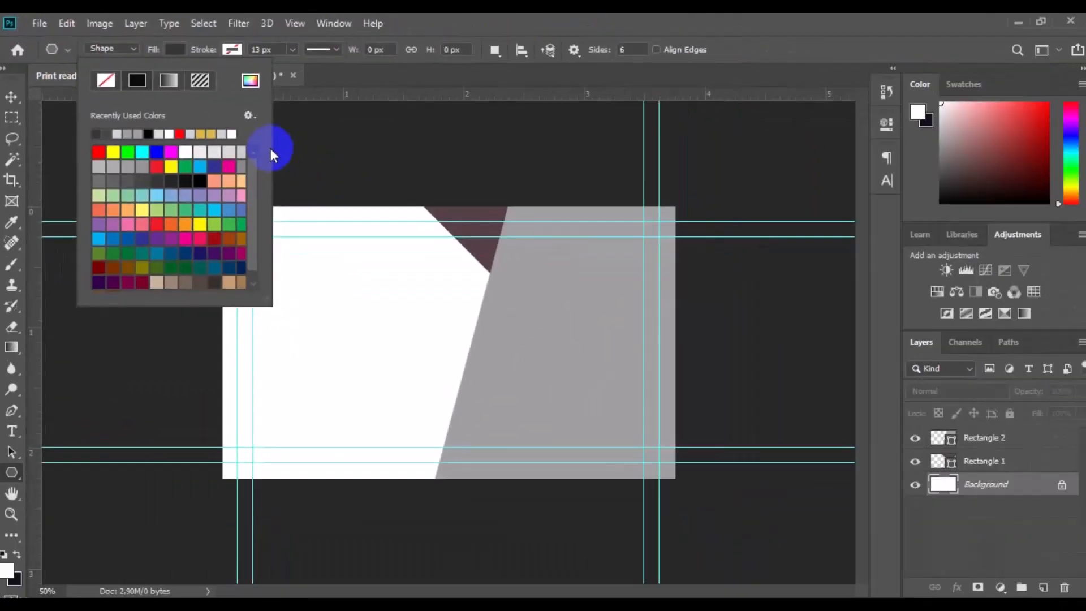
Draw a hexagon about 315 × 363 px on the card's left side and move it up to the top edge
{"action": "left_click_drag", "start_coordinate": [322, 276], "coordinate": [330, 352]}
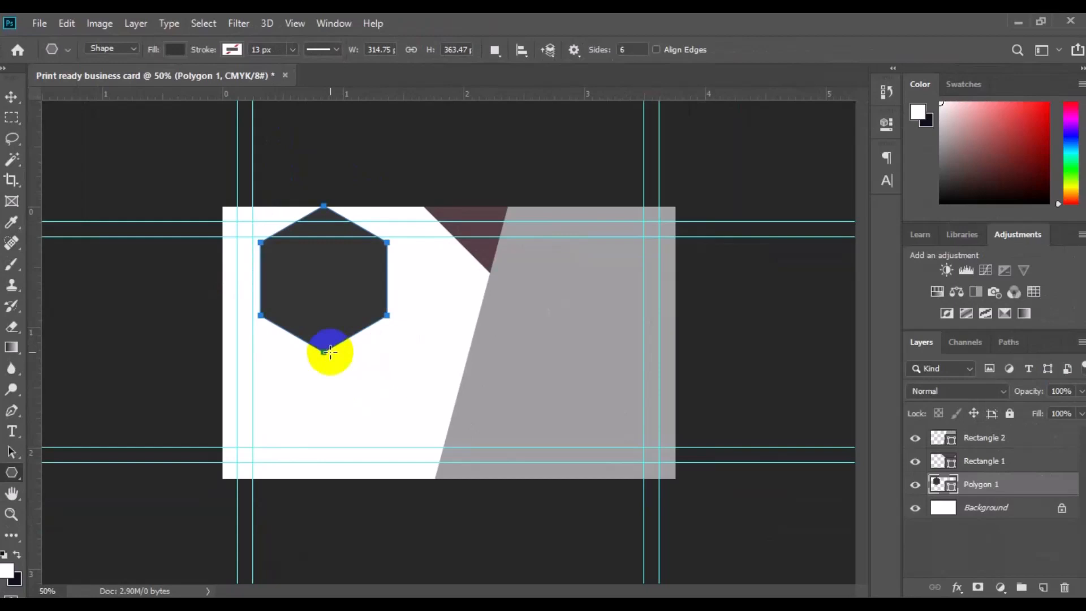
{"action": "key", "text": "v"}
{"action": "left_click_drag", "start_coordinate": [311, 294], "coordinate": [306, 226]}
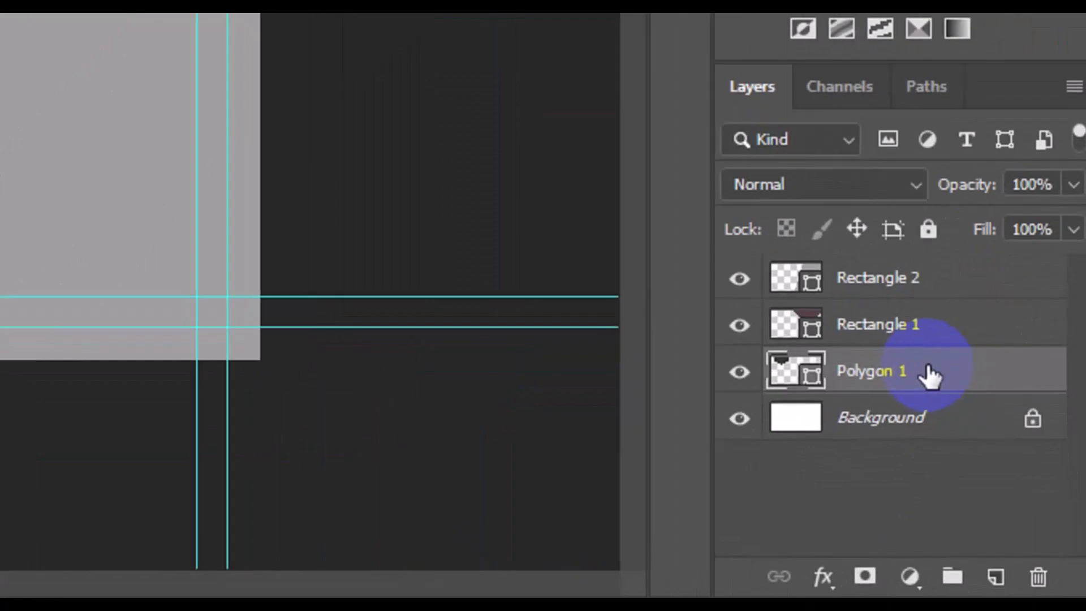
Duplicate the hexagon layer and name the copy "Polygon 2"
{"action": "right_click", "coordinate": [1010, 485]}
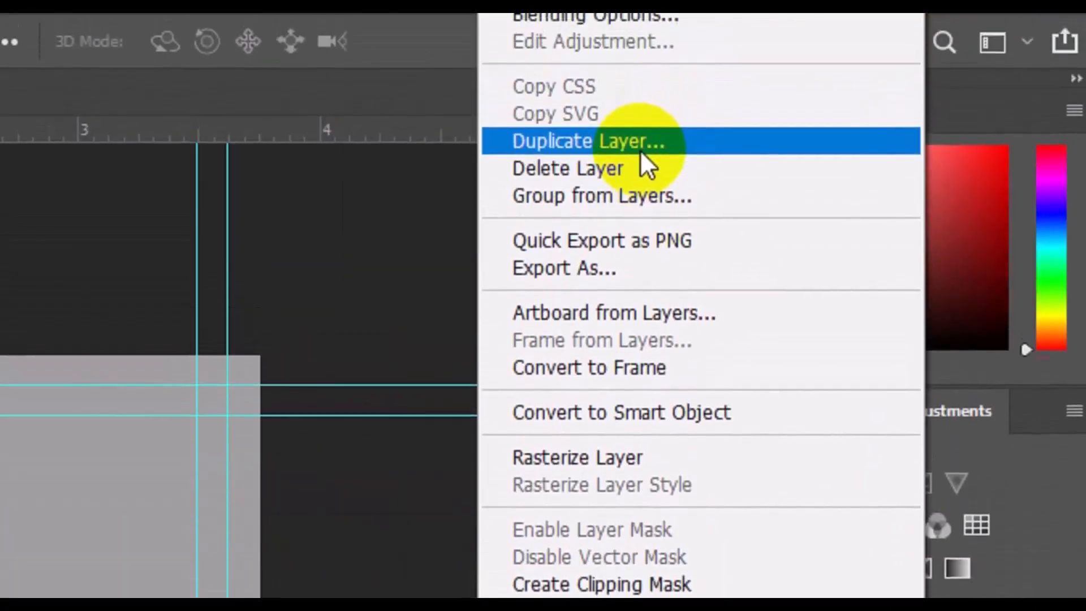
{"action": "left_click", "coordinate": [641, 146]}
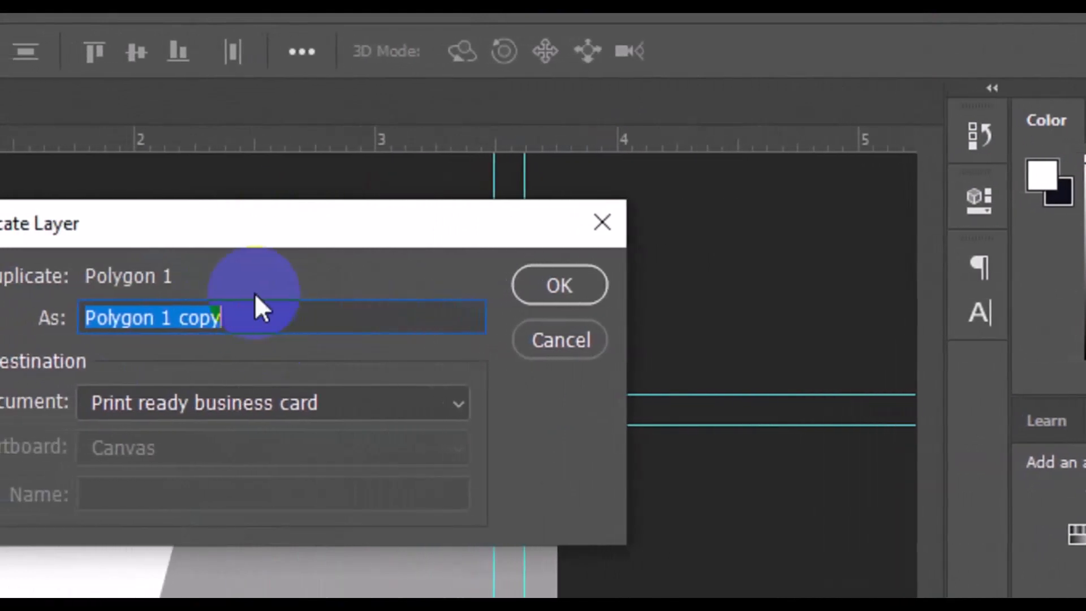
{"action": "left_click", "coordinate": [244, 315]}
{"action": "key", "text": "BackSpace"}
{"action": "key", "text": "BackSpace"}
{"action": "key", "text": "BackSpace"}
{"action": "key", "text": "BackSpace"}
{"action": "key", "text": "BackSpace"}
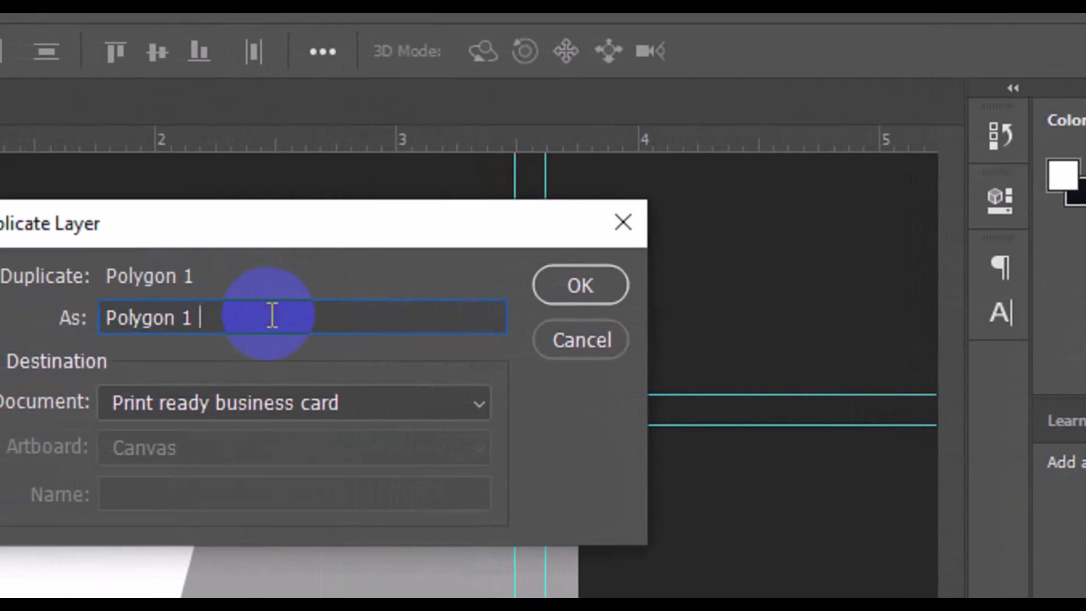
{"action": "type", "text": "2"}
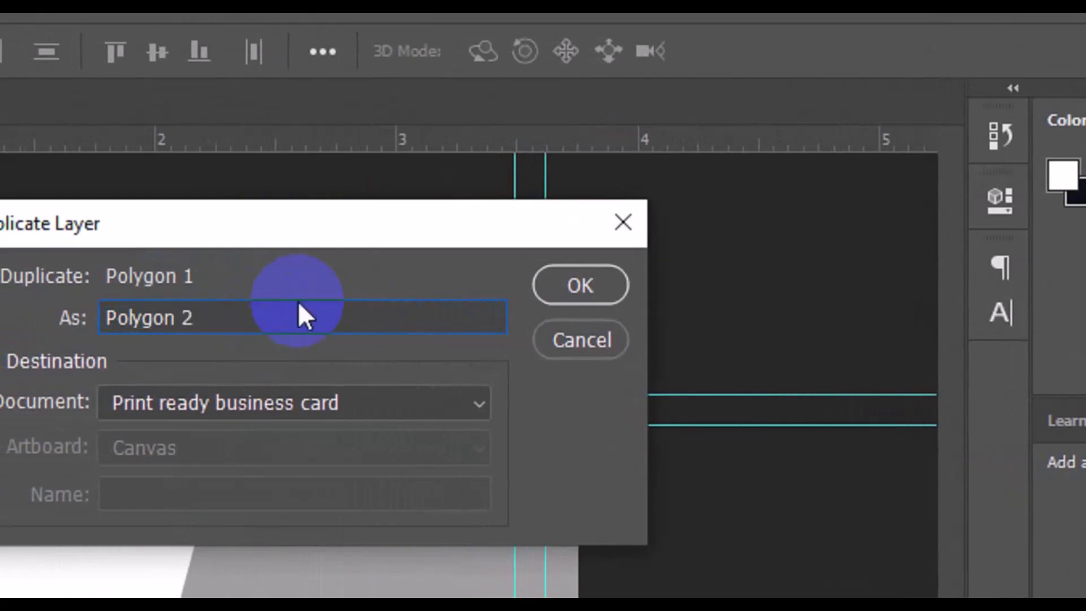
{"action": "left_click", "coordinate": [558, 291]}
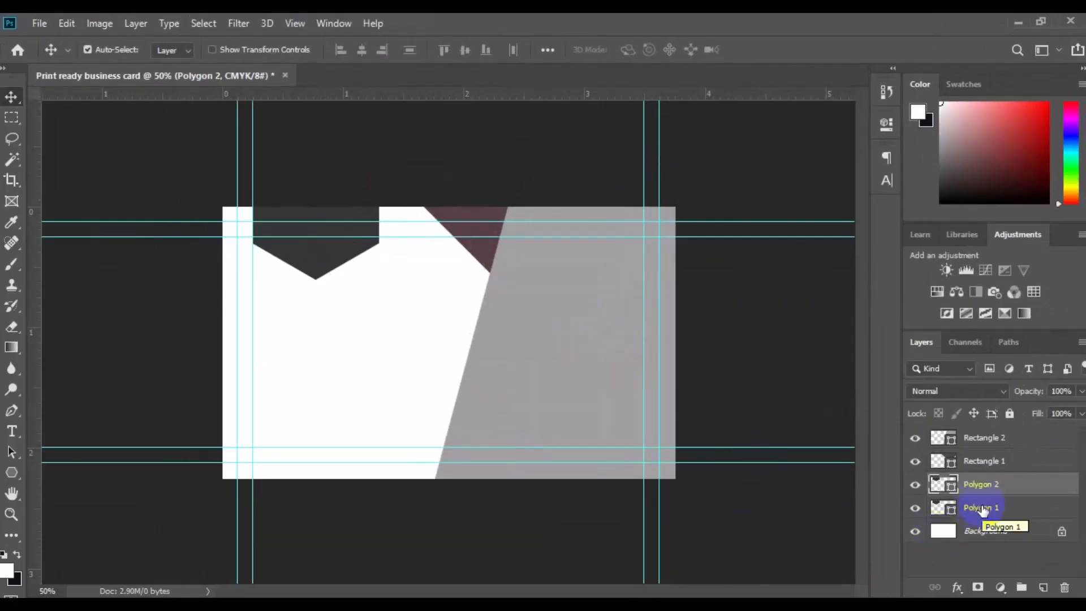
Set Polygon 2's fill to the mauve color sampled from the rotated rectangle, #584046
{"action": "double_click", "coordinate": [951, 489]}
{"action": "left_click", "coordinate": [499, 258]}
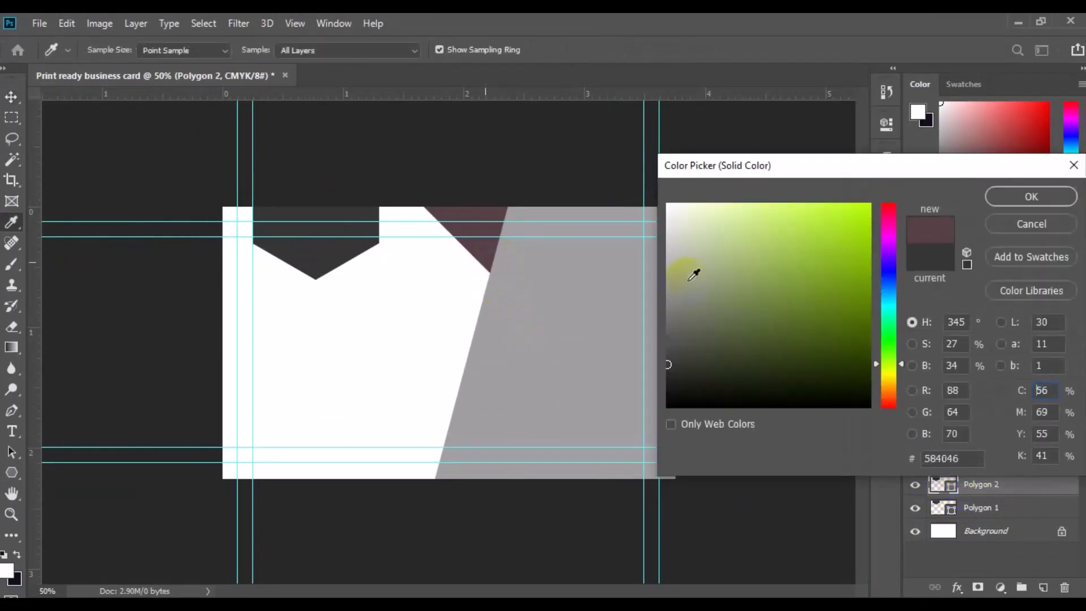
{"action": "left_click", "coordinate": [1011, 203]}
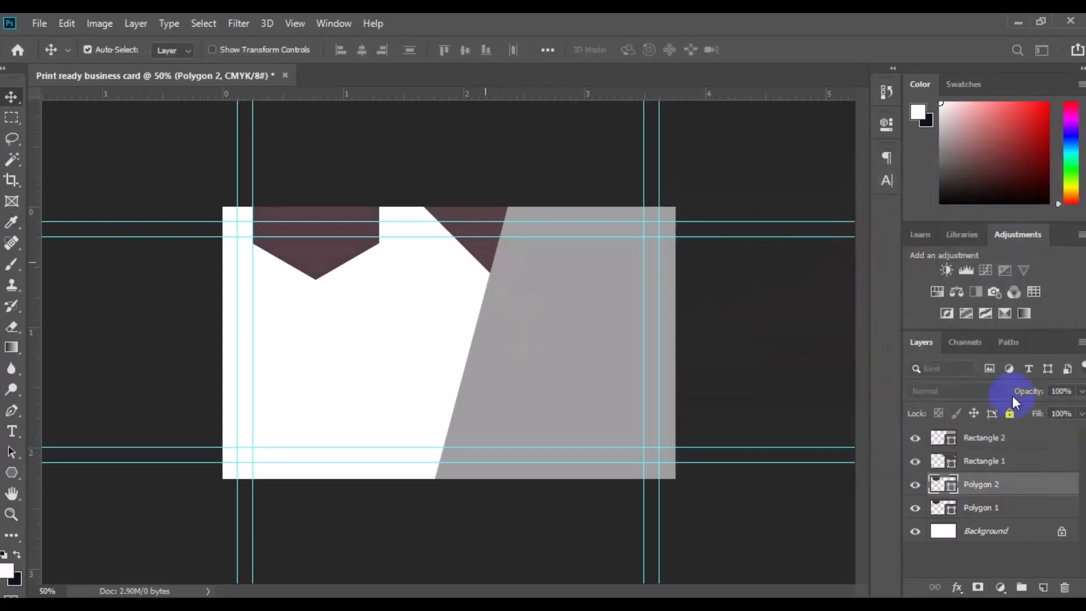
Move the Polygon 2 hexagon down so it sits fully on the card below the first hexagon
{"action": "left_click", "coordinate": [332, 260]}
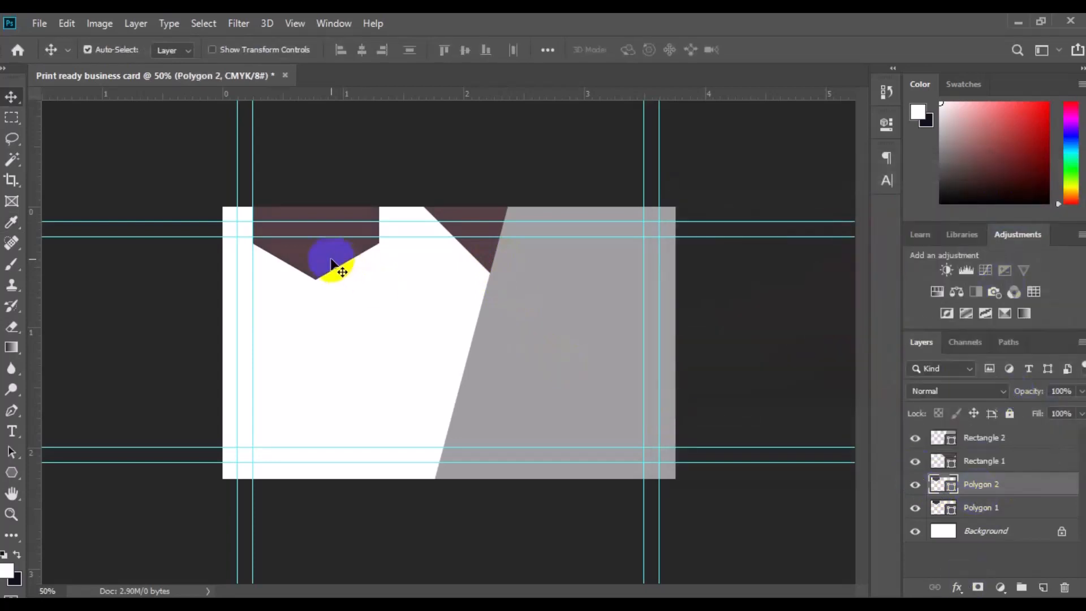
{"action": "left_click_drag", "start_coordinate": [332, 260], "coordinate": [334, 380]}
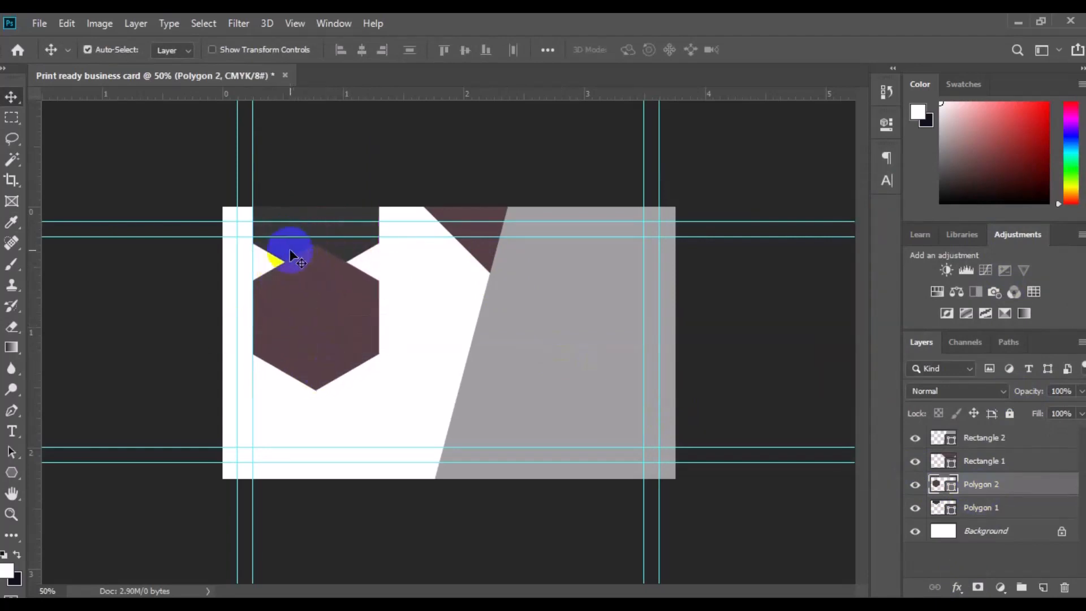
{"action": "left_click", "coordinate": [292, 253]}
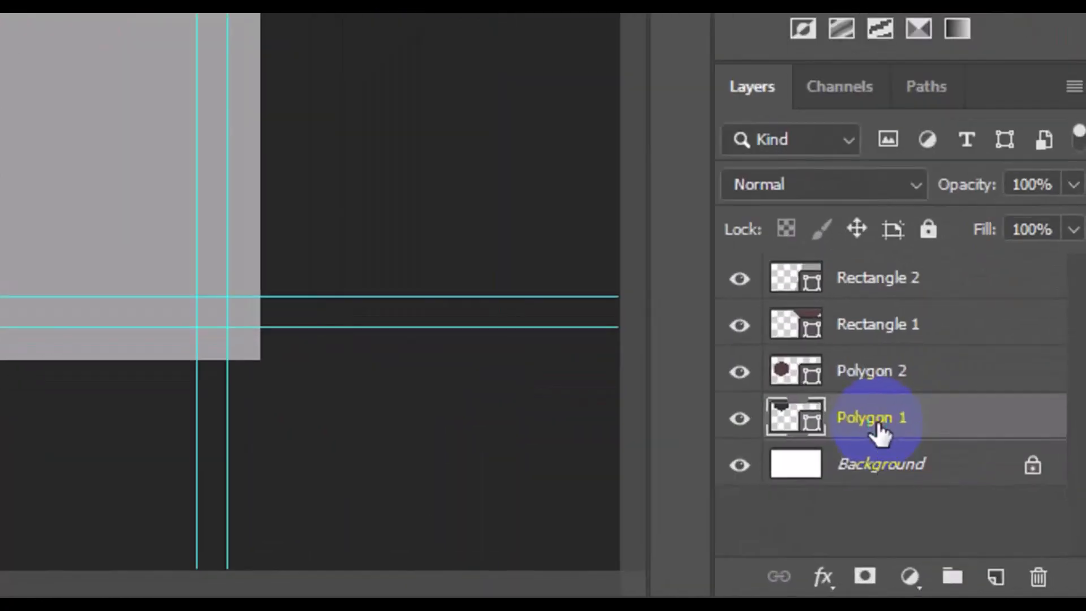
Duplicate the Polygon 1 layer and name the copy "Polygon 3"
{"action": "right_click", "coordinate": [985, 512]}
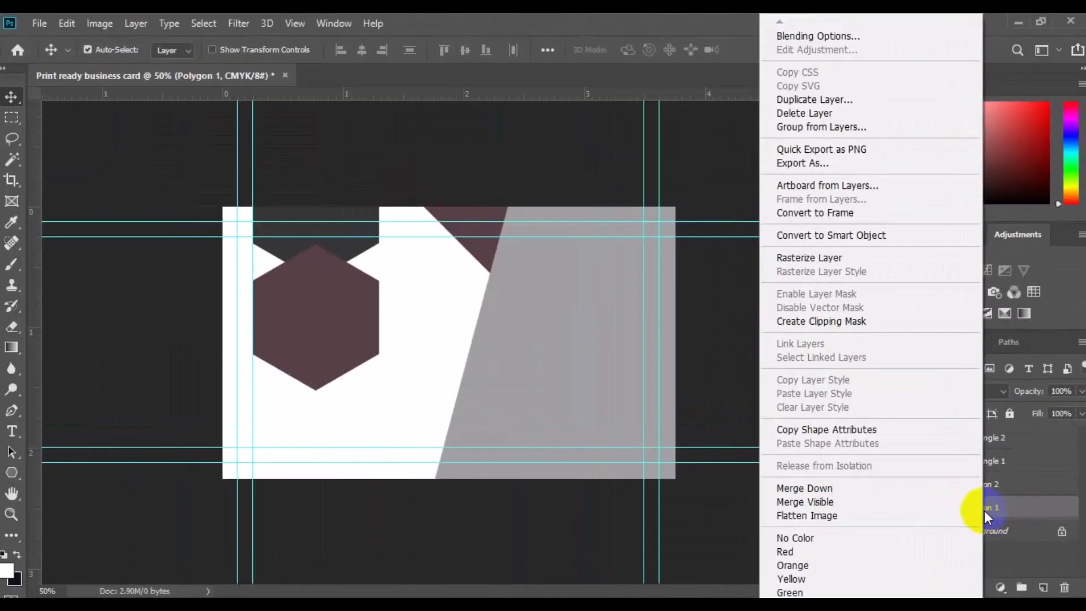
{"action": "left_click", "coordinate": [841, 103]}
{"action": "left_click", "coordinate": [526, 187]}
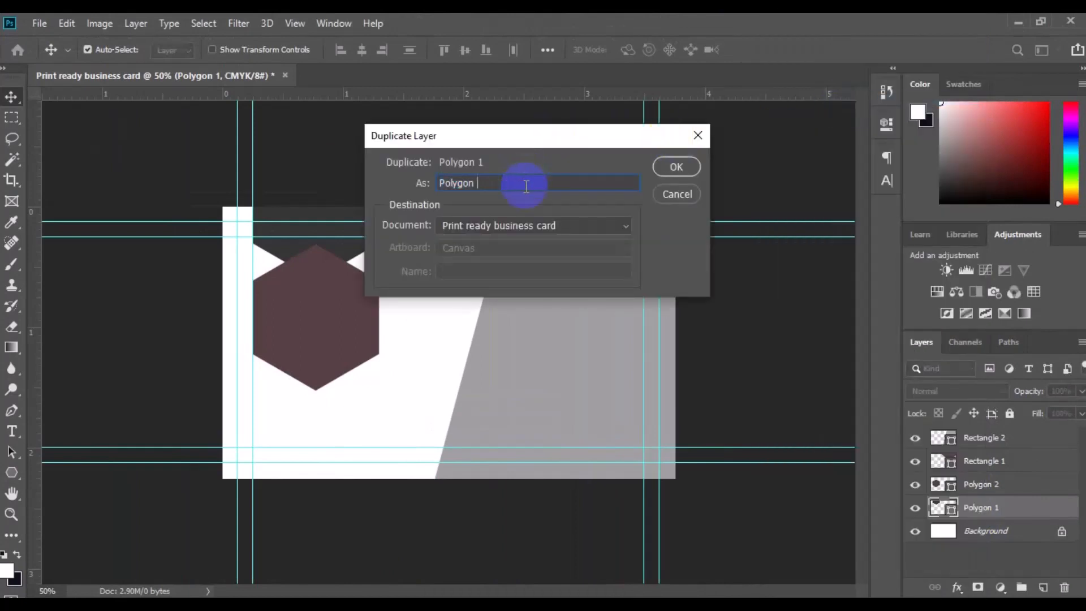
{"action": "left_click", "coordinate": [672, 169]}
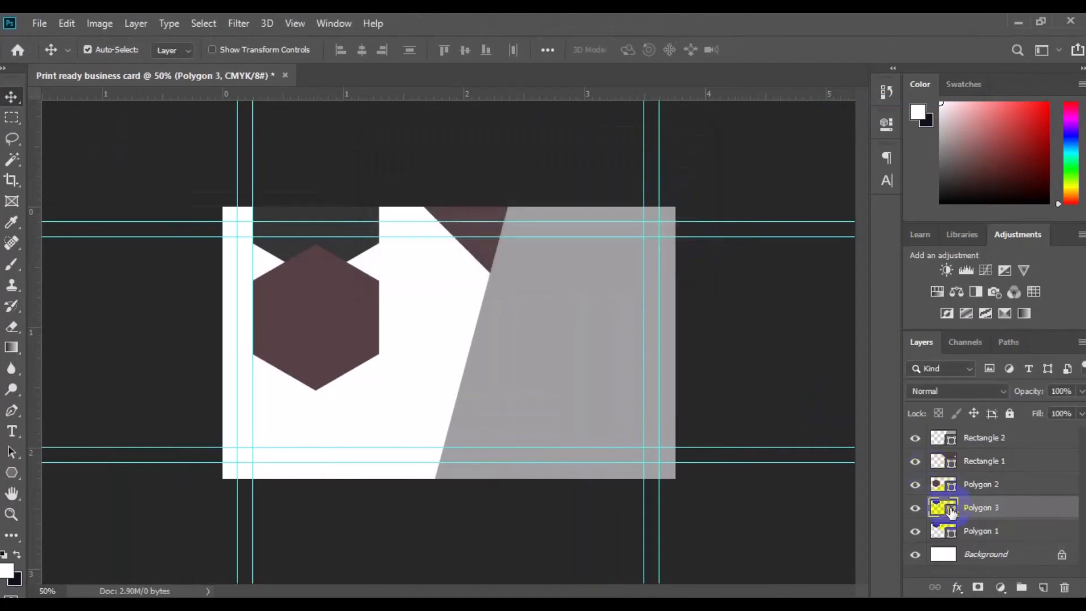
Set Polygon 3's fill to the gray sampled from the rotated rectangle, #a0a0a0
{"action": "double_click", "coordinate": [944, 508]}
{"action": "left_click_drag", "start_coordinate": [555, 408], "coordinate": [583, 395]}
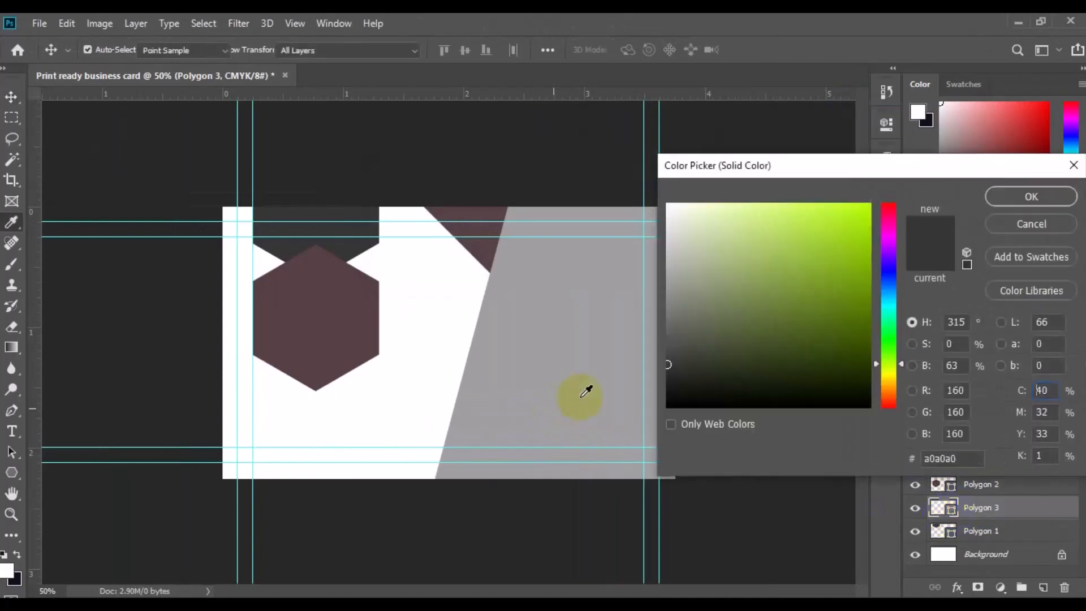
{"action": "left_click", "coordinate": [1054, 202]}
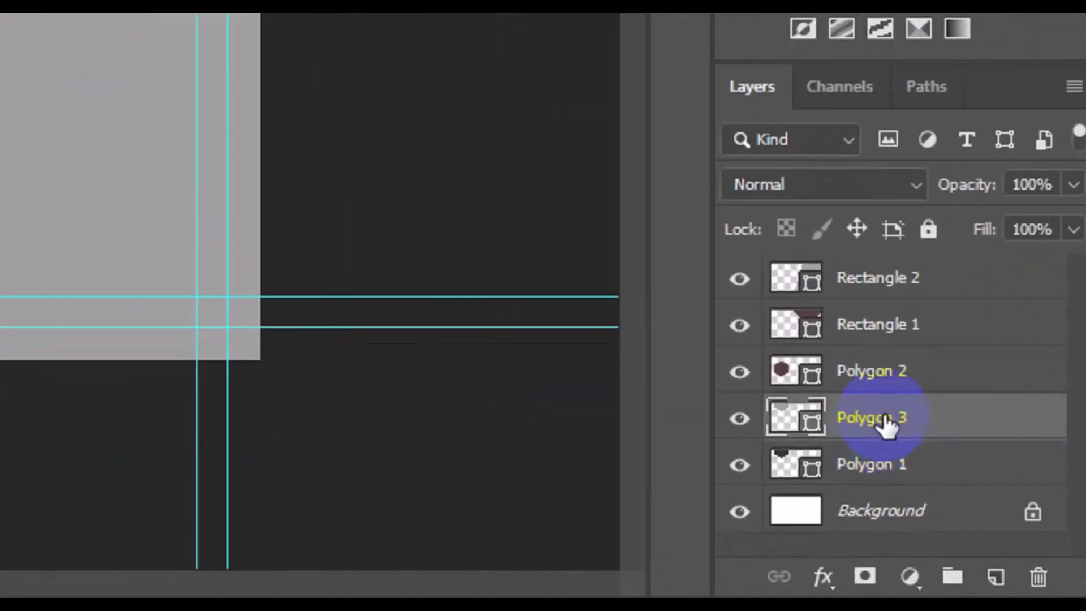
Move Polygon 3 beneath Polygon 1 in the layer stack and nudge it down slightly so its edges show
{"action": "left_click_drag", "start_coordinate": [887, 424], "coordinate": [881, 492]}
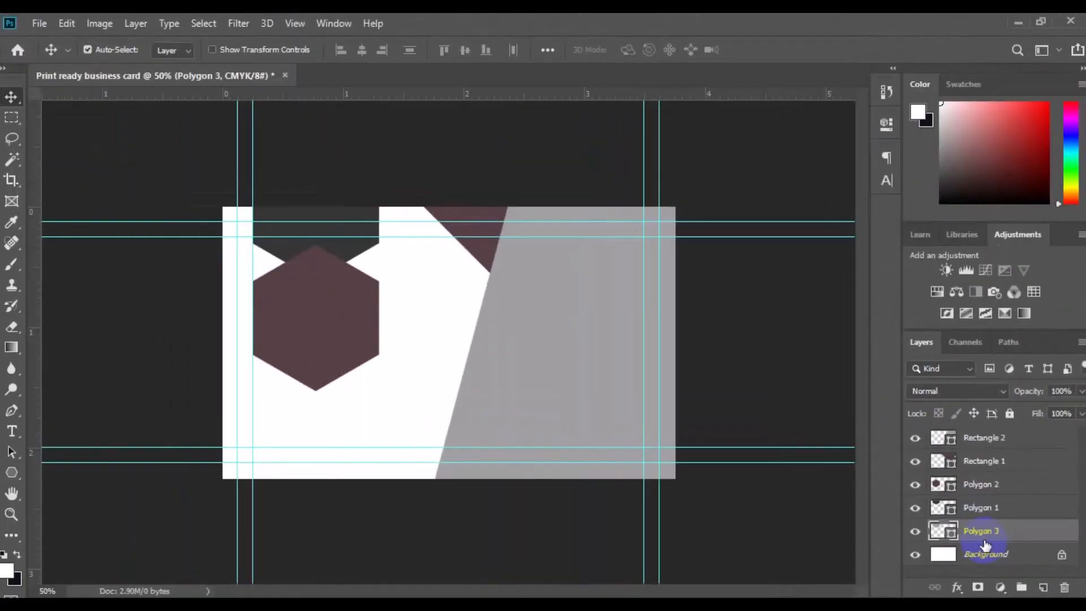
{"action": "key", "text": "Down"}
{"action": "key", "text": "Down"}
{"action": "key", "text": "Down"}
{"action": "key", "text": "Down"}
{"action": "key", "text": "Down"}
{"action": "key", "text": "Down"}
{"action": "key", "text": "Down"}
{"action": "key", "text": "Down"}
{"action": "key", "text": "Down"}
{"action": "key", "text": "Down"}
{"action": "key", "text": "Down"}
{"action": "key", "text": "Down"}
{"action": "key", "text": "Down"}
{"action": "key", "text": "Down"}
{"action": "key", "text": "Down"}
{"action": "key", "text": "Down"}
{"action": "key", "text": "Down"}
{"action": "key", "text": "Down"}
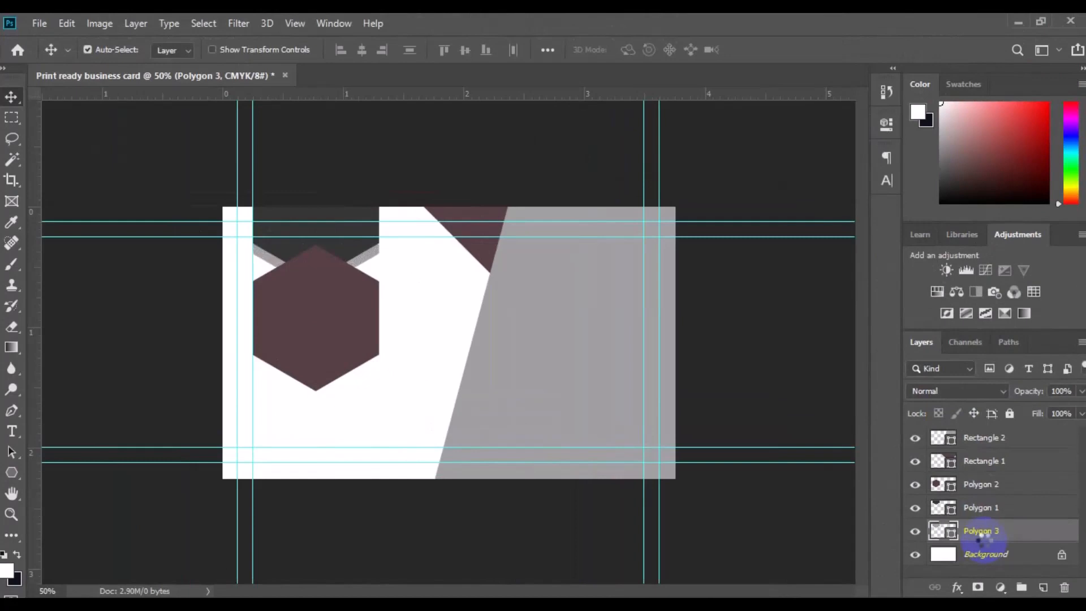
{"action": "key", "text": "Down"}
{"action": "key", "text": "Down"}
{"action": "key", "text": "Down"}
{"action": "key", "text": "Down"}
{"action": "key", "text": "Down"}
{"action": "key", "text": "Down"}
{"action": "key", "text": "Down"}
{"action": "key", "text": "Down"}
{"action": "key", "text": "Down"}
{"action": "key", "text": "Down"}
{"action": "key", "text": "Down"}
{"action": "key", "text": "Down"}
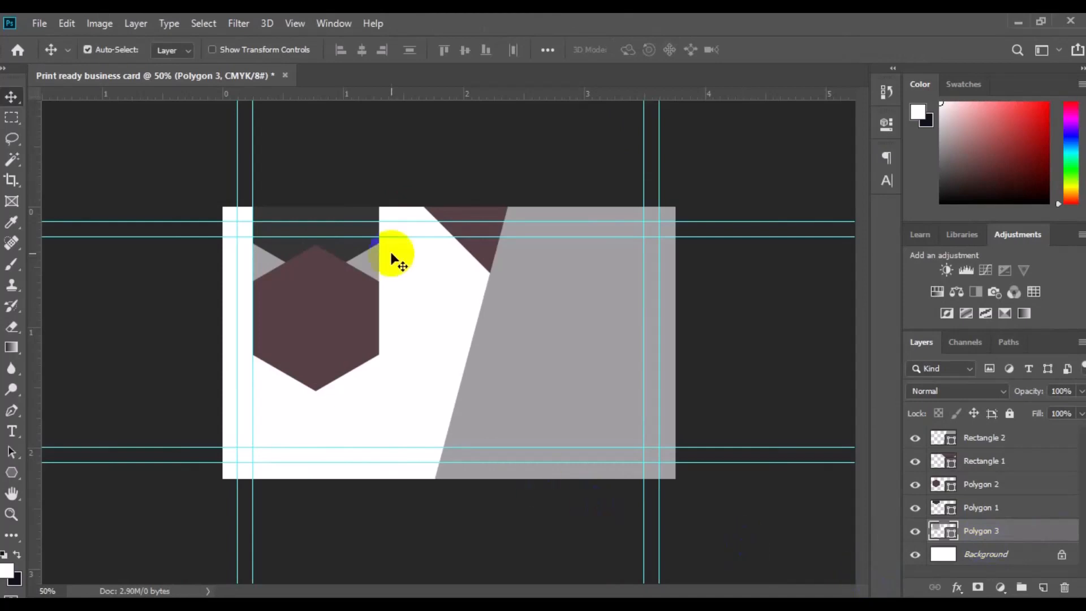
Set Polygon 1's fill to dark red #8e090d
{"action": "left_click", "coordinate": [348, 253]}
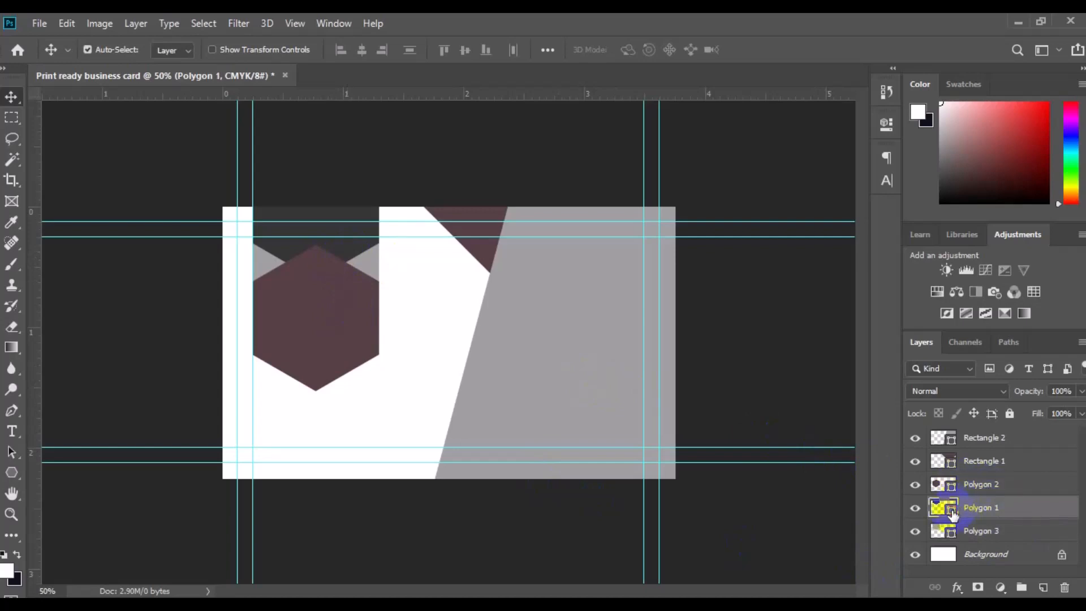
{"action": "double_click", "coordinate": [952, 511]}
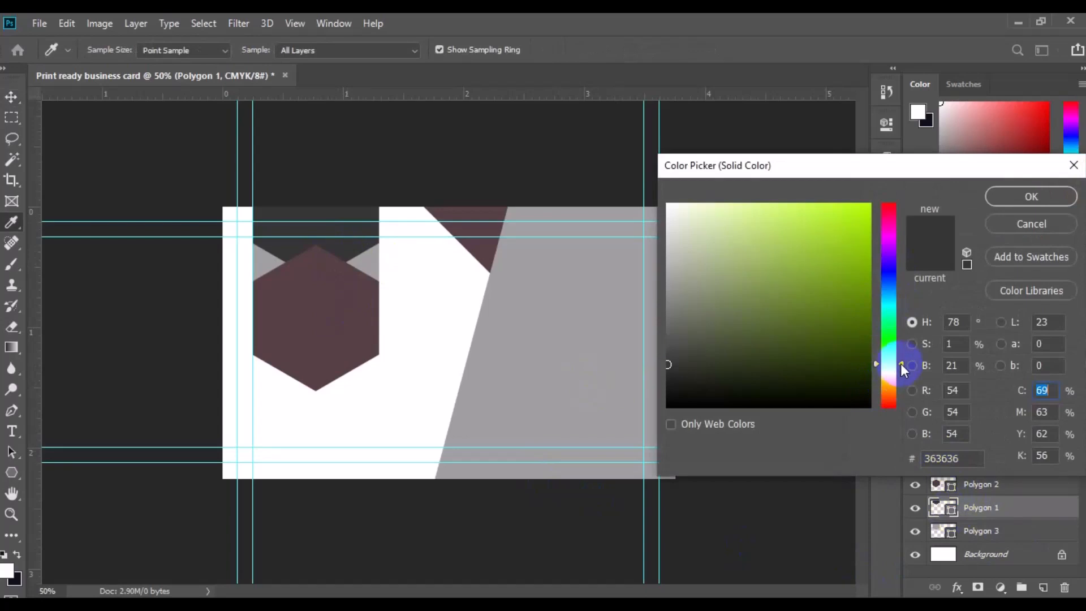
{"action": "left_click_drag", "start_coordinate": [901, 364], "coordinate": [901, 349]}
{"action": "left_click", "coordinate": [906, 230]}
{"action": "left_click", "coordinate": [857, 292]}
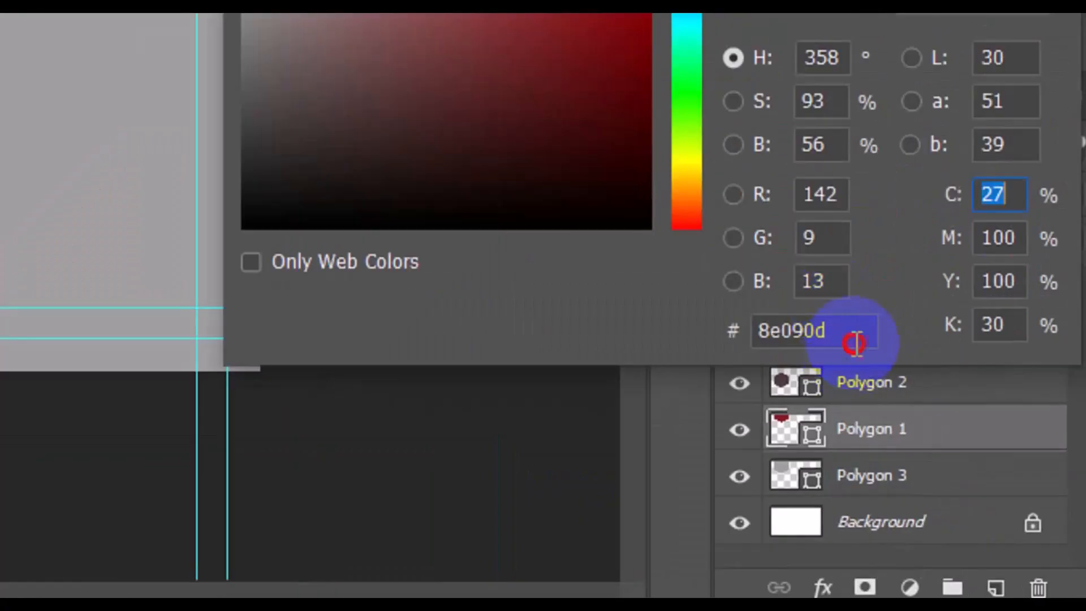
{"action": "double_click", "coordinate": [854, 343]}
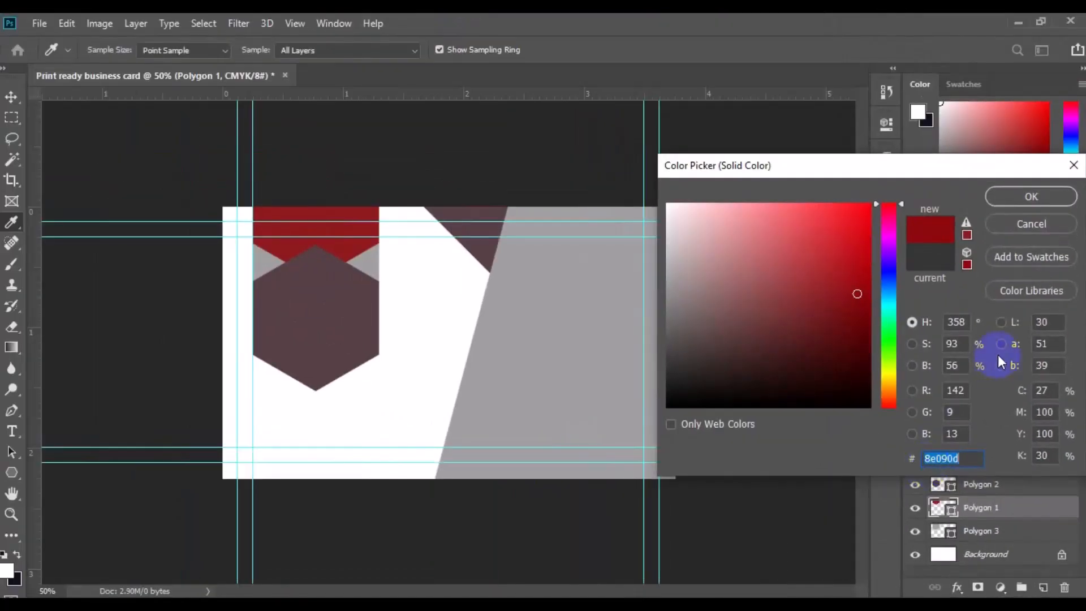
{"action": "left_click", "coordinate": [1013, 198]}
{"action": "key", "text": "v"}
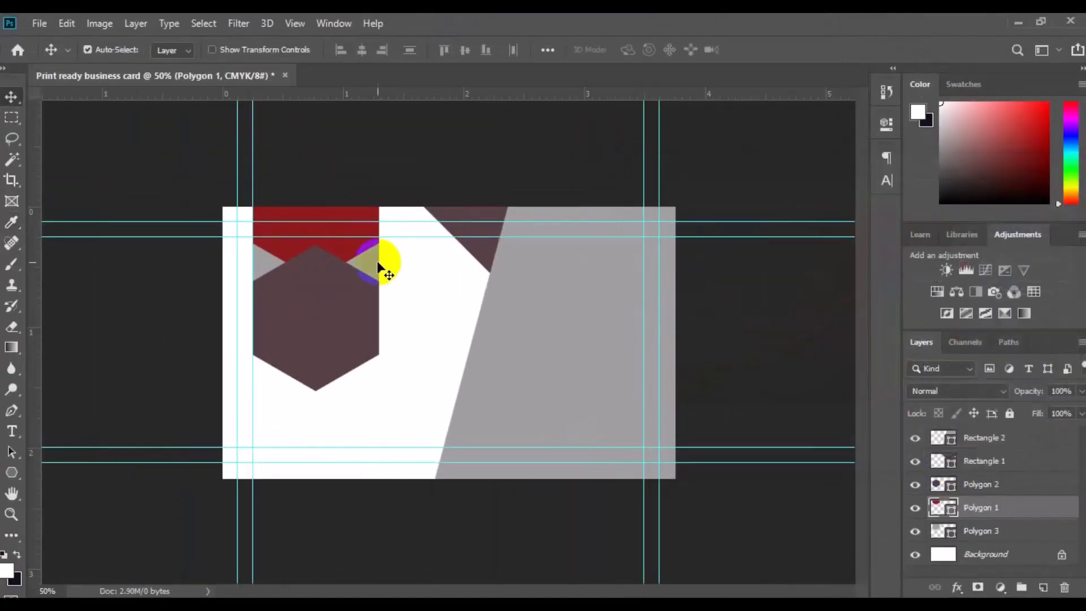
Set Polygon 3's fill to bright red #ee2525
{"action": "left_click", "coordinate": [373, 263]}
{"action": "left_click", "coordinate": [943, 532]}
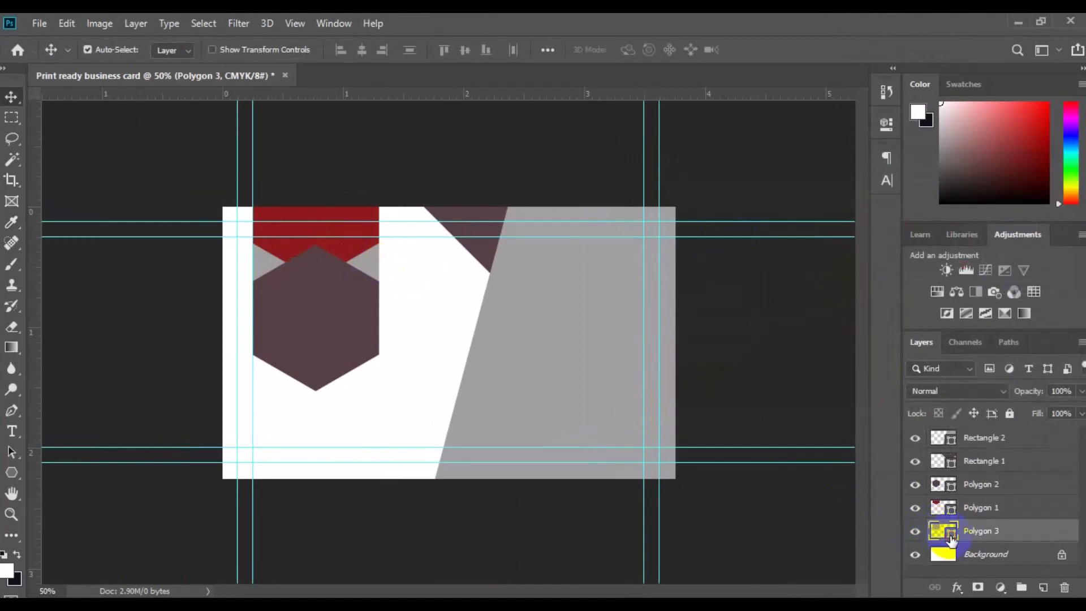
{"action": "double_click", "coordinate": [952, 538]}
{"action": "left_click", "coordinate": [317, 229]}
{"action": "left_click", "coordinate": [854, 209]}
{"action": "left_click", "coordinate": [901, 203]}
{"action": "left_click", "coordinate": [966, 223]}
{"action": "left_click", "coordinate": [967, 222]}
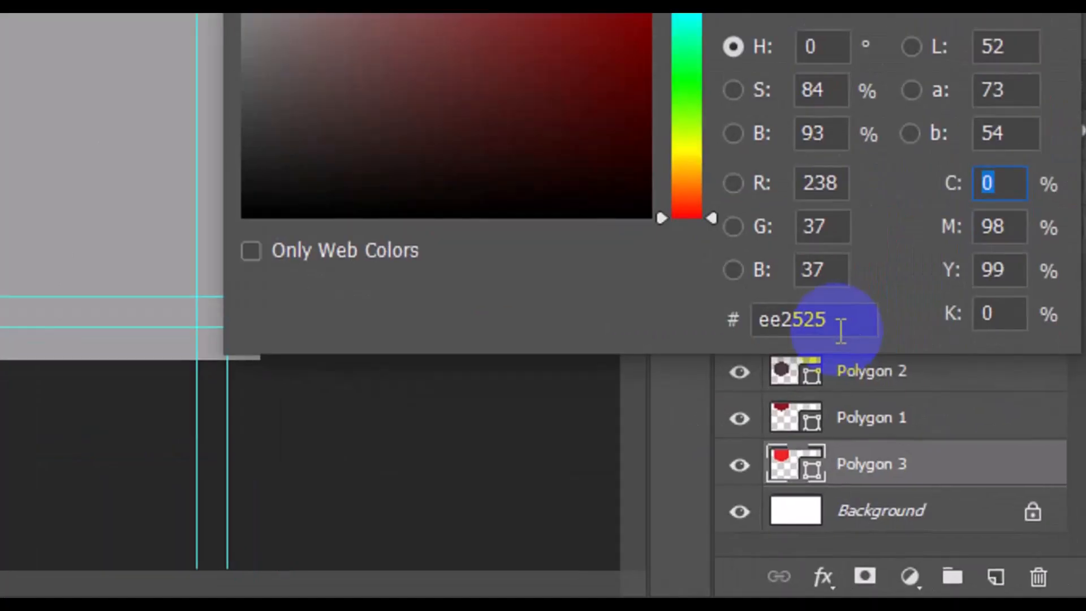
{"action": "left_click_drag", "start_coordinate": [833, 324], "coordinate": [759, 332]}
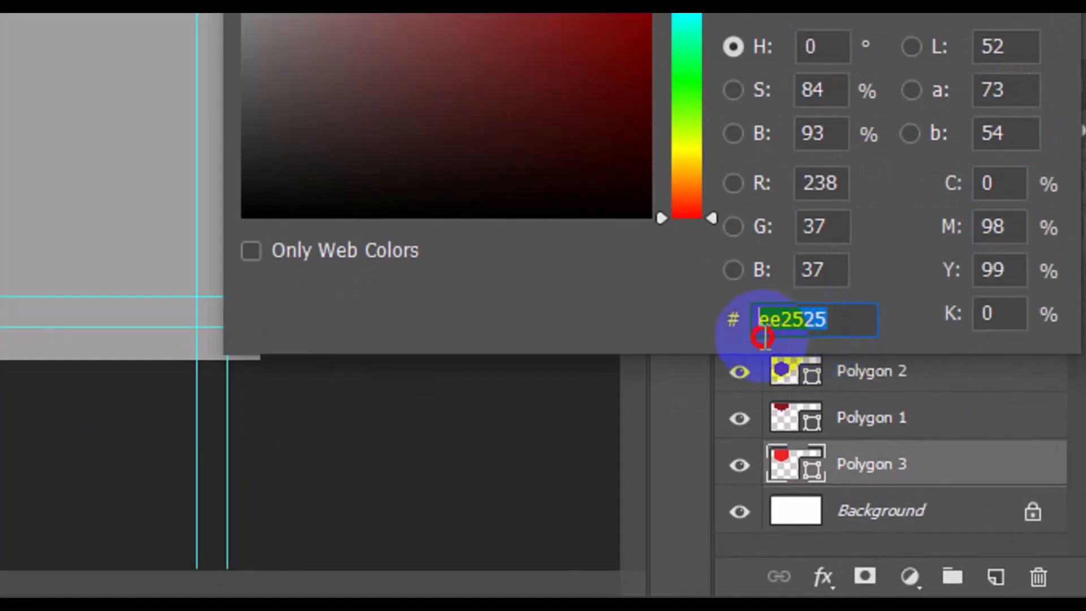
{"action": "left_click", "coordinate": [1025, 198]}
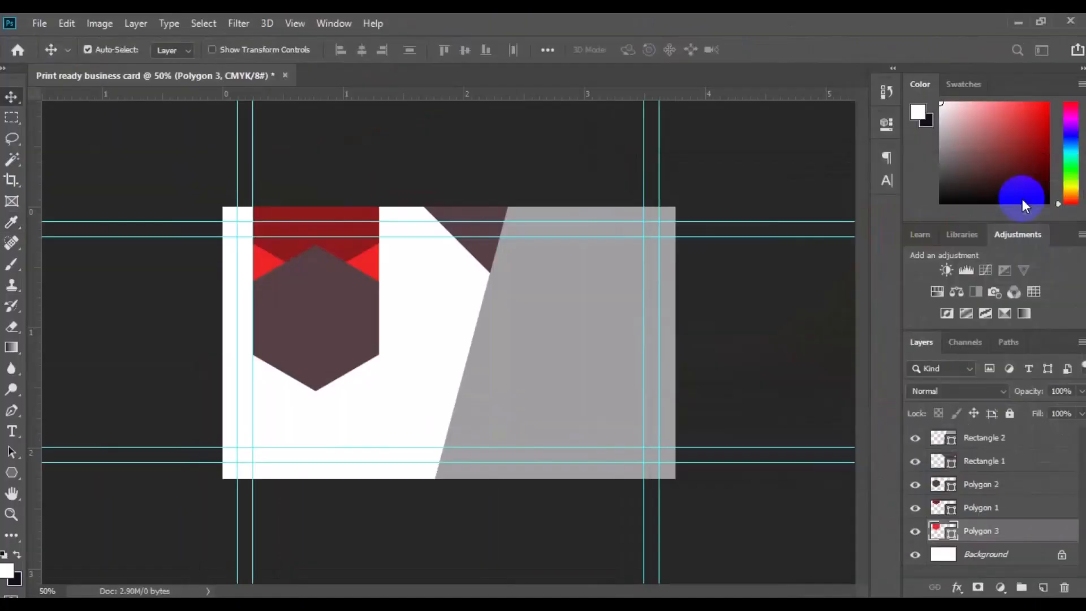
Set the rotated rectangle (Rectangle 2) fill to dark navy #02061a
{"action": "left_click", "coordinate": [547, 387]}
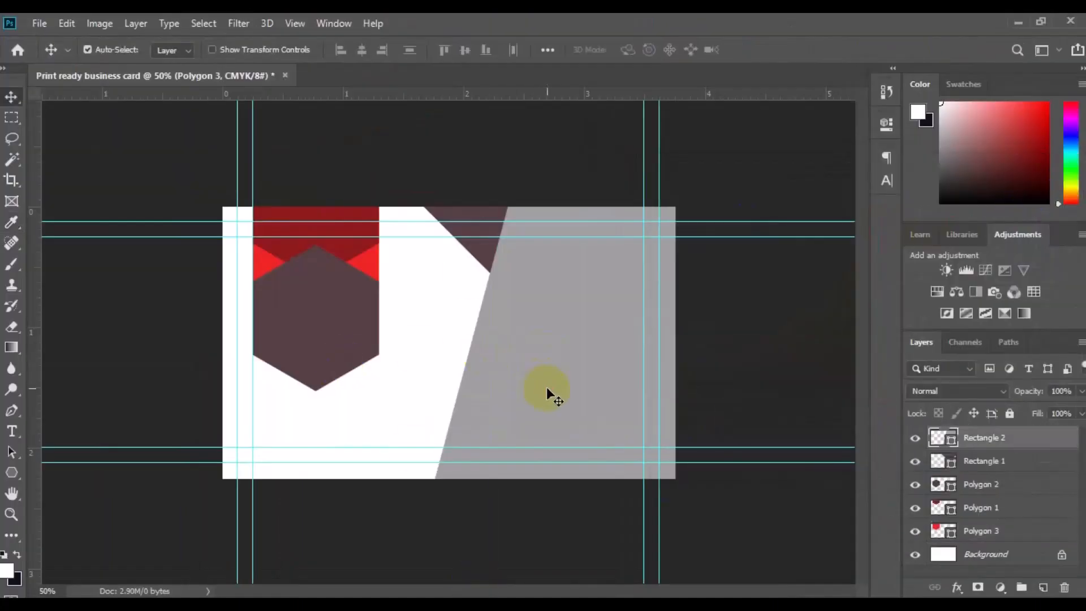
{"action": "double_click", "coordinate": [952, 445]}
{"action": "left_click", "coordinate": [888, 290]}
{"action": "left_click_drag", "start_coordinate": [846, 382], "coordinate": [857, 387]}
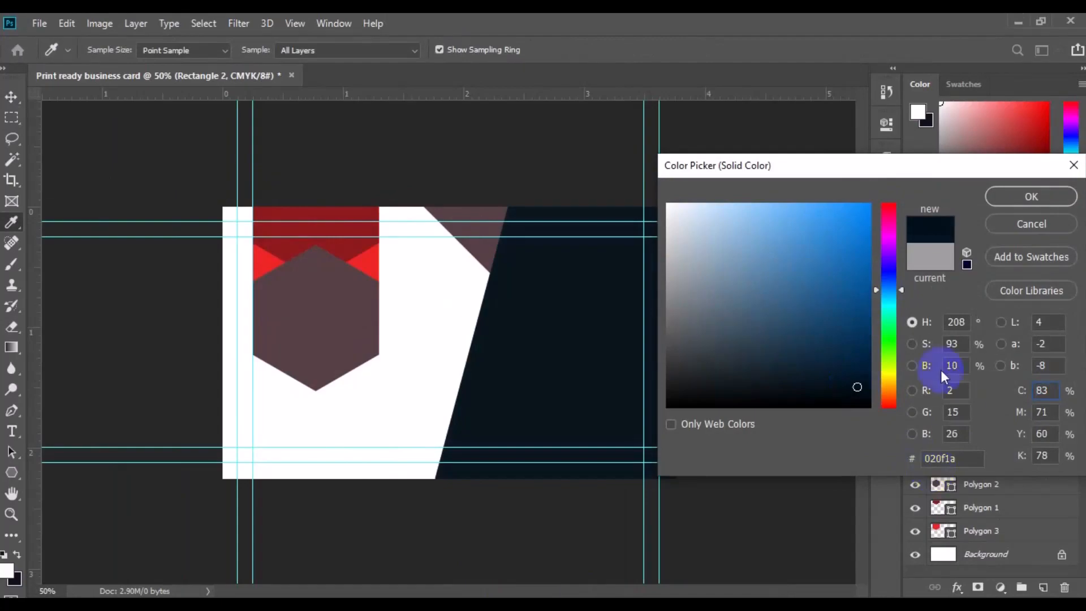
{"action": "left_click", "coordinate": [889, 277]}
{"action": "left_click_drag", "start_coordinate": [958, 457], "coordinate": [931, 457]}
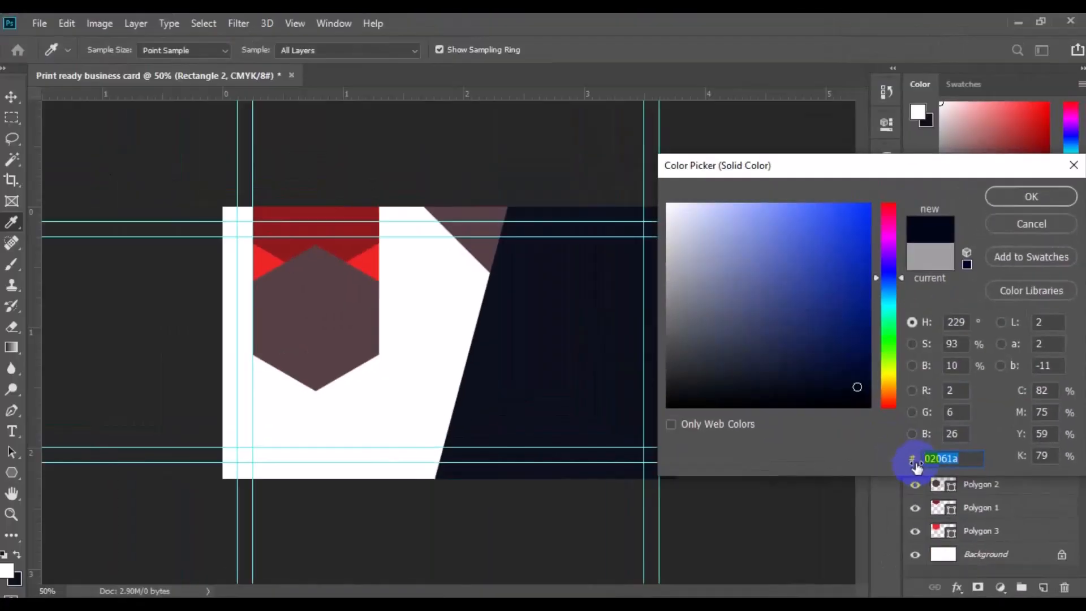
{"action": "left_click", "coordinate": [1023, 202]}
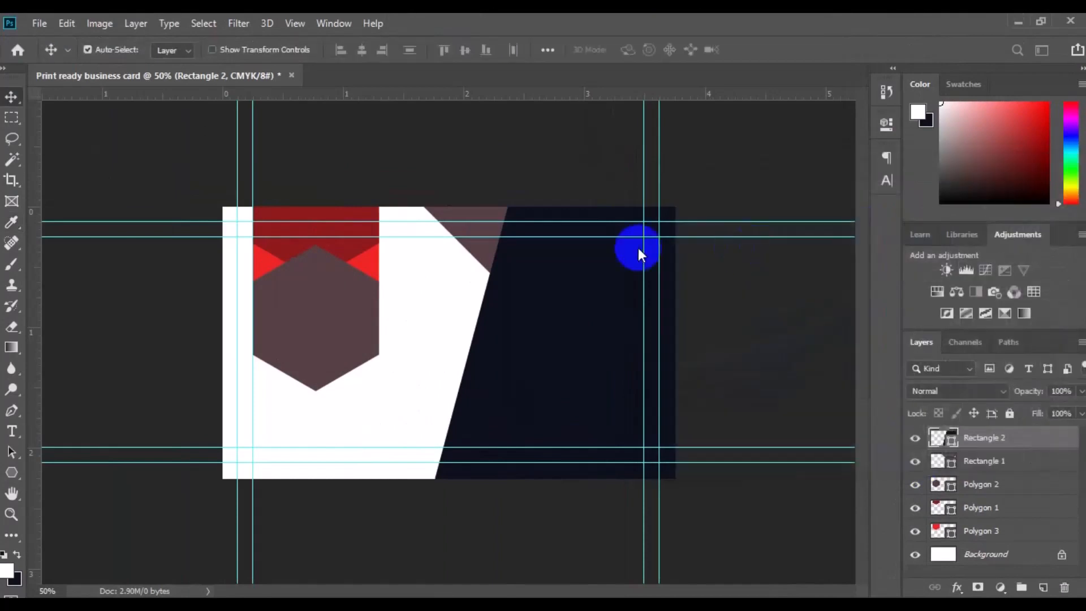
Set Rectangle 1's fill to light gray #c1c2c4
{"action": "left_click", "coordinate": [474, 266]}
{"action": "left_click", "coordinate": [952, 463]}
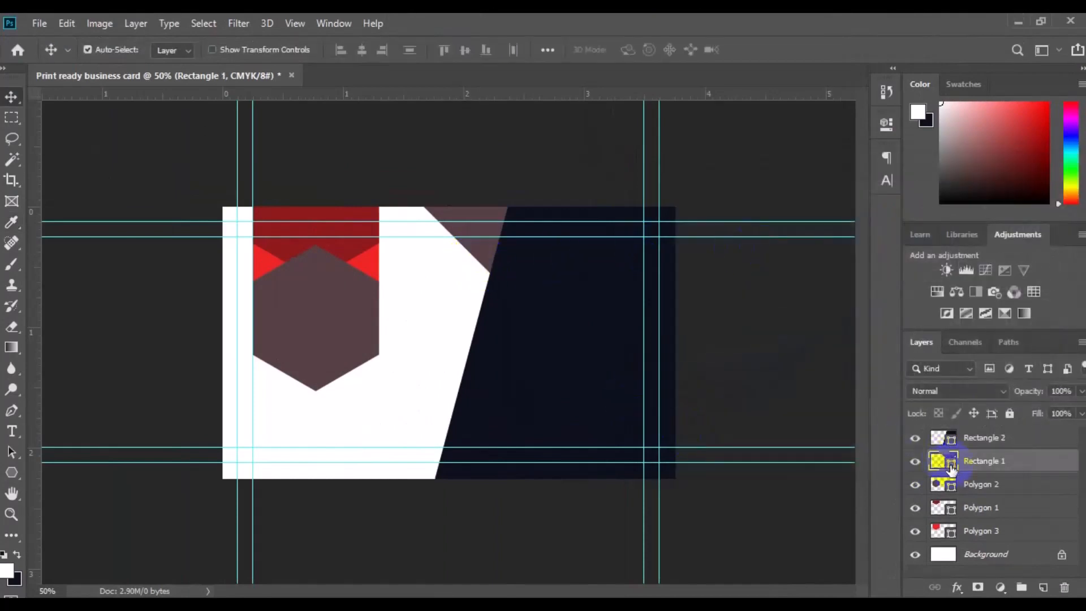
{"action": "double_click", "coordinate": [952, 464]}
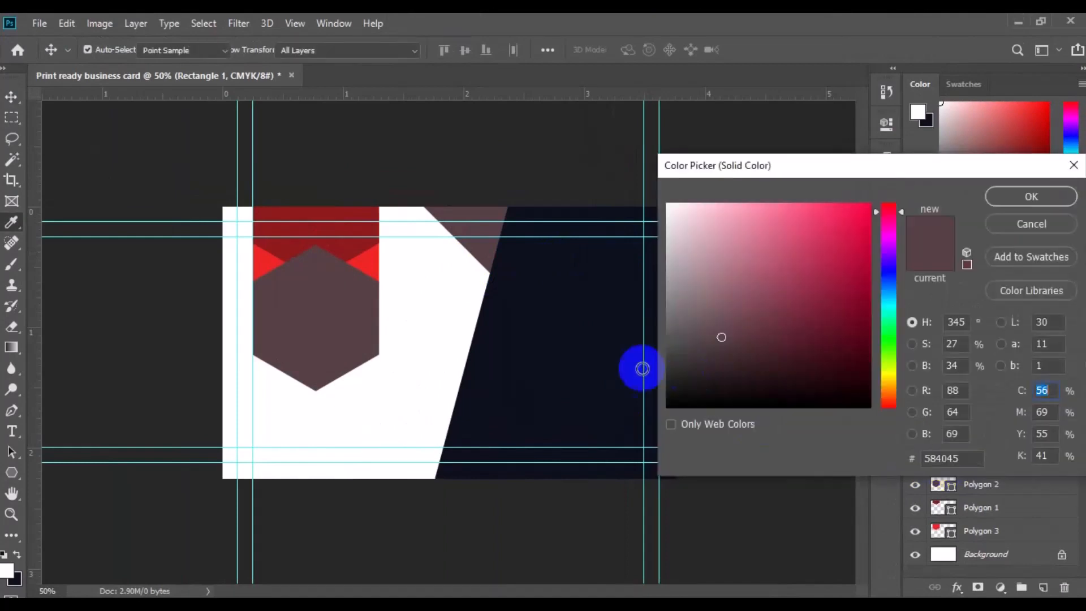
{"action": "left_click", "coordinate": [566, 346]}
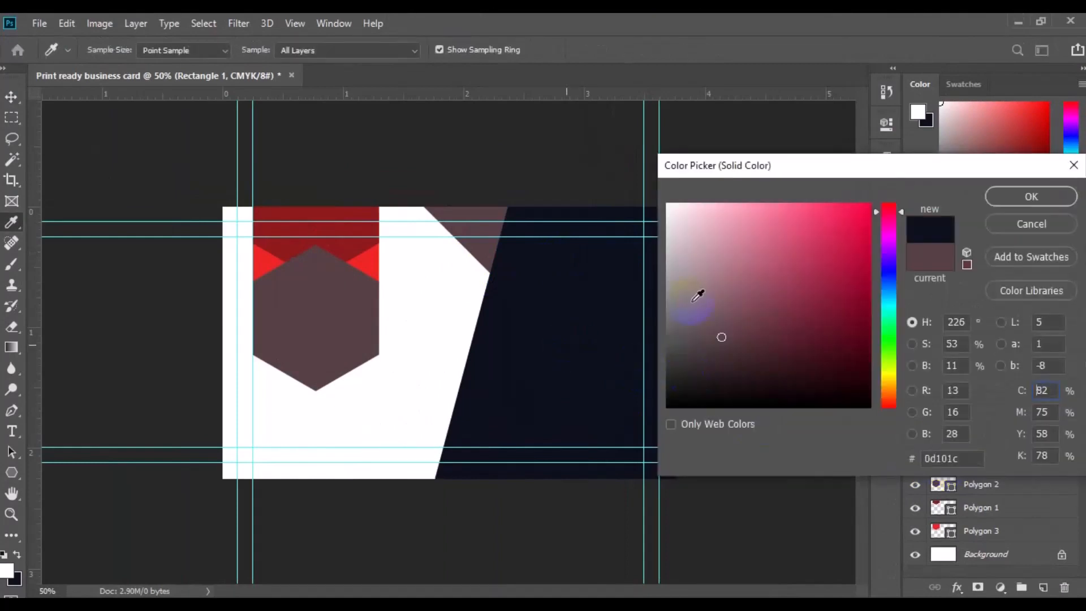
{"action": "left_click", "coordinate": [670, 250]}
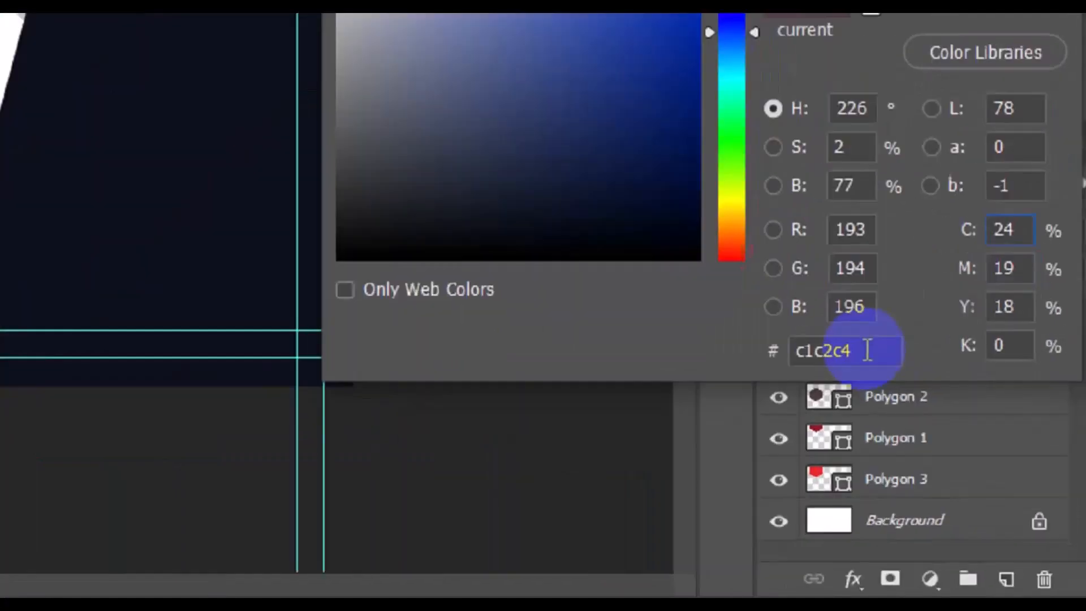
{"action": "left_click_drag", "start_coordinate": [964, 458], "coordinate": [917, 458]}
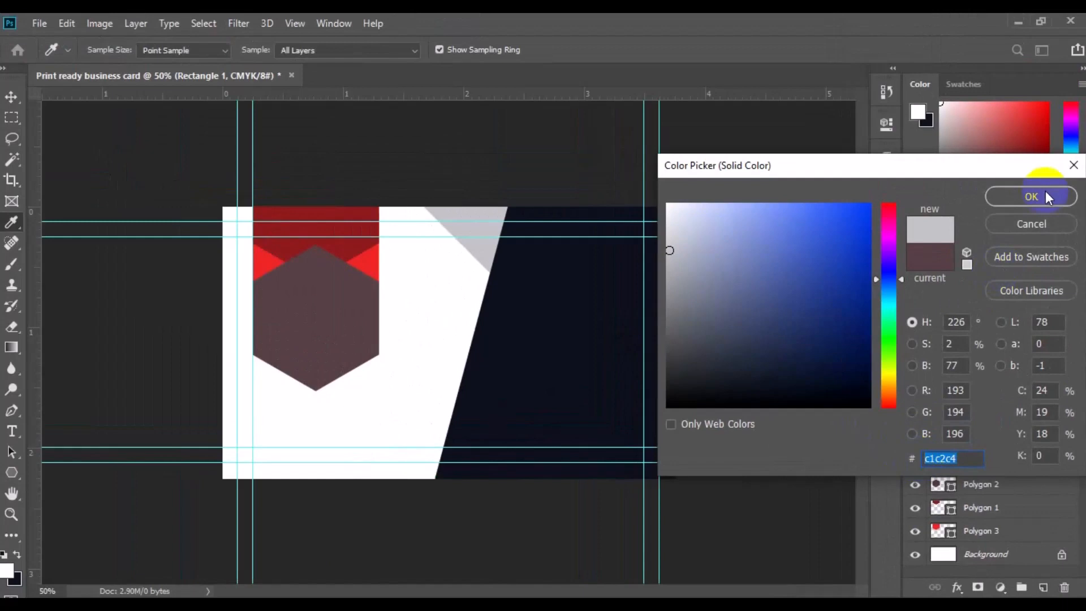
{"action": "left_click", "coordinate": [1045, 194]}
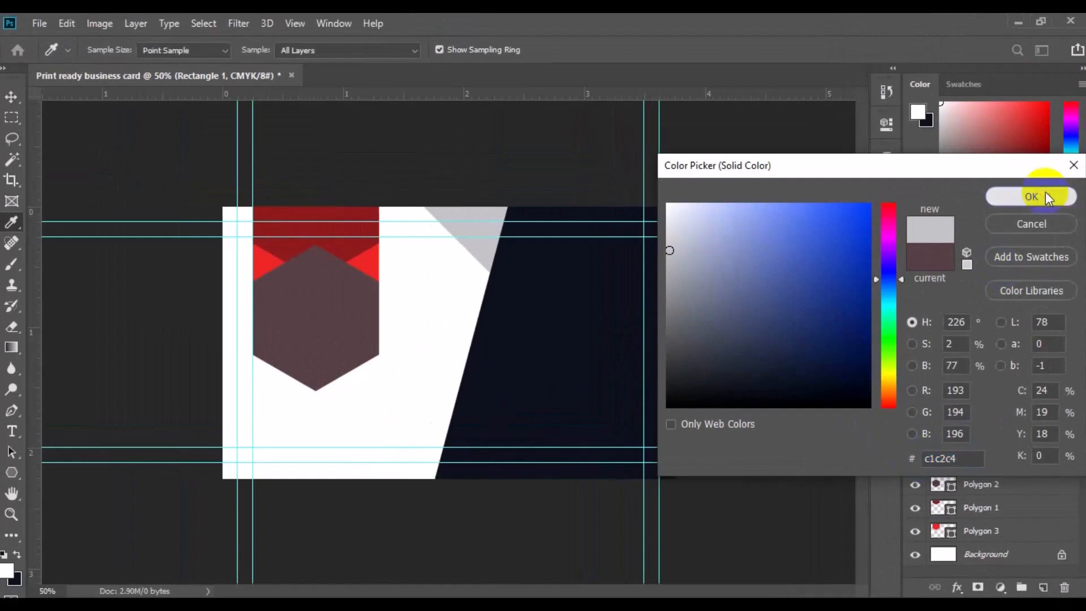
Duplicate the Polygon 2 layer and name the copy "Polygon alt"
{"action": "left_click", "coordinate": [308, 340]}
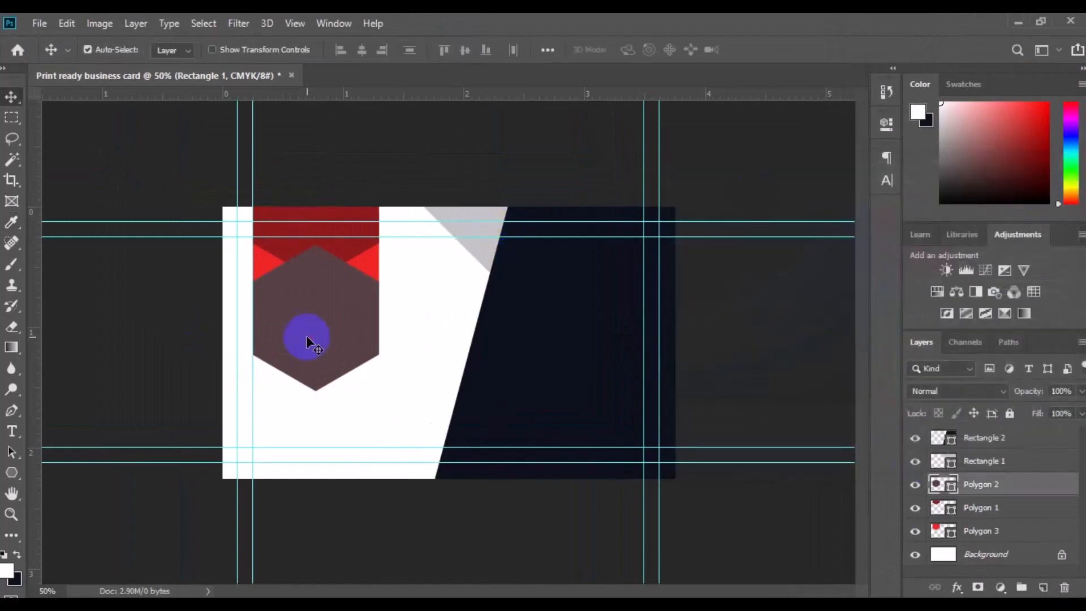
{"action": "right_click", "coordinate": [973, 485]}
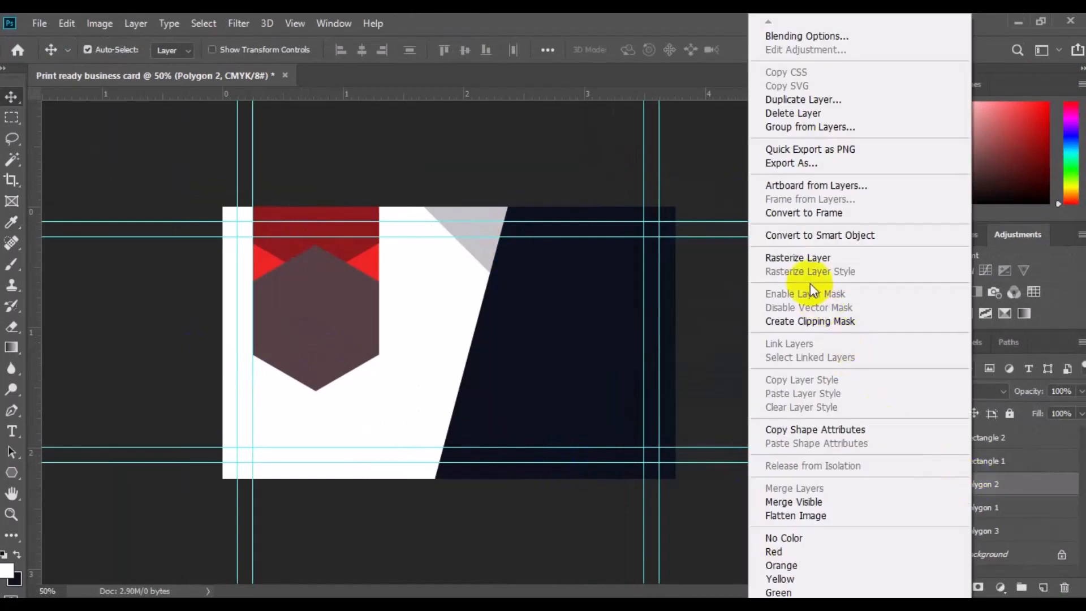
{"action": "left_click", "coordinate": [789, 106]}
{"action": "left_click", "coordinate": [541, 182]}
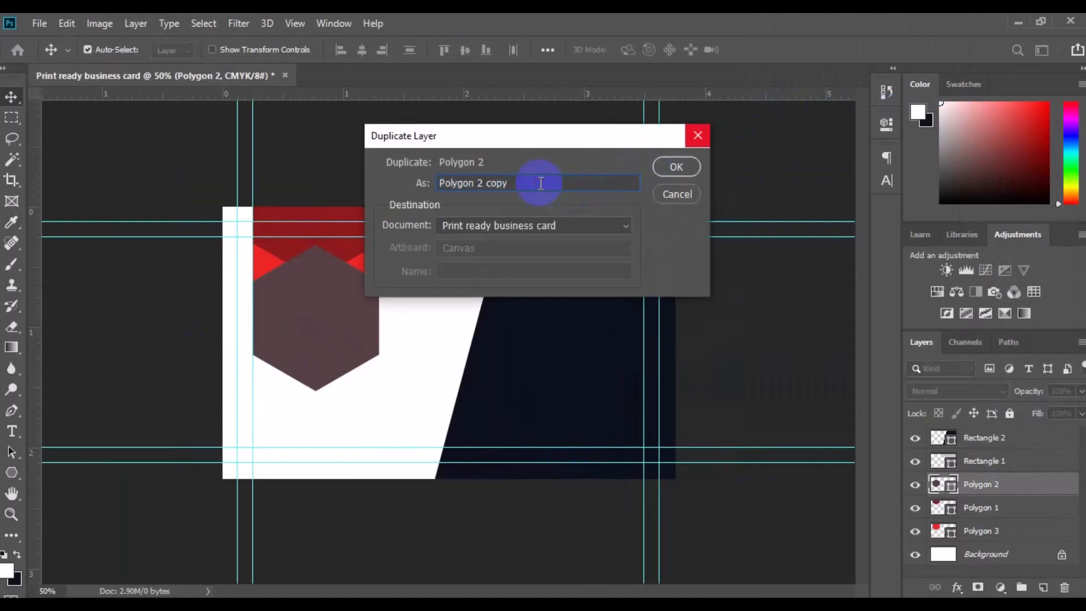
{"action": "type", "text": "alt"}
{"action": "left_click", "coordinate": [676, 168]}
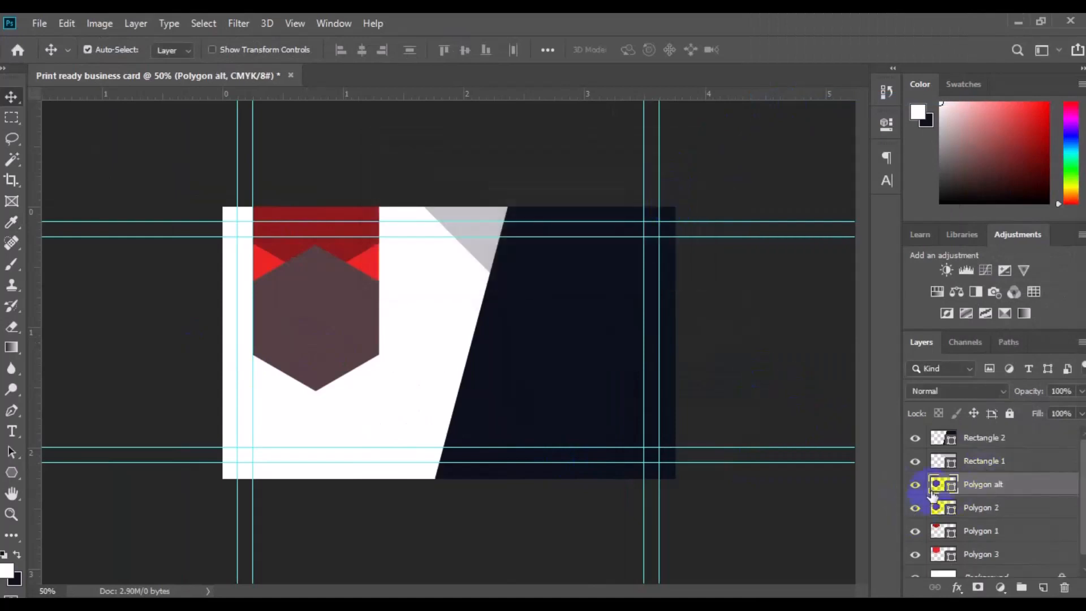
Hide the Polygon alt layer and select Polygon 2
{"action": "left_click", "coordinate": [916, 484]}
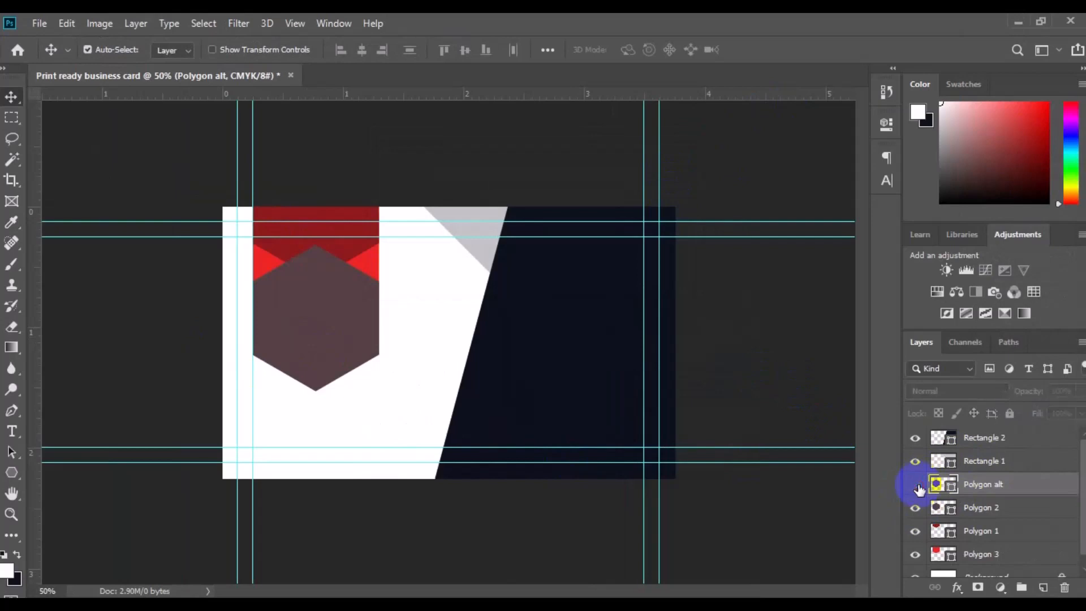
{"action": "left_click", "coordinate": [987, 511]}
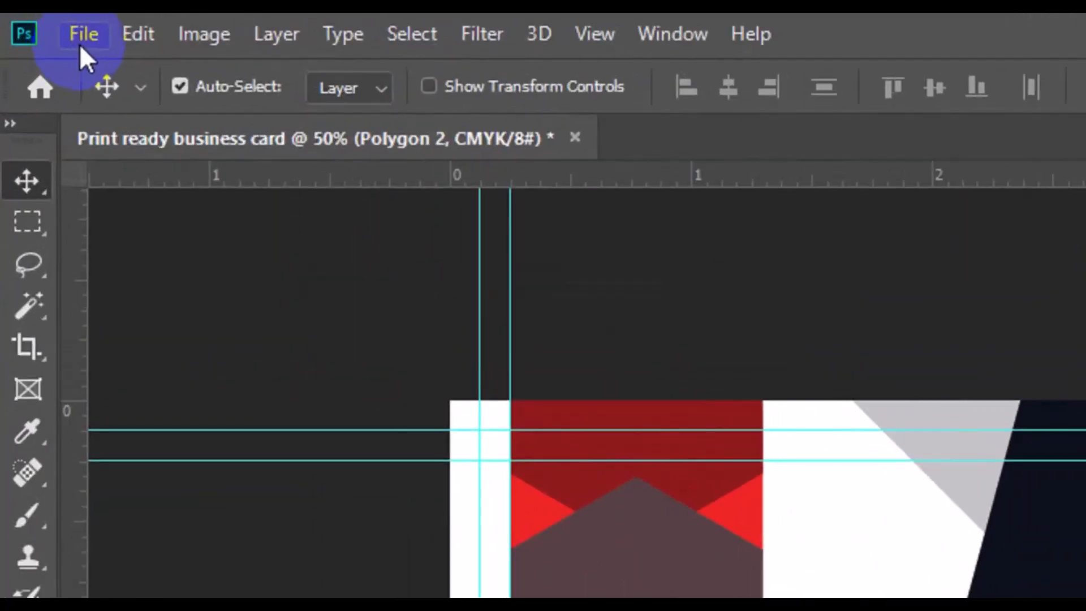
{"action": "left_click", "coordinate": [36, 27]}
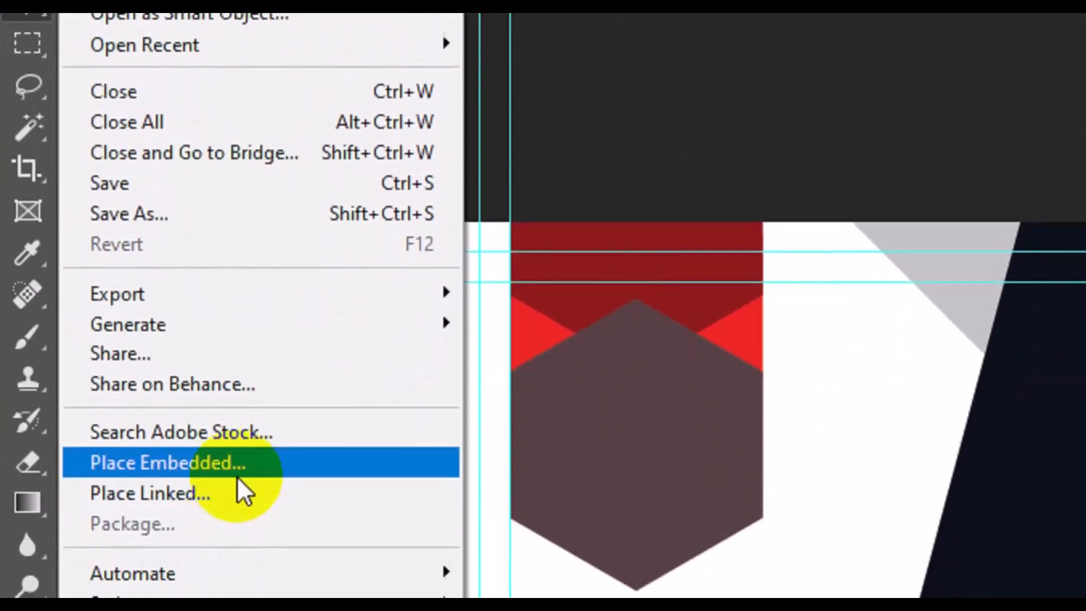
{"action": "left_click", "coordinate": [236, 453]}
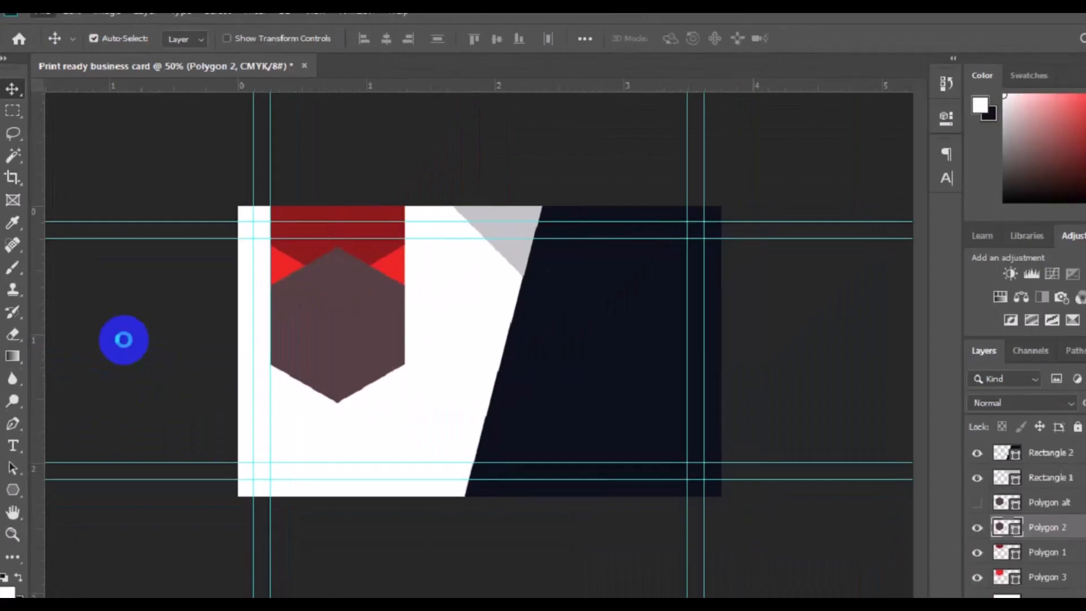
Place the businessman photo above Polygon 2 and scale it down to sit over the hexagon
{"action": "double_click", "coordinate": [255, 287]}
{"action": "left_click", "coordinate": [527, 325]}
{"action": "left_click_drag", "start_coordinate": [531, 124], "coordinate": [531, 127]}
{"action": "left_click", "coordinate": [374, 265]}
{"action": "left_click", "coordinate": [406, 370]}
{"action": "double_click", "coordinate": [479, 371]}
{"action": "left_click", "coordinate": [405, 395]}
{"action": "left_click", "coordinate": [982, 509]}
{"action": "key", "text": "ctrl+t"}
{"action": "left_click_drag", "start_coordinate": [384, 364], "coordinate": [342, 393]}
{"action": "left_click_drag", "start_coordinate": [403, 263], "coordinate": [392, 273]}
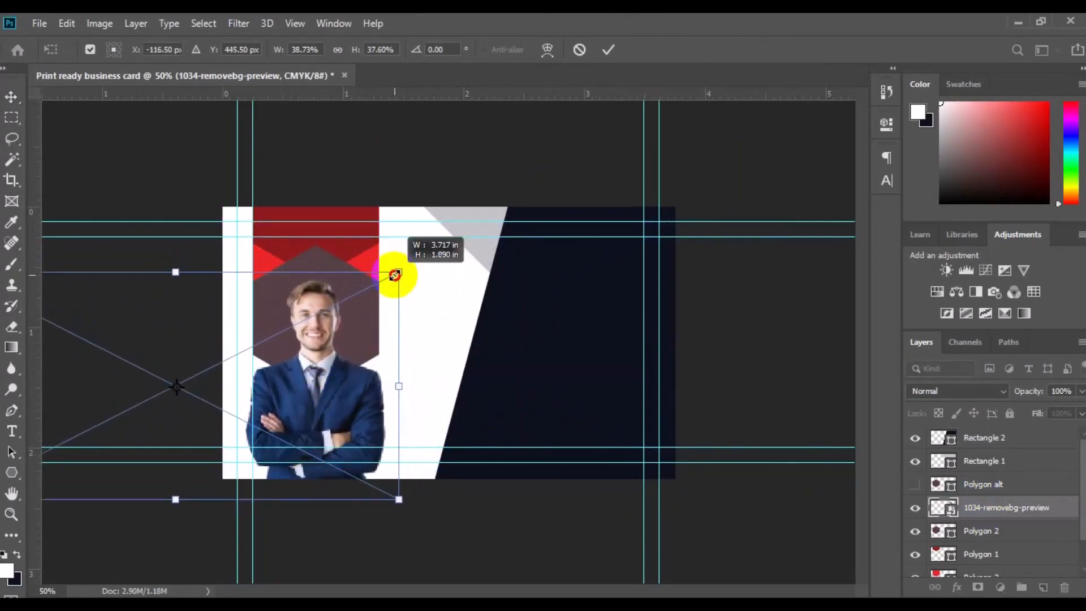
{"action": "key", "text": "Return"}
Copy the photo onto a new pixel layer, delete the original placed photo layer, and nudge the copy upward
{"action": "left_click", "coordinate": [12, 118]}
{"action": "left_click_drag", "start_coordinate": [237, 253], "coordinate": [397, 486]}
{"action": "key", "text": "ctrl+j"}
{"action": "key", "text": "v"}
{"action": "left_click", "coordinate": [996, 531]}
{"action": "key", "text": "Delete"}
{"action": "left_click_drag", "start_coordinate": [305, 414], "coordinate": [308, 390]}
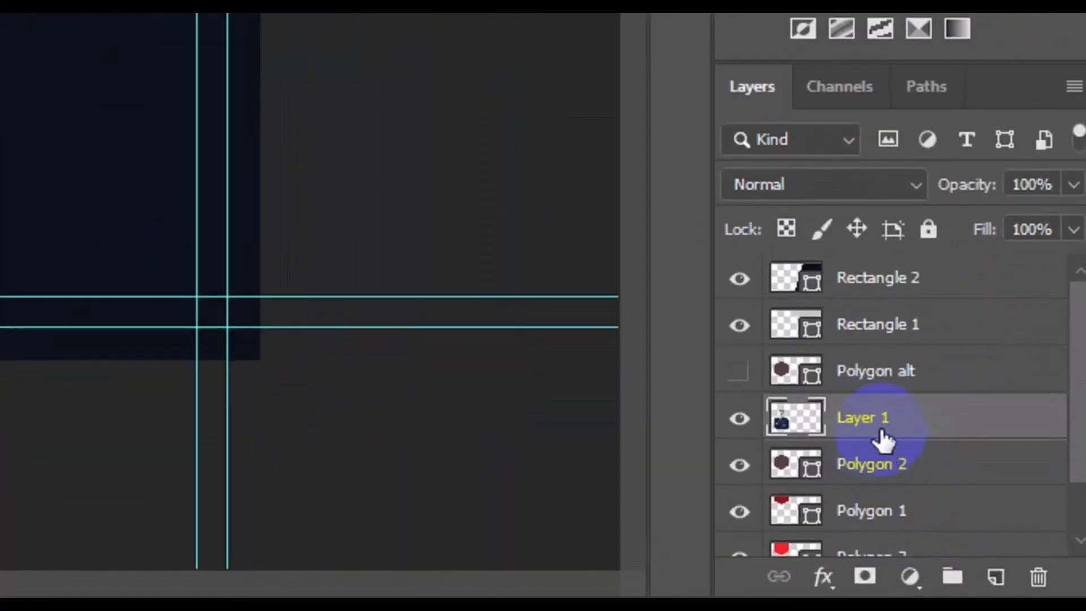
Create a clipping mask so Layer 1 is clipped to the hexagon below it
{"action": "right_click", "coordinate": [881, 436]}
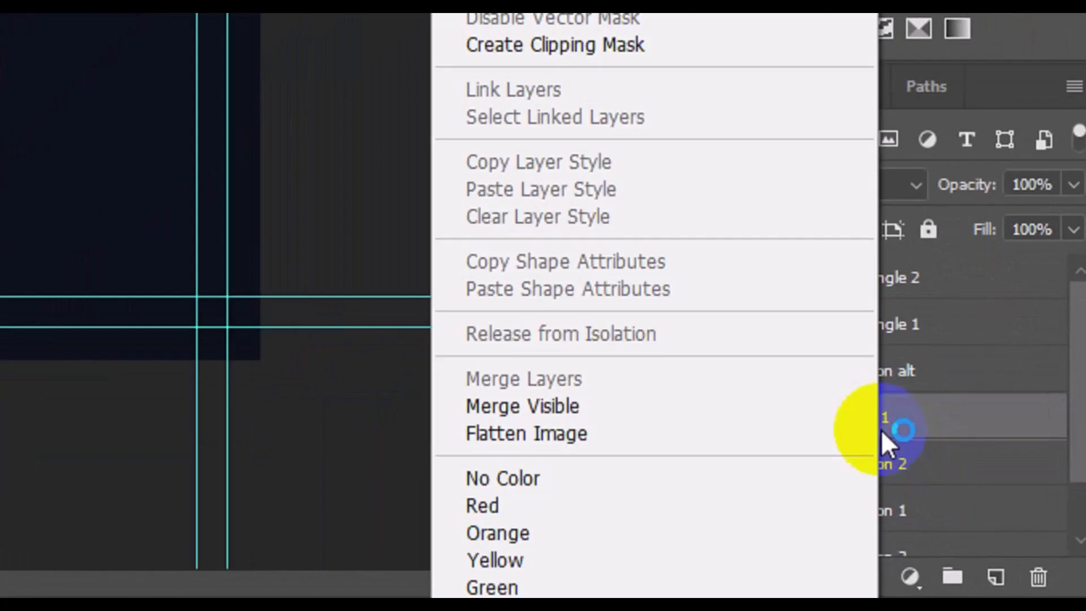
{"action": "left_click", "coordinate": [568, 148]}
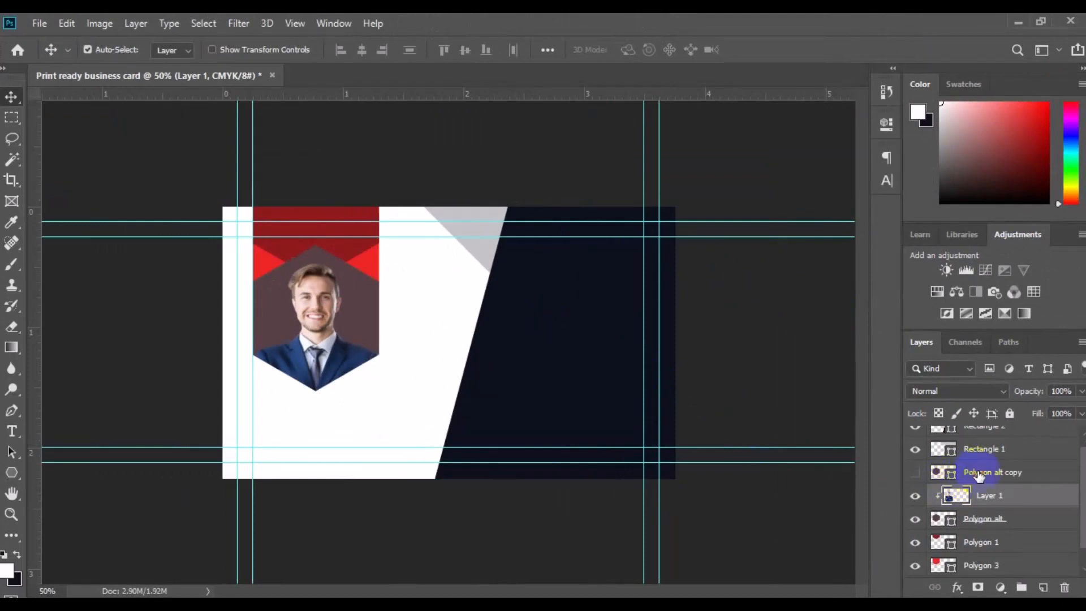
Show the Polygon alt copy layer and apply a reversed dark-to-red Gradient Overlay style at -90° and 131% scale
{"action": "left_click", "coordinate": [944, 473]}
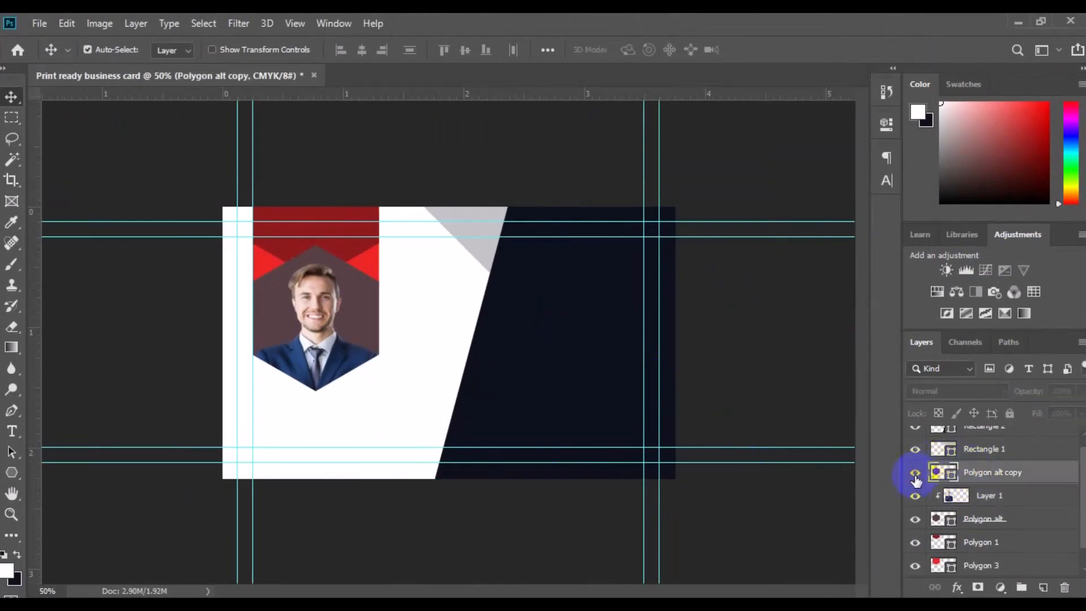
{"action": "left_click", "coordinate": [915, 475]}
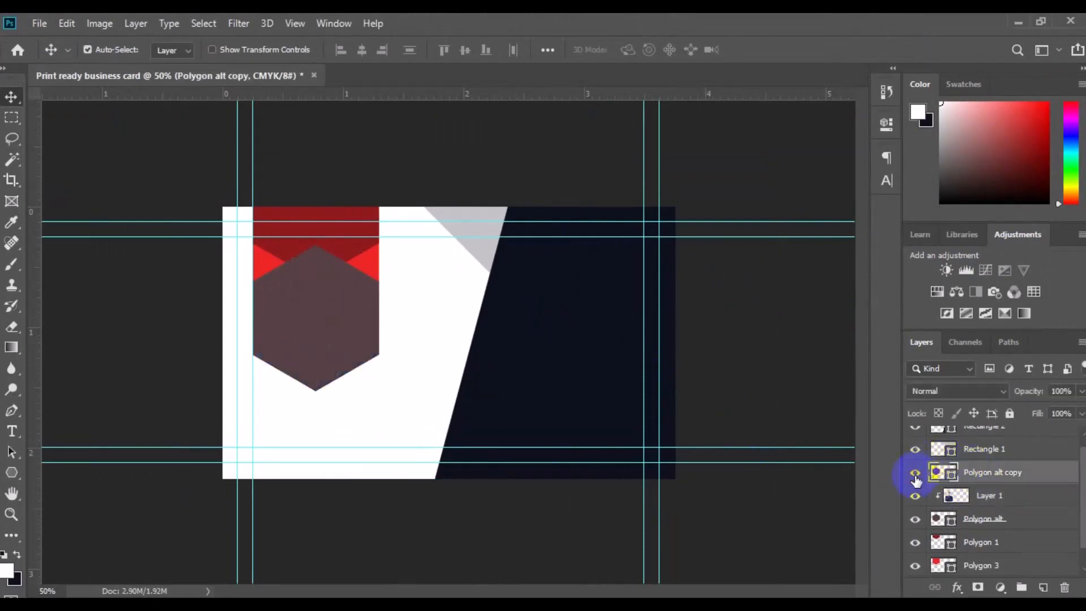
{"action": "right_click", "coordinate": [1006, 476]}
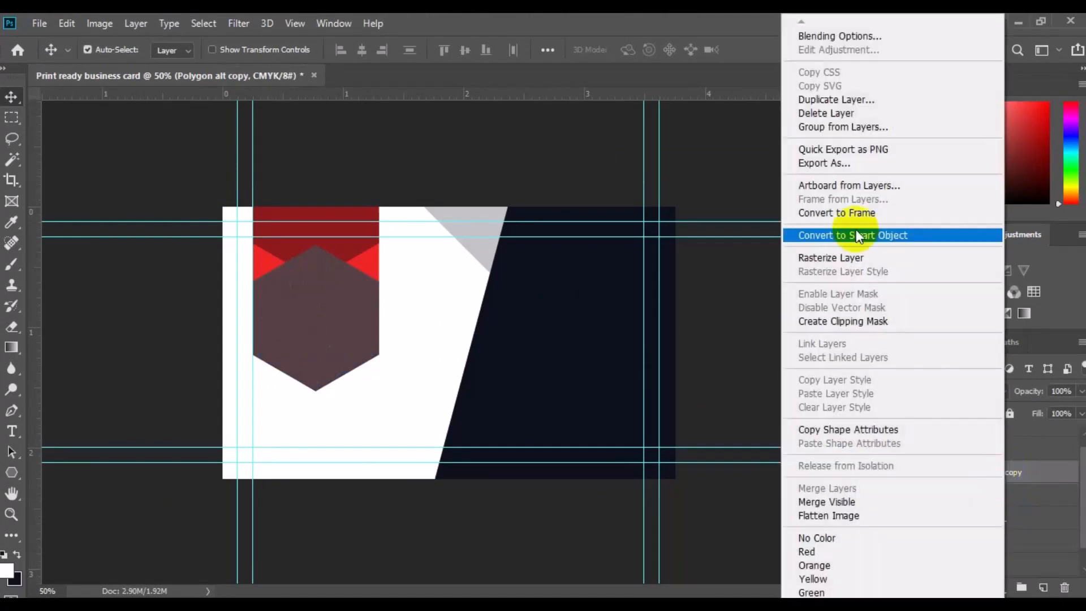
{"action": "left_click", "coordinate": [848, 35]}
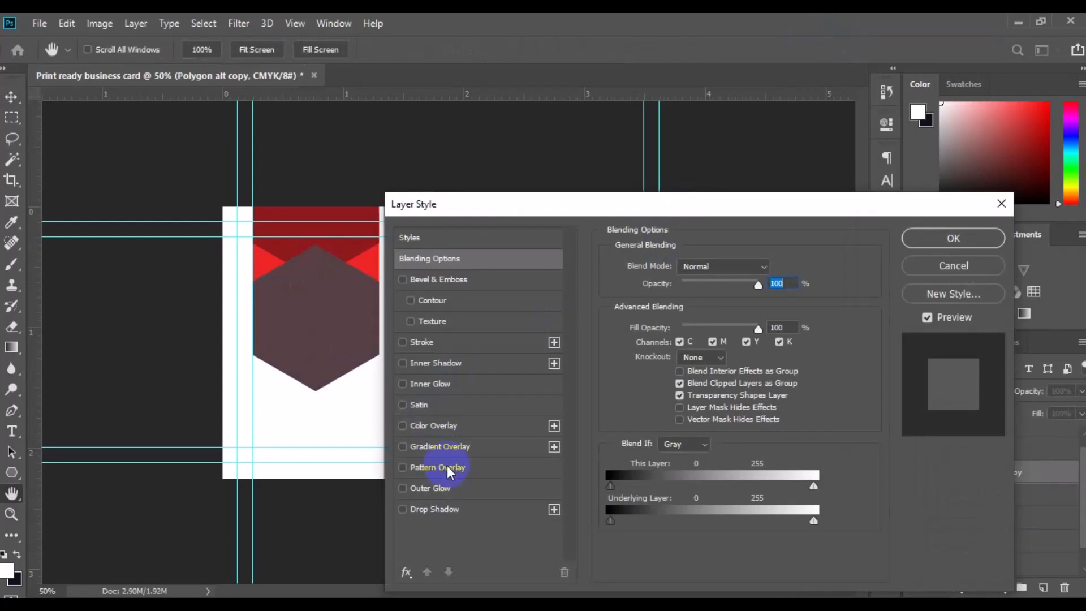
{"action": "left_click", "coordinate": [449, 451]}
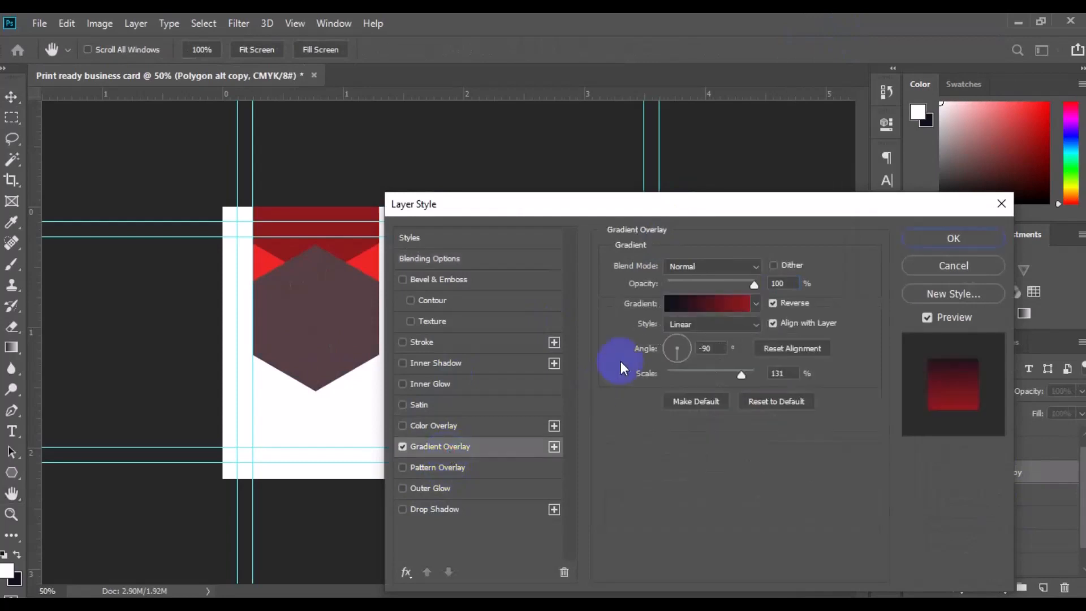
{"action": "left_click", "coordinate": [694, 303]}
{"action": "left_click", "coordinate": [1055, 102]}
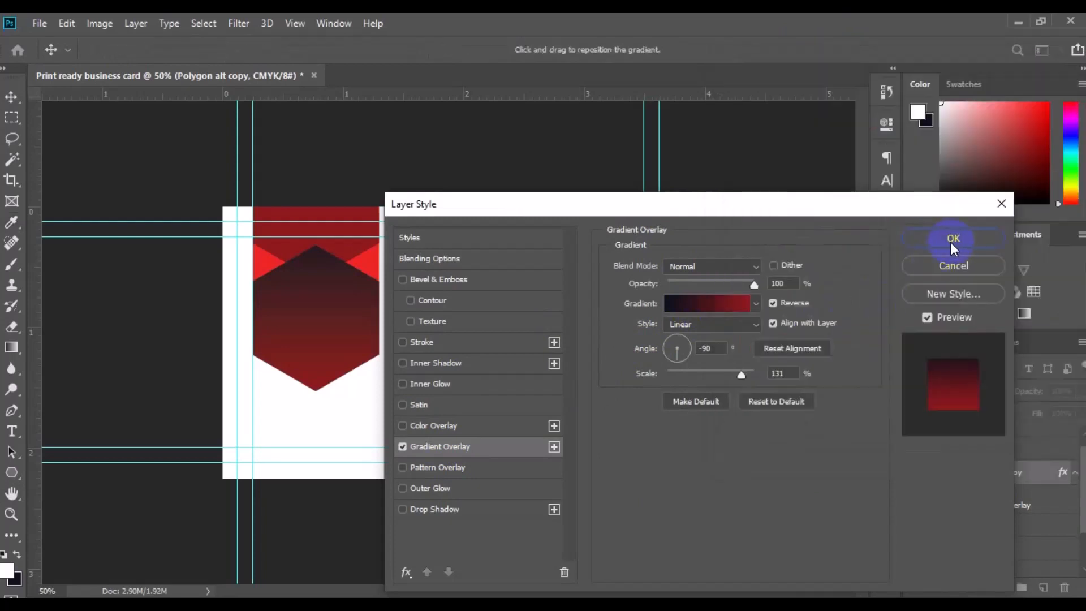
{"action": "left_click", "coordinate": [951, 240]}
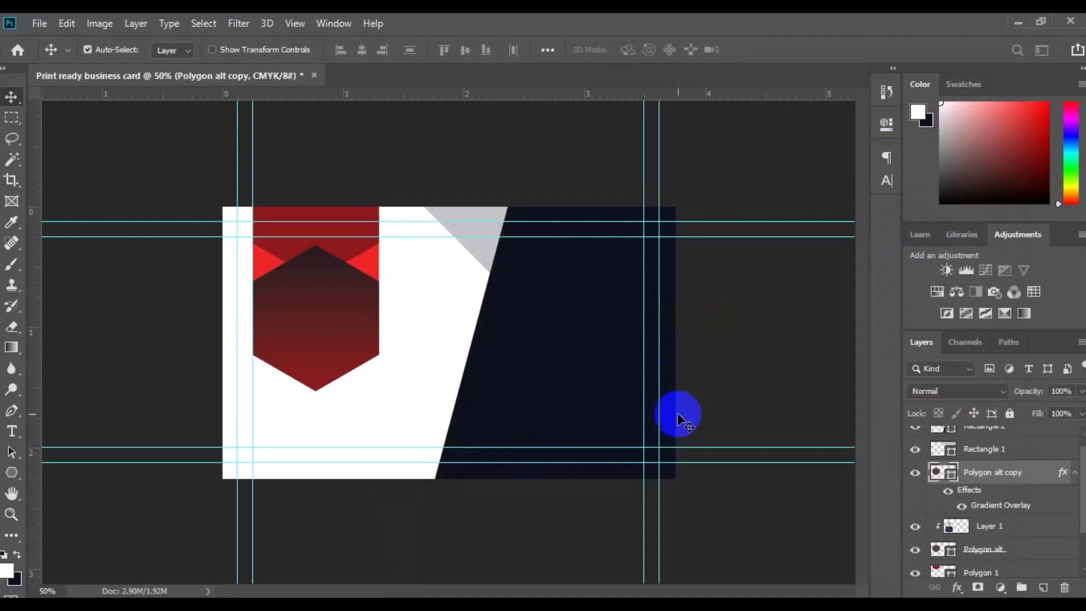
Lower the Polygon alt copy layer's opacity to 35%
{"action": "left_click", "coordinate": [1081, 395]}
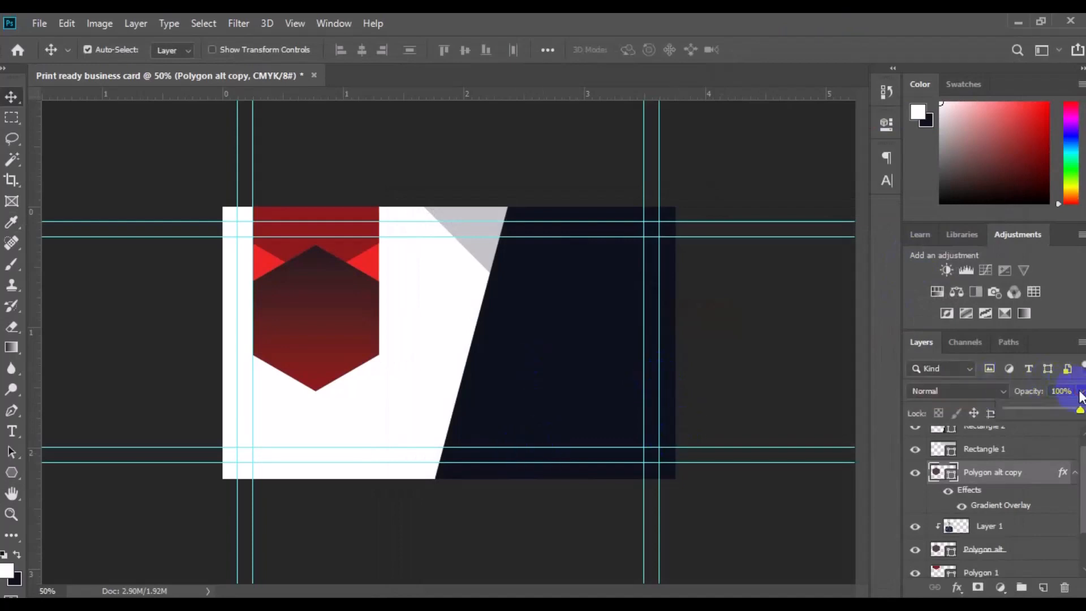
{"action": "left_click", "coordinate": [1038, 407]}
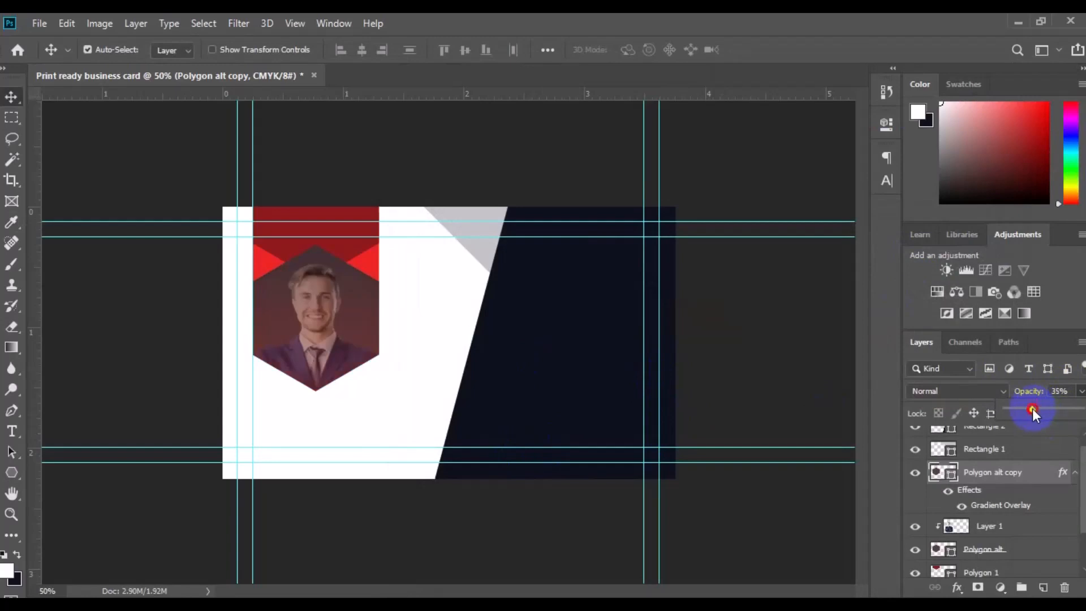
With the Pen Tool in Path mode, trace a closed path around the man's head, shoulders and the hexagon's lower point
{"action": "key", "text": "ctrl+plus"}
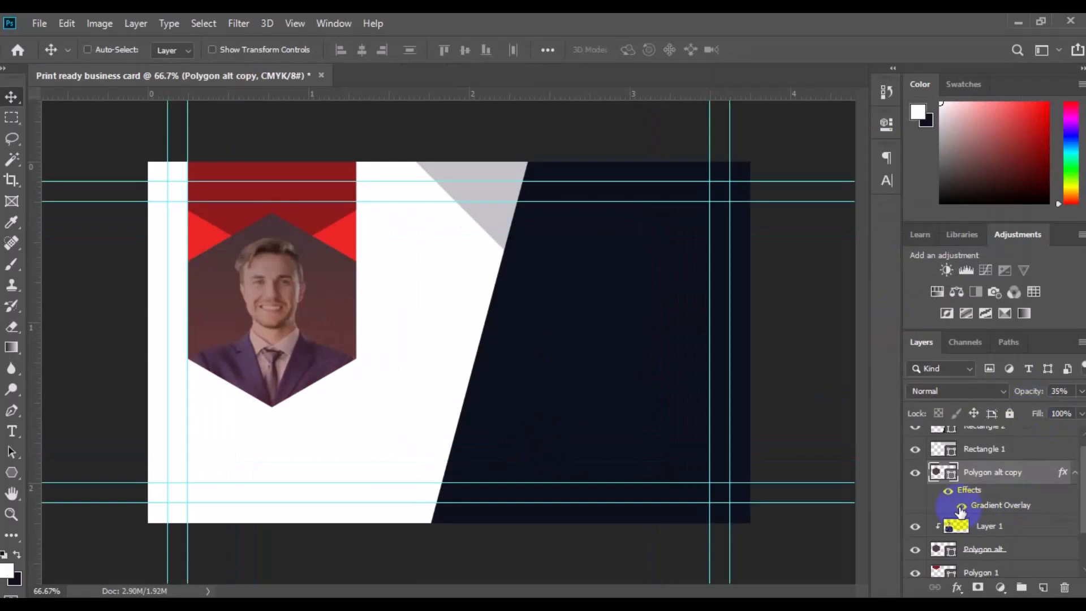
{"action": "key", "text": "ctrl+plus"}
{"action": "left_click_drag", "start_coordinate": [219, 397], "coordinate": [339, 456]}
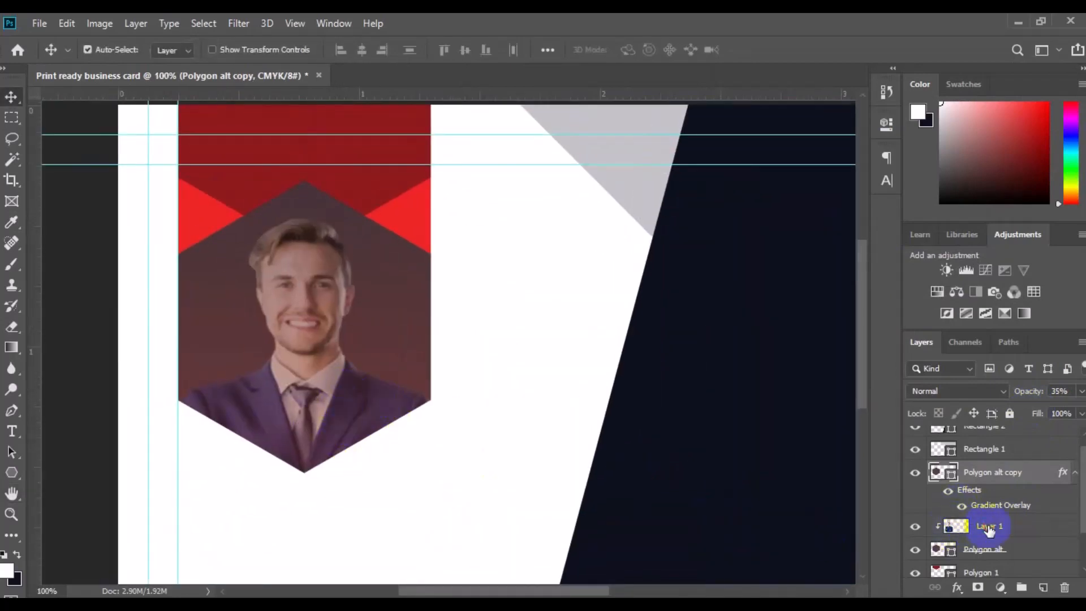
{"action": "left_click", "coordinate": [988, 528]}
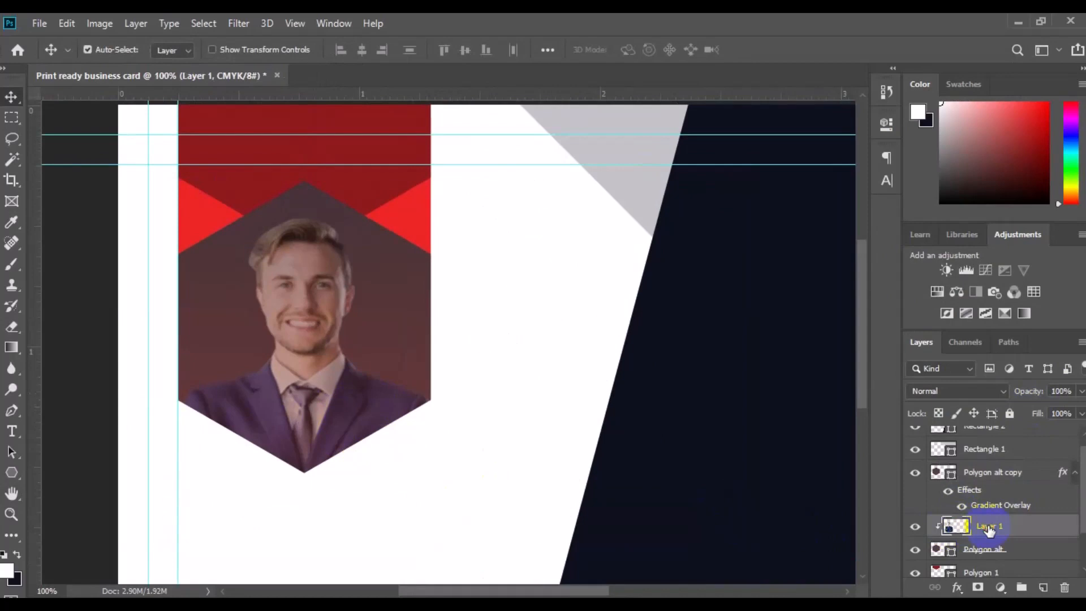
{"action": "left_click", "coordinate": [18, 412]}
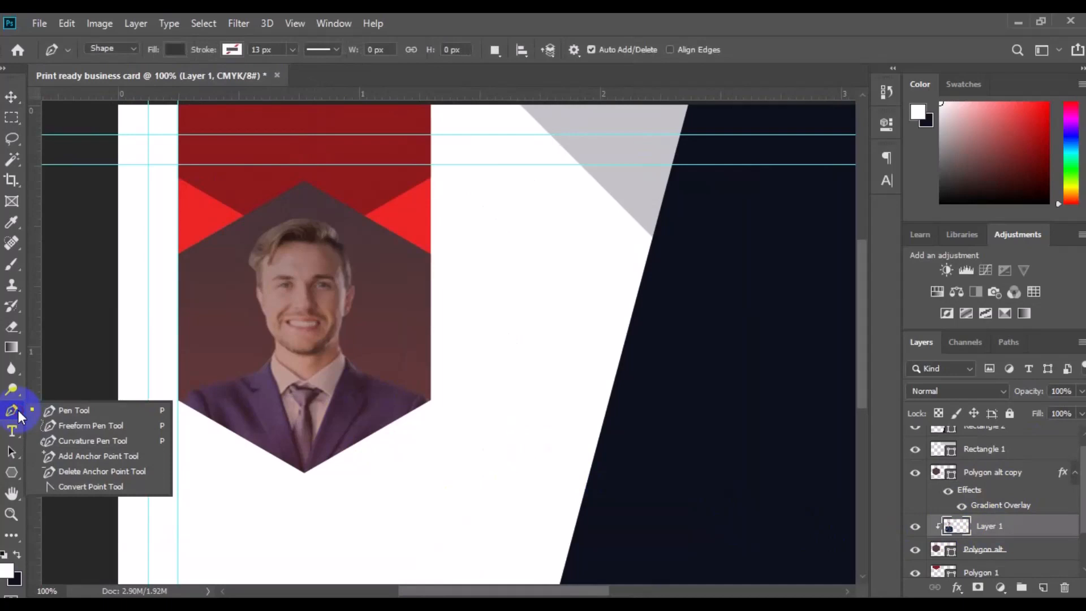
{"action": "left_click", "coordinate": [98, 414]}
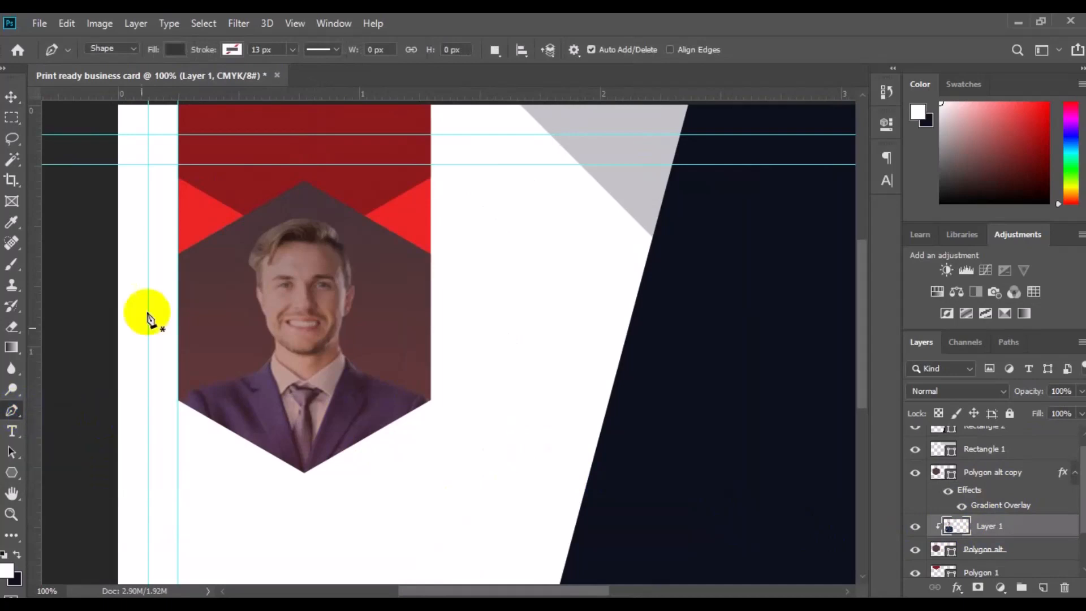
{"action": "left_click", "coordinate": [133, 49]}
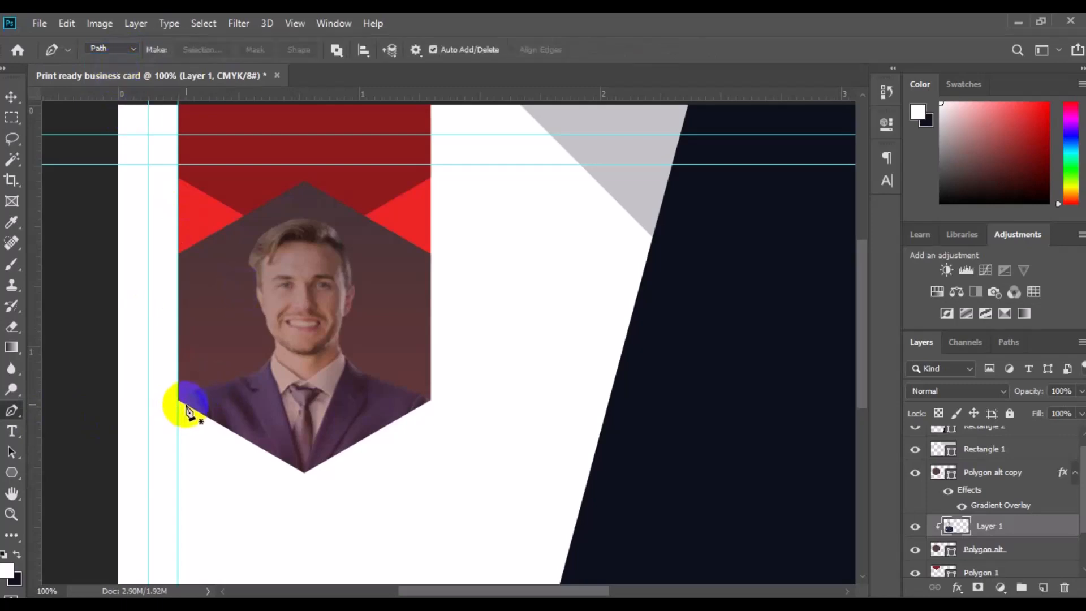
{"action": "left_click", "coordinate": [185, 405]}
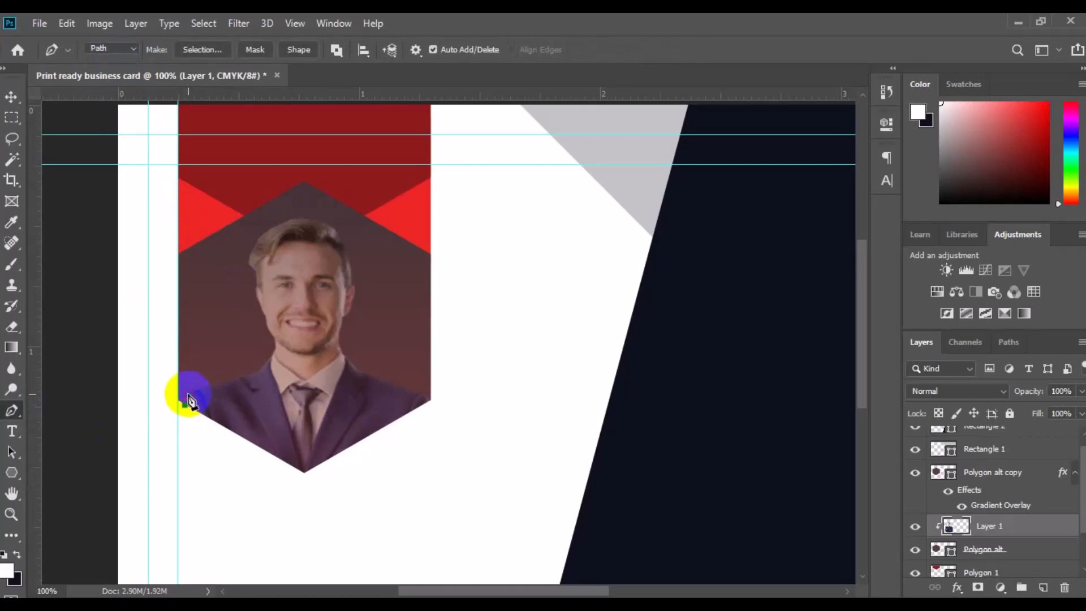
{"action": "left_click", "coordinate": [188, 393]}
{"action": "left_click", "coordinate": [206, 387]}
{"action": "left_click", "coordinate": [235, 377]}
{"action": "left_click", "coordinate": [249, 377]}
{"action": "left_click", "coordinate": [260, 370]}
{"action": "left_click", "coordinate": [270, 350]}
{"action": "left_click", "coordinate": [274, 337]}
{"action": "left_click", "coordinate": [262, 312]}
{"action": "left_click", "coordinate": [255, 286]}
{"action": "left_click", "coordinate": [258, 271]}
{"action": "left_click", "coordinate": [247, 265]}
{"action": "left_click", "coordinate": [340, 239]}
{"action": "left_click", "coordinate": [351, 282]}
{"action": "left_click", "coordinate": [351, 297]}
{"action": "left_click", "coordinate": [344, 320]}
{"action": "left_click", "coordinate": [323, 339]}
{"action": "left_click", "coordinate": [342, 336]}
{"action": "left_click", "coordinate": [342, 351]}
{"action": "left_click", "coordinate": [349, 366]}
{"action": "left_click", "coordinate": [356, 368]}
{"action": "left_click", "coordinate": [372, 379]}
{"action": "left_click", "coordinate": [411, 390]}
{"action": "left_click", "coordinate": [429, 398]}
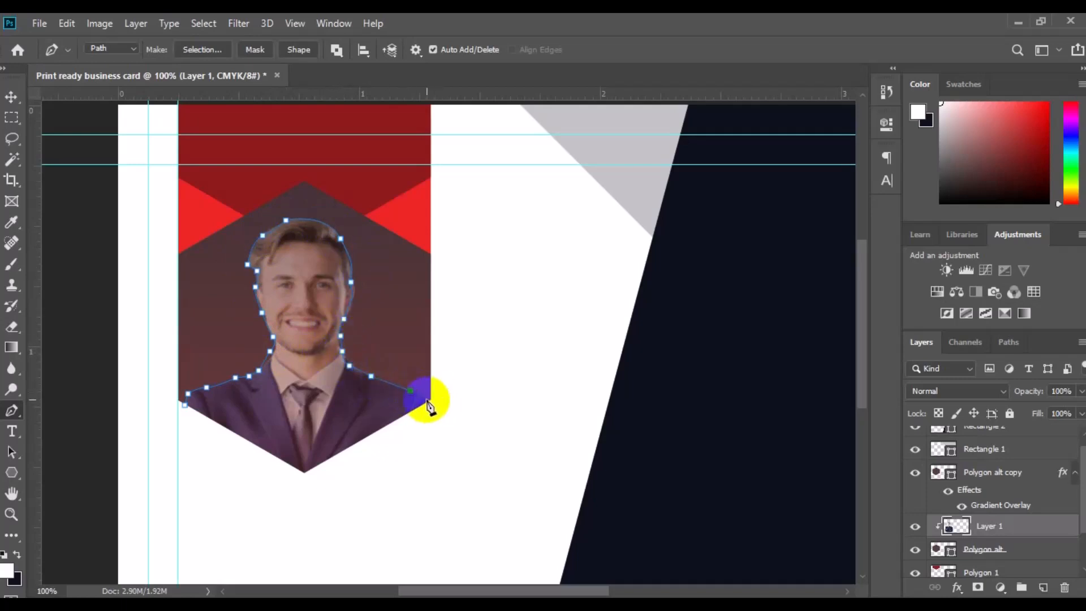
{"action": "left_click", "coordinate": [305, 474]}
{"action": "left_click", "coordinate": [185, 405]}
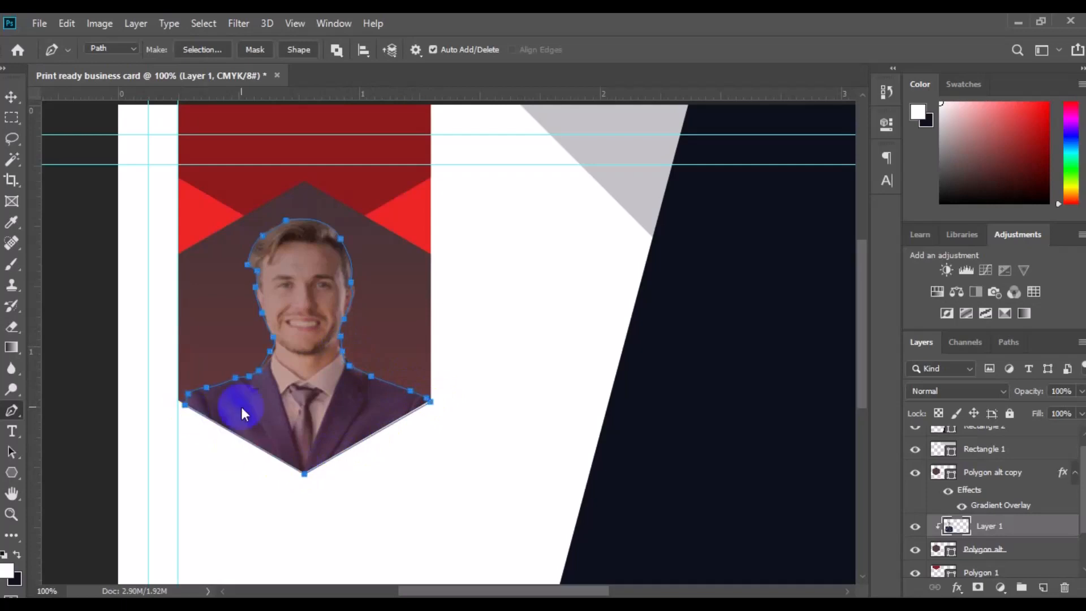
Turn the traced path into a selection with 0 feather, copy the figure onto a new layer, and deselect
{"action": "right_click", "coordinate": [241, 406]}
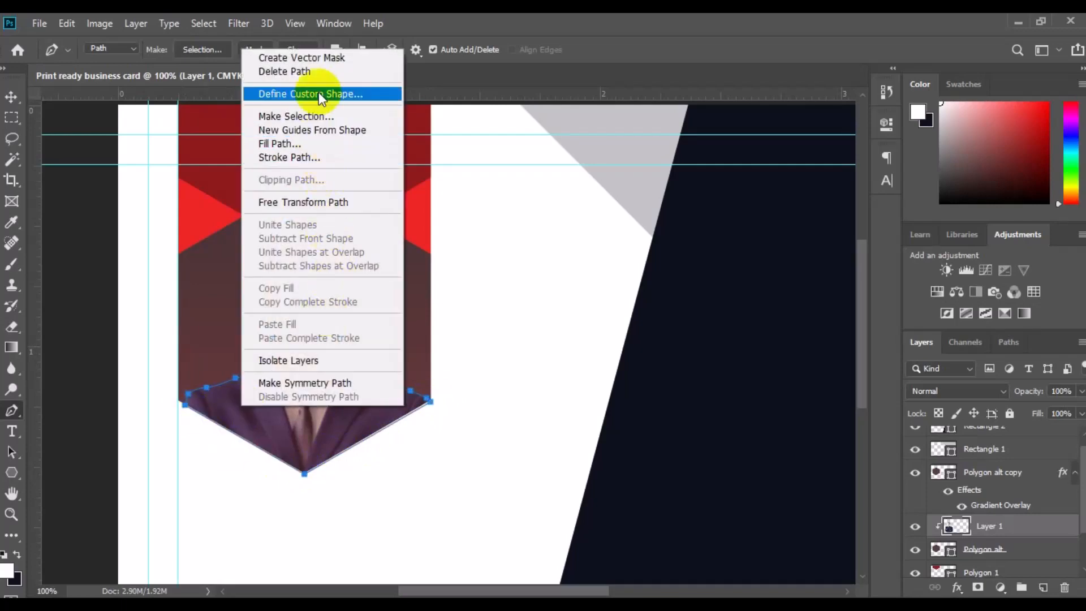
{"action": "left_click", "coordinate": [314, 120]}
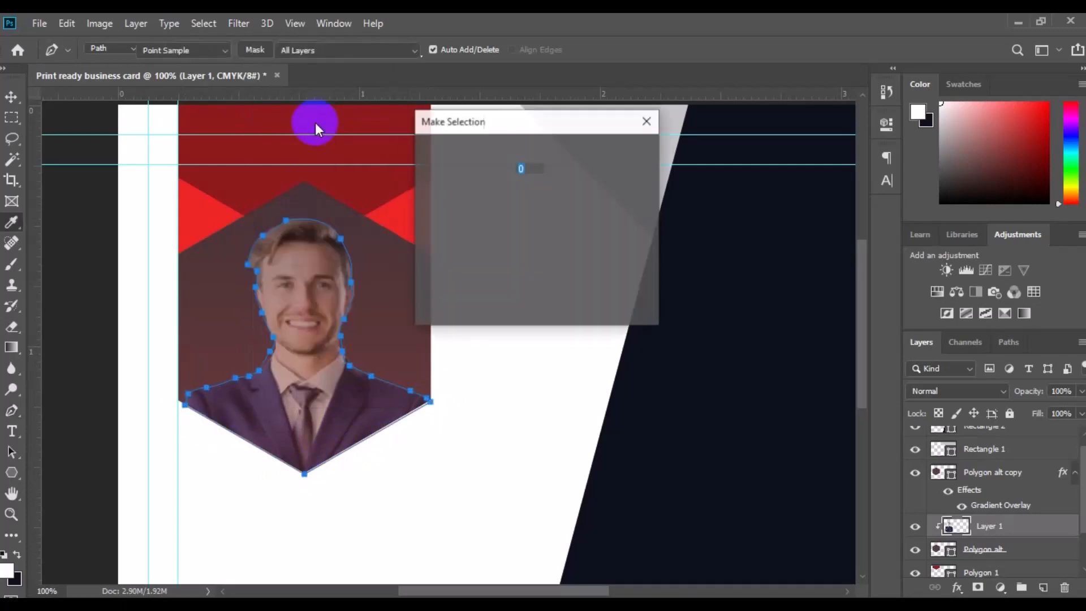
{"action": "left_click", "coordinate": [623, 155]}
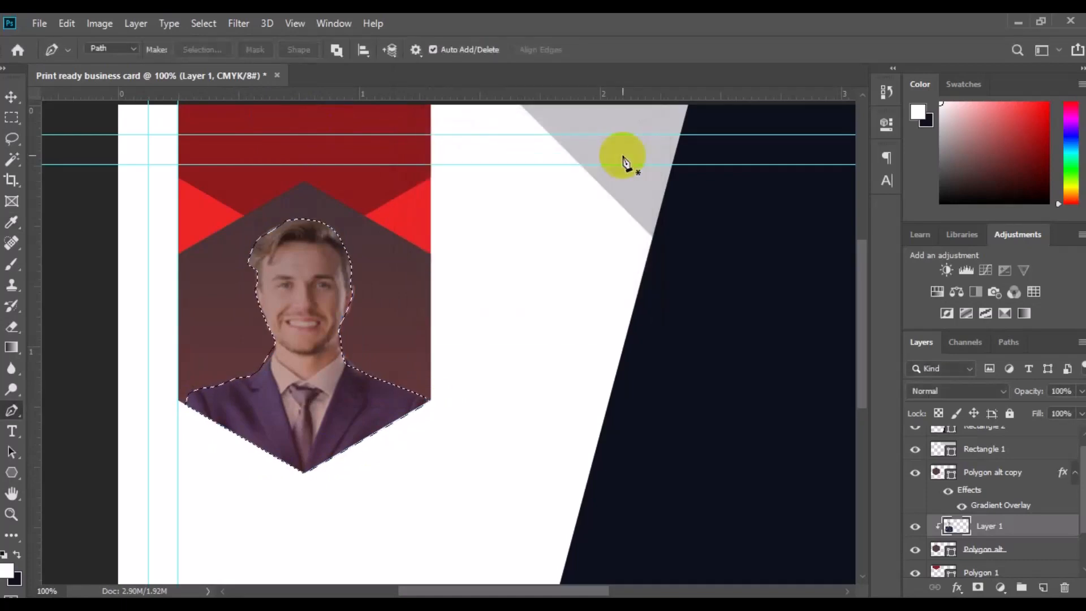
{"action": "key", "text": "ctrl+shift+alt+n"}
{"action": "key", "text": "ctrl+d"}
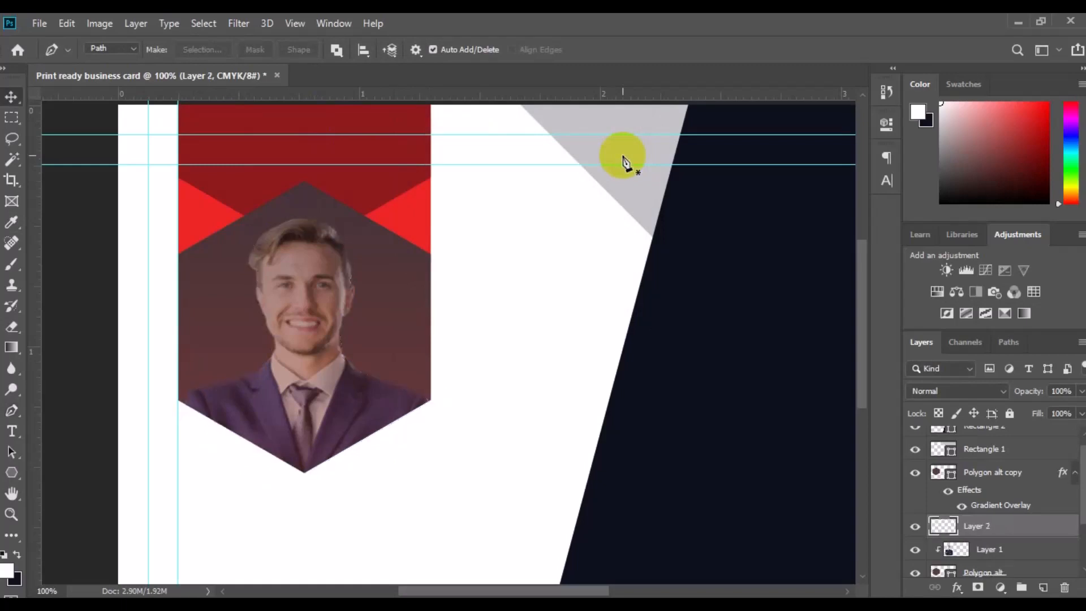
Move Layer 2 above Polygon alt copy and restore Polygon alt copy's opacity to 100%
{"action": "key", "text": "v"}
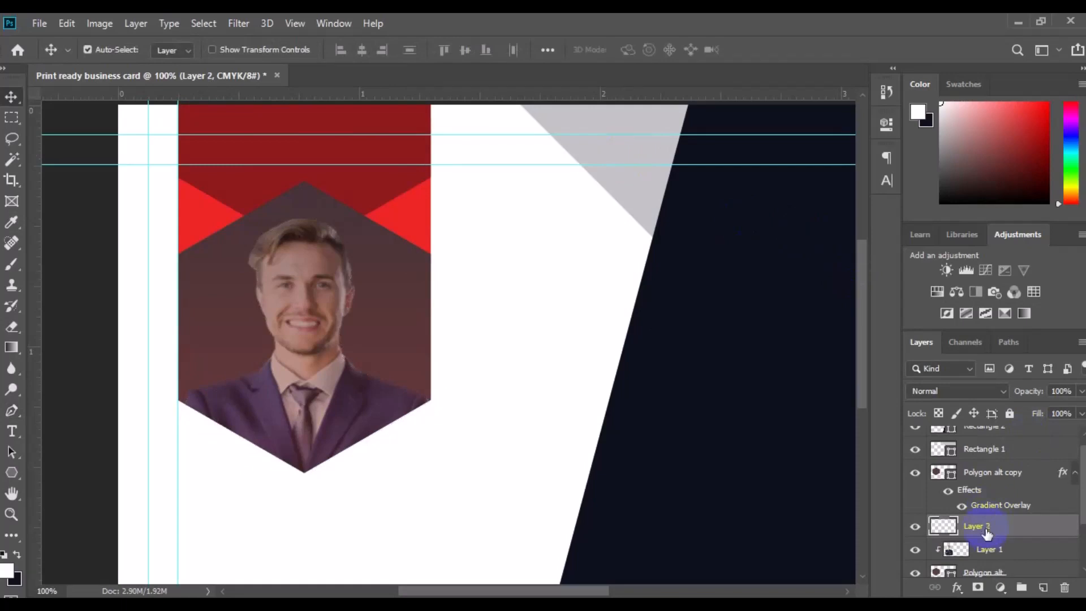
{"action": "left_click_drag", "start_coordinate": [987, 532], "coordinate": [995, 471]}
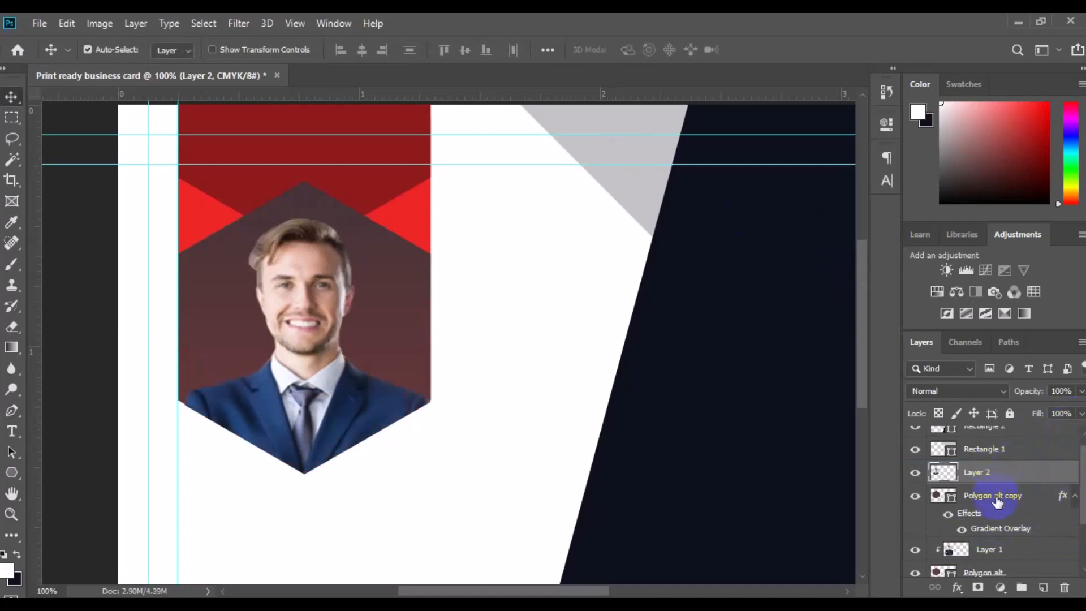
{"action": "left_click", "coordinate": [998, 501]}
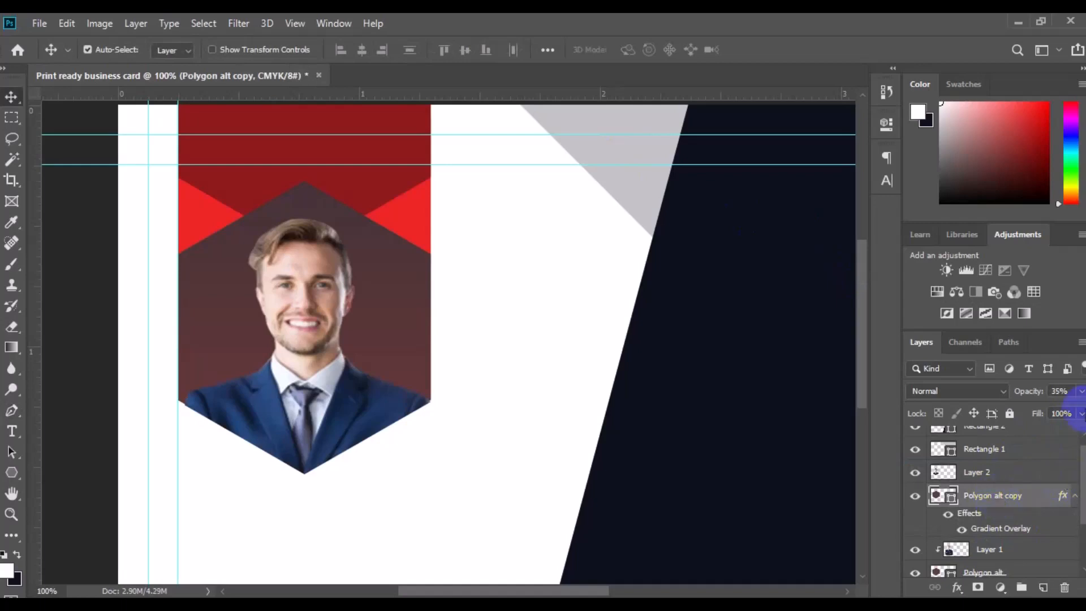
{"action": "left_click", "coordinate": [1081, 393]}
{"action": "left_click_drag", "start_coordinate": [1033, 414], "coordinate": [1081, 410]}
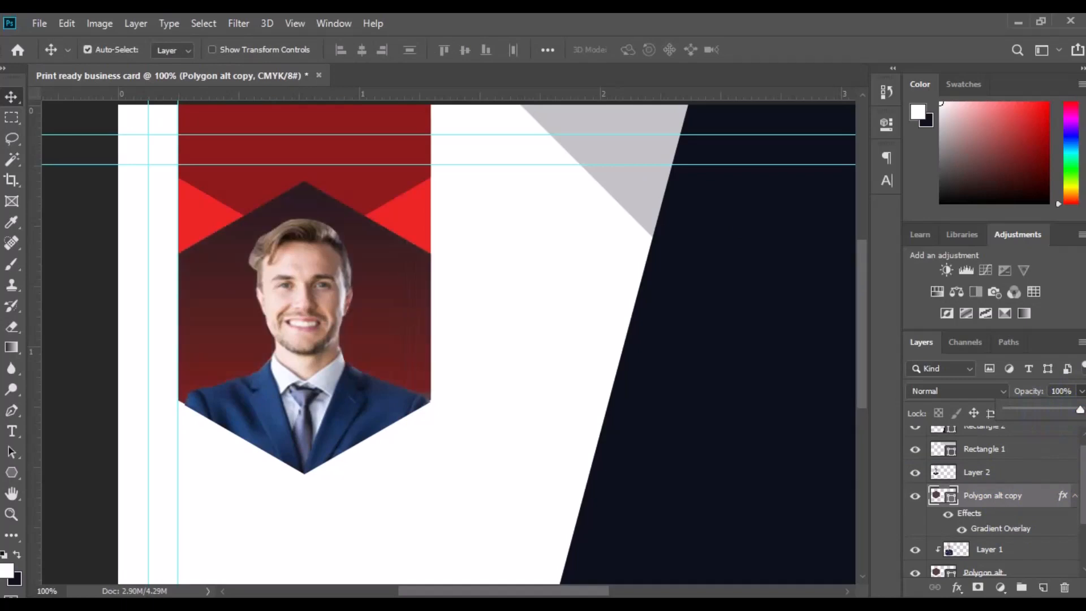
Select the red triangle layer Polygon 3 and duplicate it
{"action": "key", "text": "ctrl+minus"}
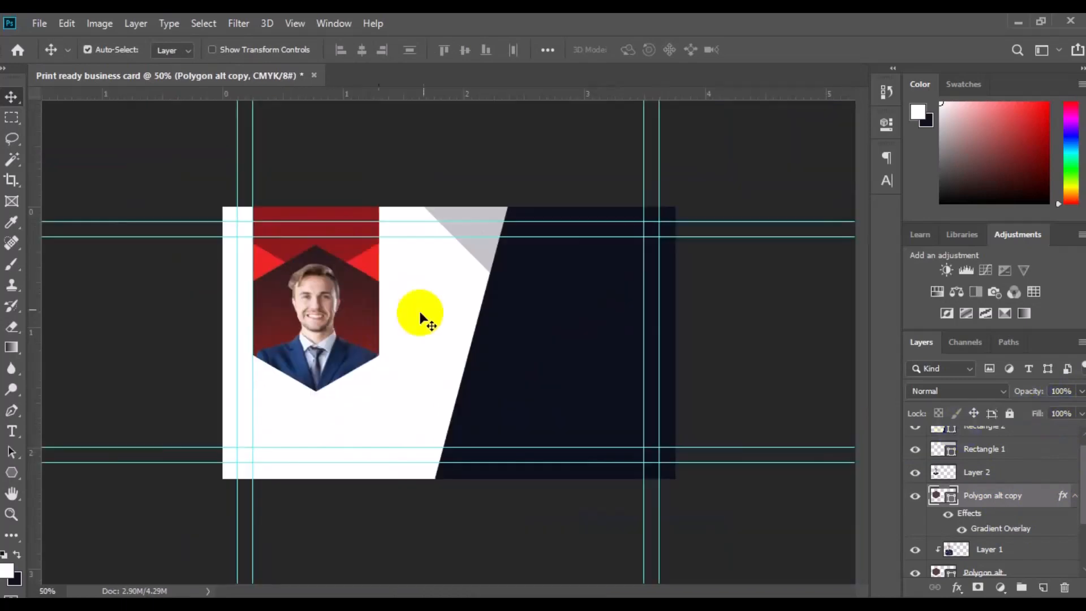
{"action": "left_click", "coordinate": [368, 258]}
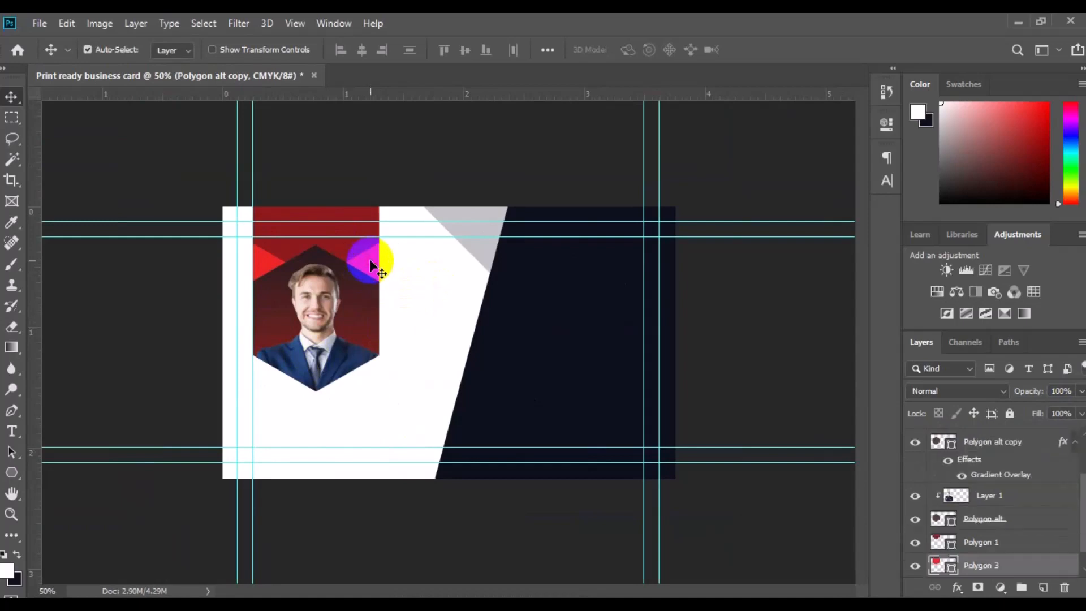
{"action": "right_click", "coordinate": [979, 563]}
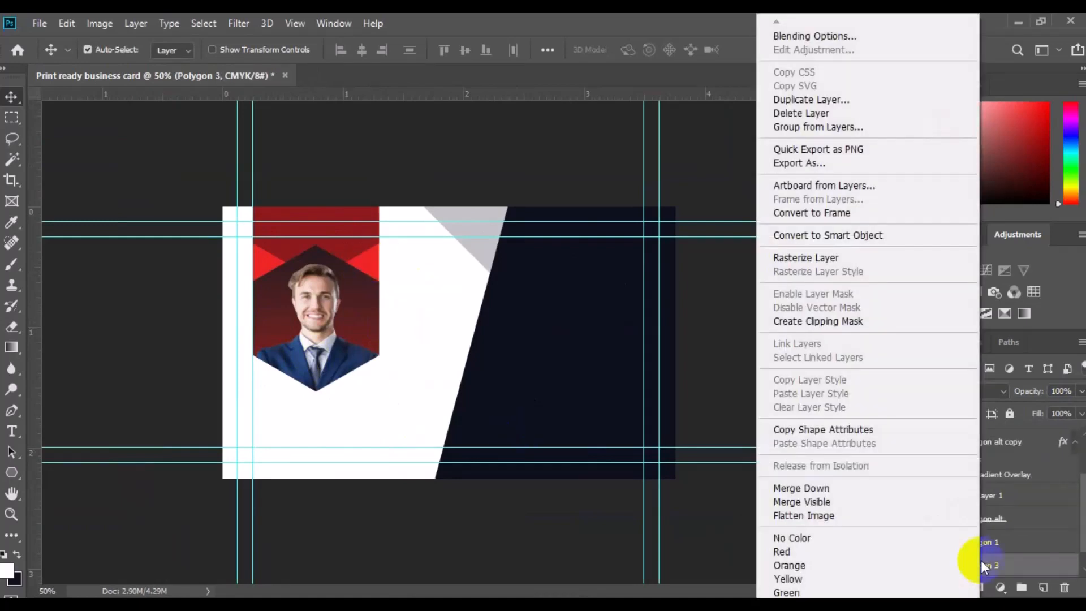
{"action": "left_click", "coordinate": [806, 99]}
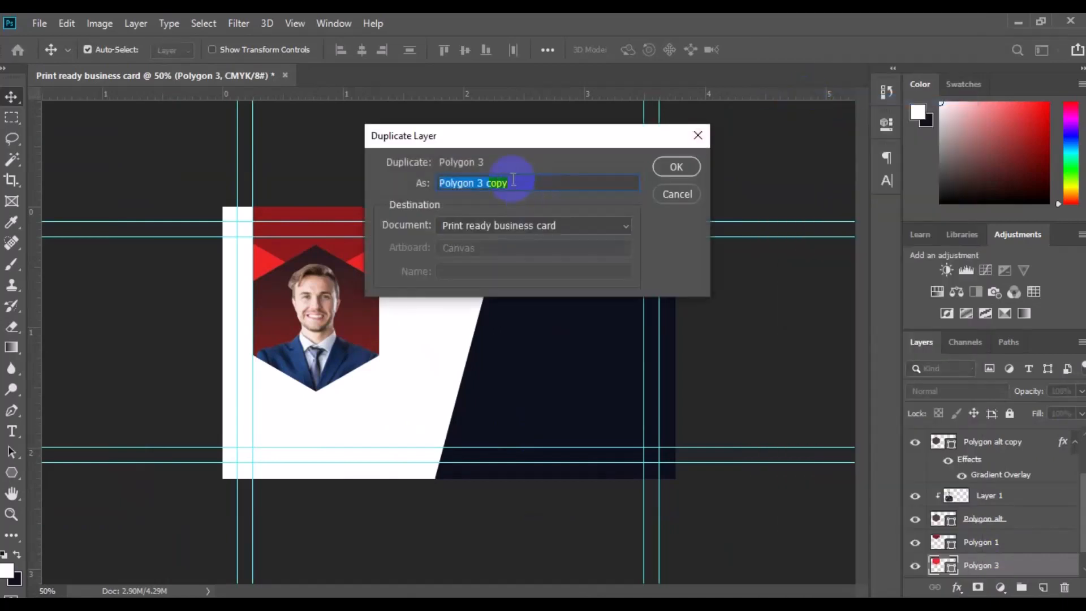
{"action": "left_click", "coordinate": [513, 180]}
{"action": "left_click", "coordinate": [678, 168]}
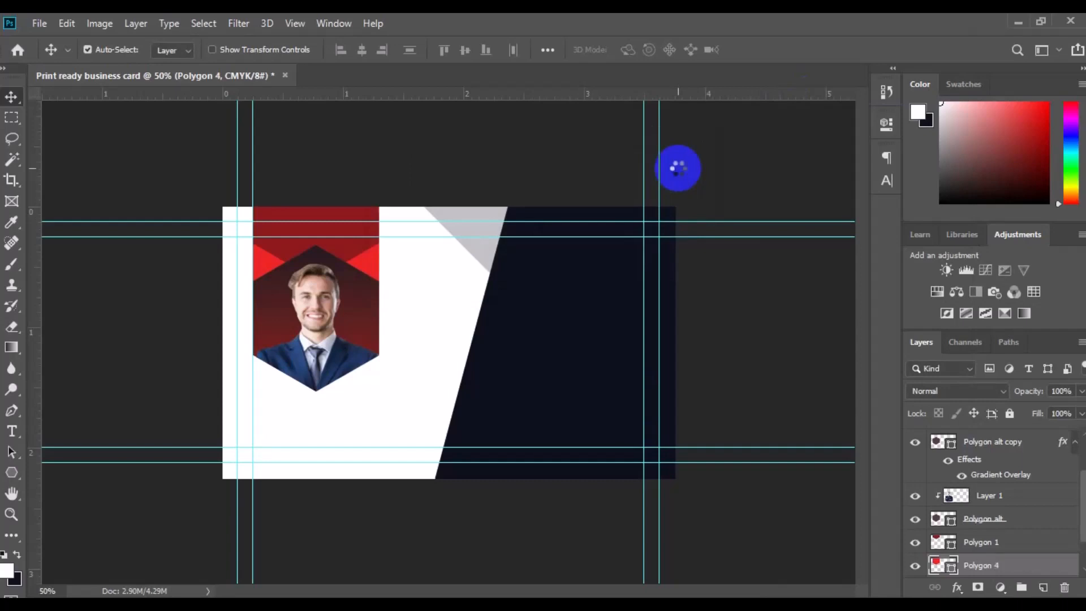
Shift the duplicated red hexagon slightly so a thin red edge shows beneath the portrait
{"action": "key", "text": "ctrl+t"}
{"action": "left_click_drag", "start_coordinate": [323, 357], "coordinate": [320, 358]}
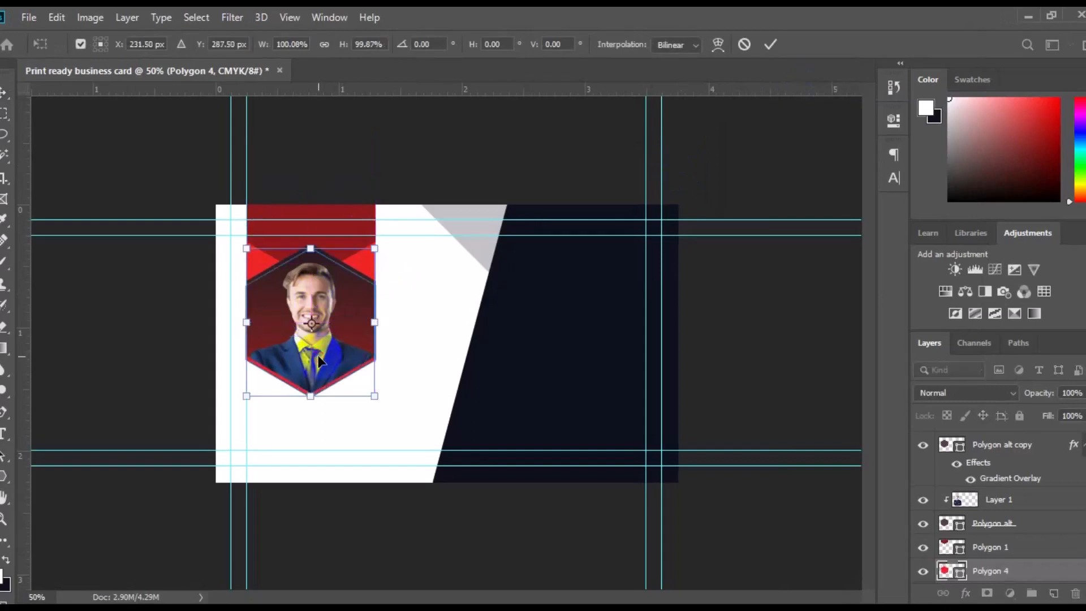
{"action": "left_click", "coordinate": [792, 505]}
{"action": "scroll", "coordinate": [1043, 565], "scroll_direction": "down", "scroll_amount": 1}
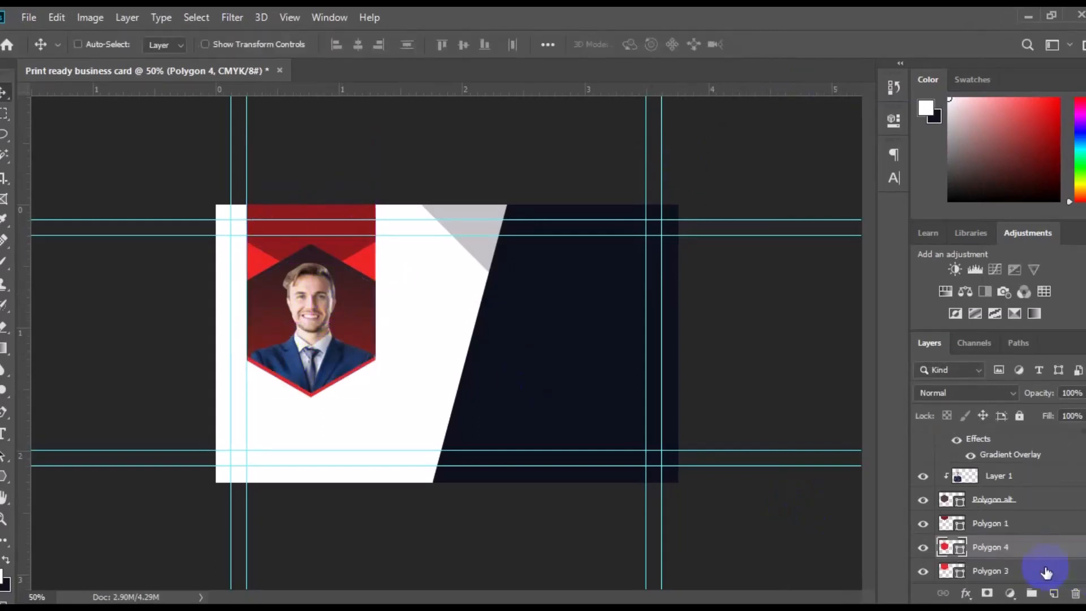
{"action": "left_click", "coordinate": [1047, 572], "text": "shift"}
{"action": "left_click", "coordinate": [1006, 548]}
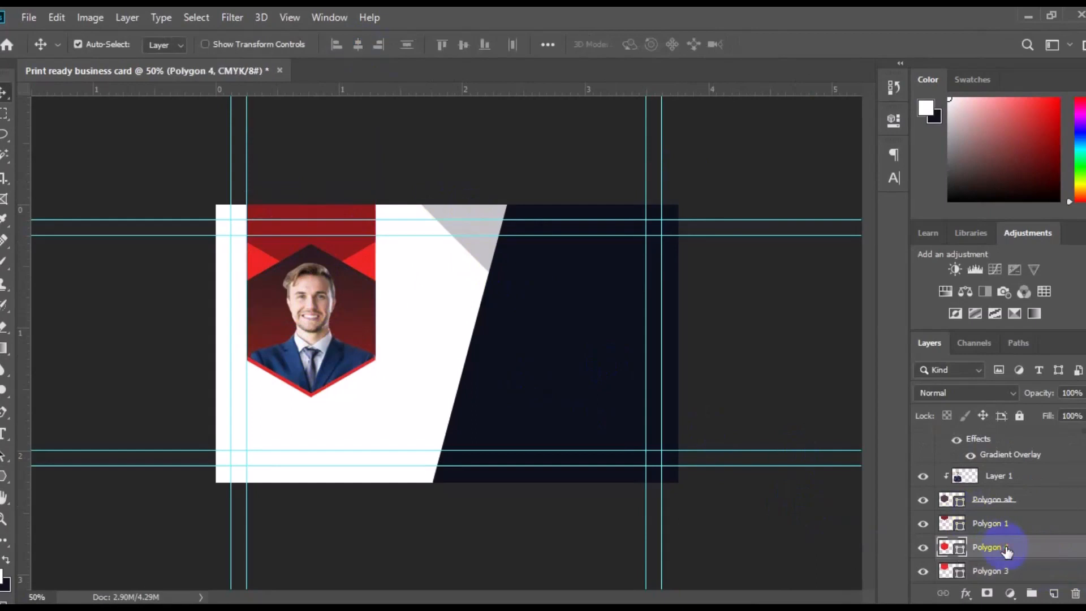
{"action": "key", "text": "ctrl"}
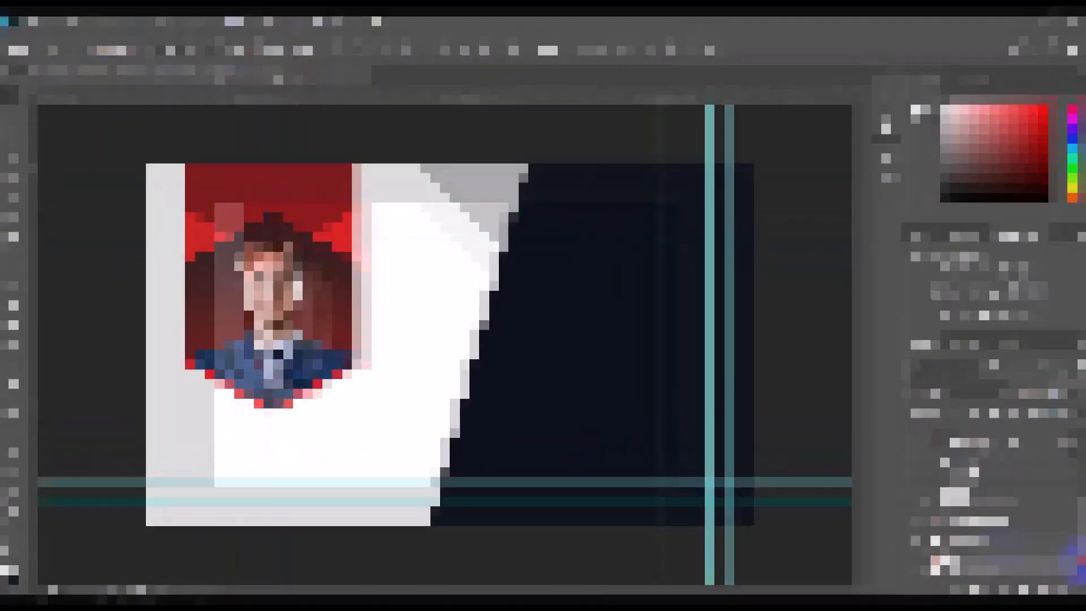
{"action": "left_click", "coordinate": [407, 514]}
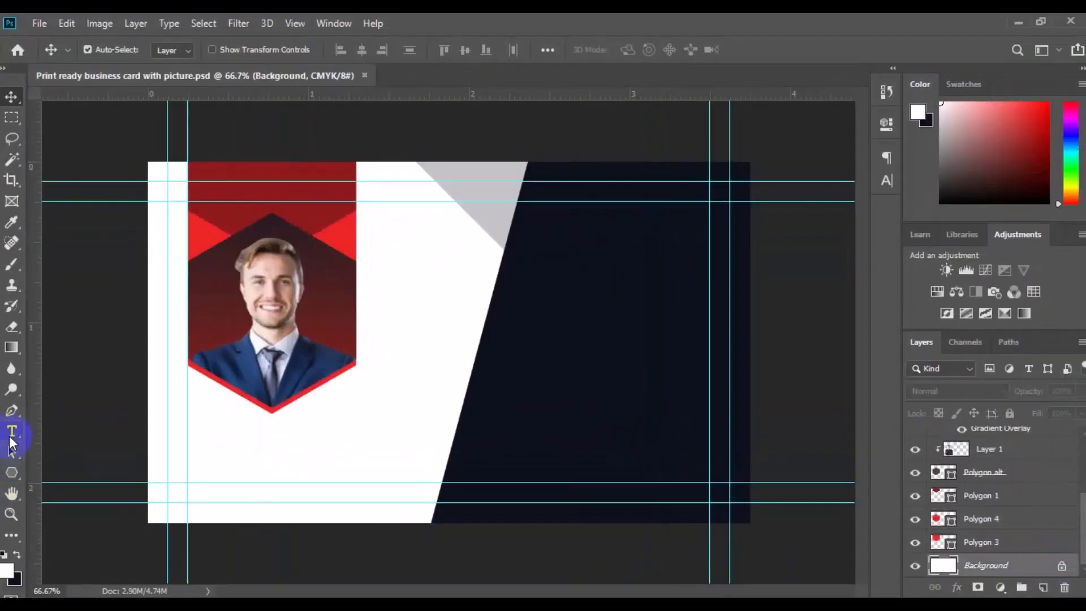
Set up the Type tool with a dark navy color and the Roboto Bold font
{"action": "left_click", "coordinate": [11, 433]}
{"action": "left_click", "coordinate": [638, 49]}
{"action": "left_click", "coordinate": [651, 307]}
{"action": "left_click", "coordinate": [1028, 194]}
{"action": "left_click", "coordinate": [161, 50]}
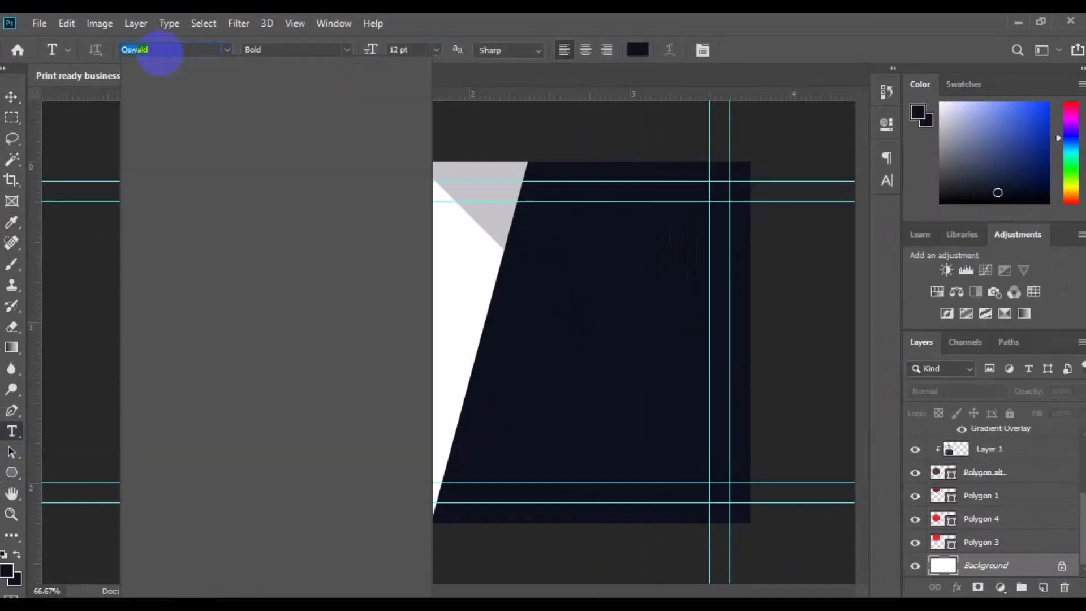
{"action": "type", "text": "Roboto"}
{"action": "left_click", "coordinate": [291, 233]}
Type the card holder's name below the portrait and select the surname
{"action": "left_click", "coordinate": [216, 445]}
{"action": "type", "text": "MIC"}
{"action": "left_click_drag", "start_coordinate": [321, 444], "coordinate": [301, 446]}
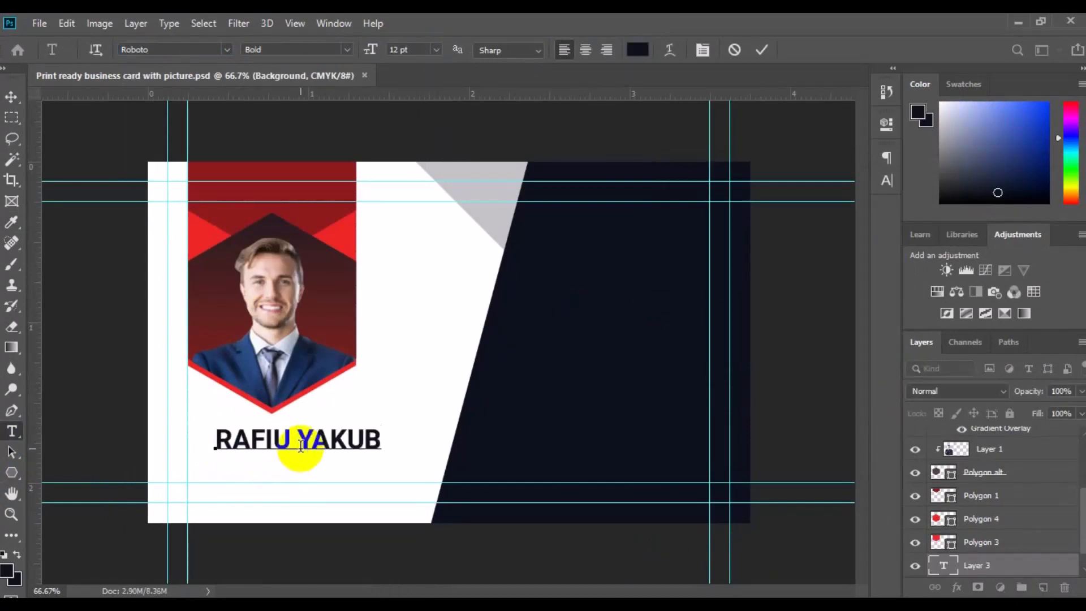
{"action": "left_click_drag", "start_coordinate": [296, 441], "coordinate": [382, 441]}
Recolor the surname red sampled from the card and set it to Roboto Light
{"action": "left_click", "coordinate": [637, 50]}
{"action": "left_click", "coordinate": [339, 232]}
{"action": "key", "text": "Return"}
{"action": "left_click", "coordinate": [328, 50]}
{"action": "left_click", "coordinate": [271, 92]}
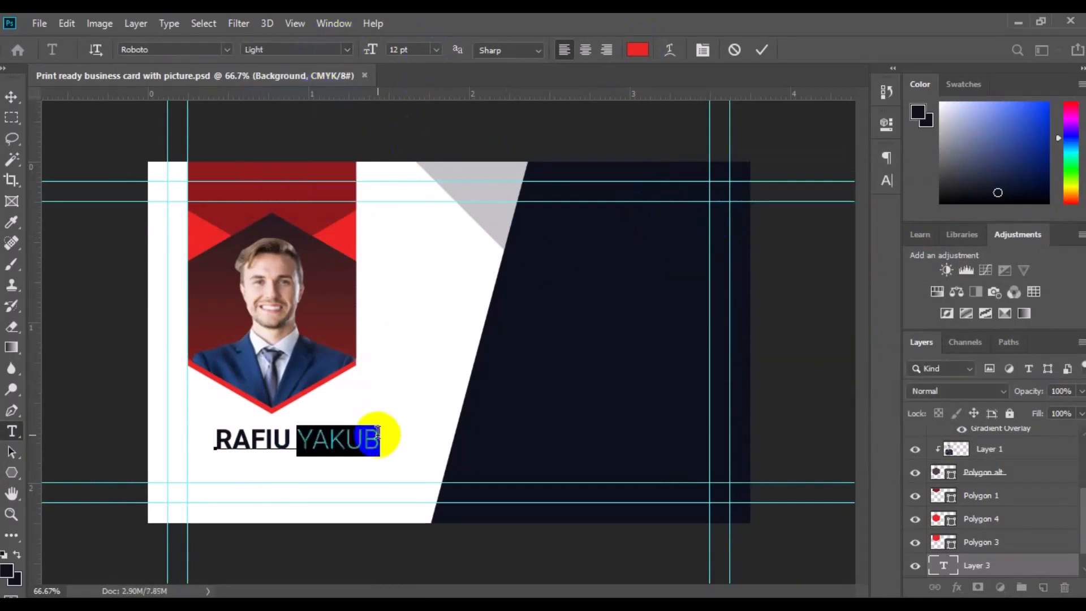
Set the CREATIVE DIRECTOR line to 6 pt and dark navy sampled from the card
{"action": "left_click", "coordinate": [378, 436]}
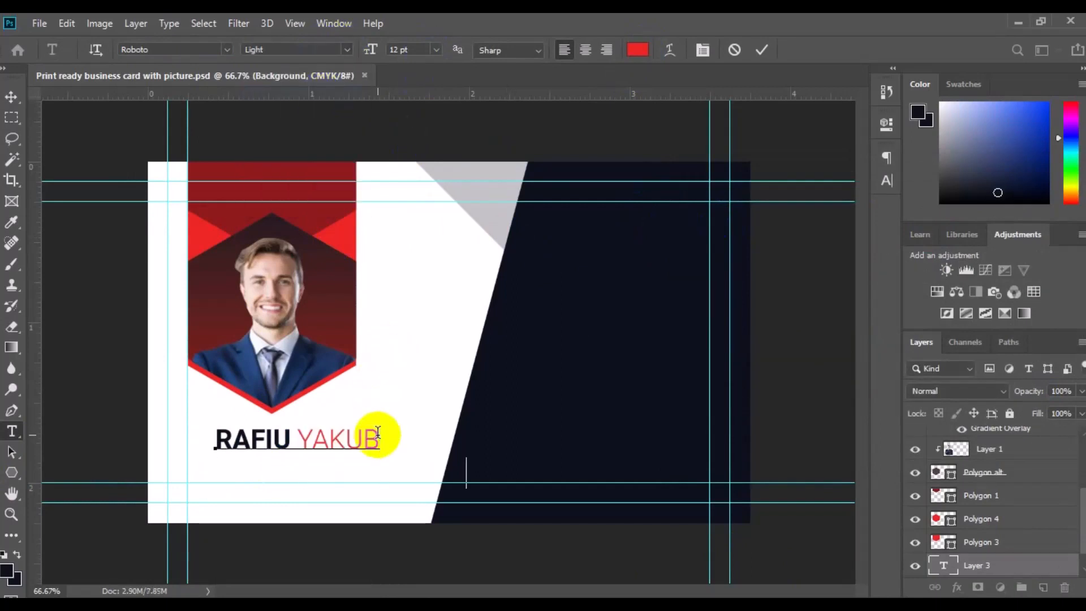
{"action": "triple_click", "coordinate": [217, 469]}
{"action": "left_click", "coordinate": [436, 50]}
{"action": "left_click", "coordinate": [430, 72]}
{"action": "left_click", "coordinate": [638, 50]}
{"action": "left_click", "coordinate": [553, 327]}
{"action": "left_click", "coordinate": [1022, 199]}
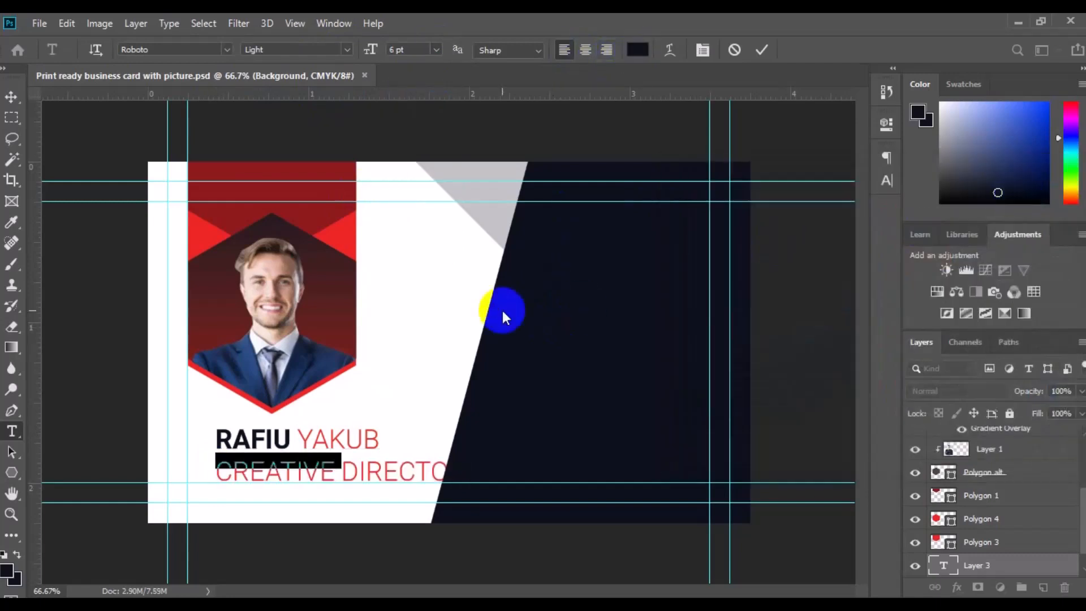
Move the name and title text block left to align with the guide
{"action": "left_click", "coordinate": [12, 99]}
{"action": "left_click_drag", "start_coordinate": [242, 444], "coordinate": [218, 447]}
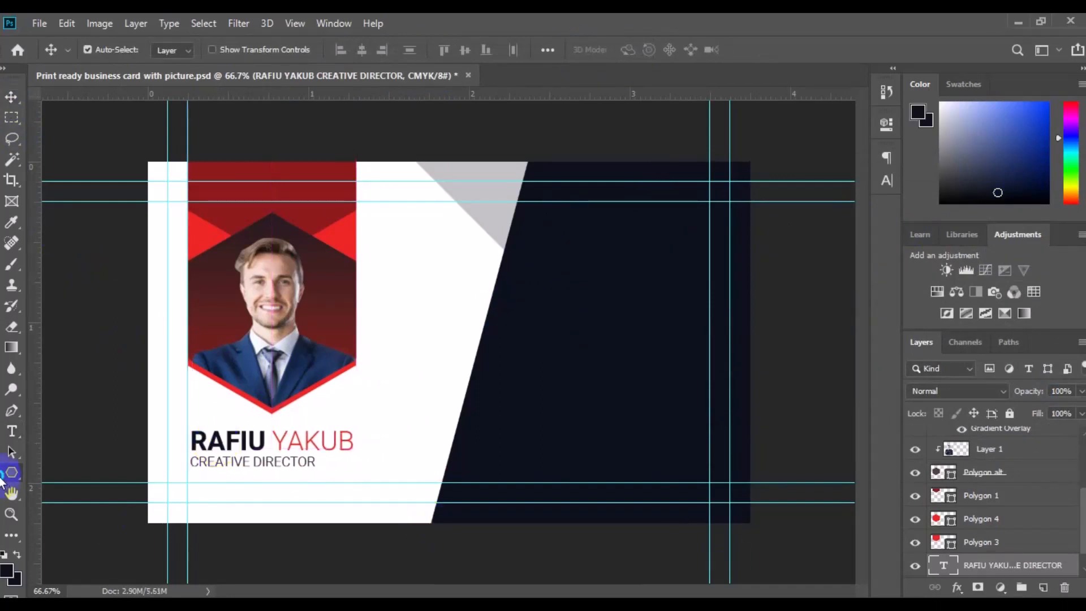
Draw a rectangle about 62 × 80 px to the left of the name block
{"action": "left_click", "coordinate": [12, 472]}
{"action": "left_click", "coordinate": [68, 470]}
{"action": "left_click_drag", "start_coordinate": [149, 423], "coordinate": [181, 465]}
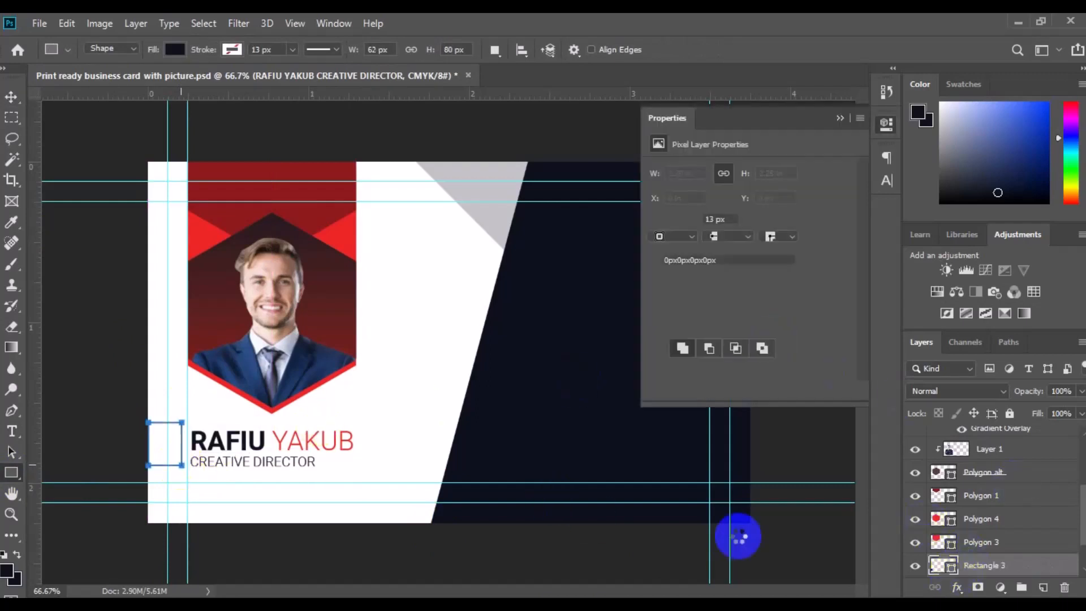
Fill the new rectangle with red
{"action": "left_click", "coordinate": [657, 219]}
{"action": "left_click", "coordinate": [667, 321]}
{"action": "left_click", "coordinate": [12, 97]}
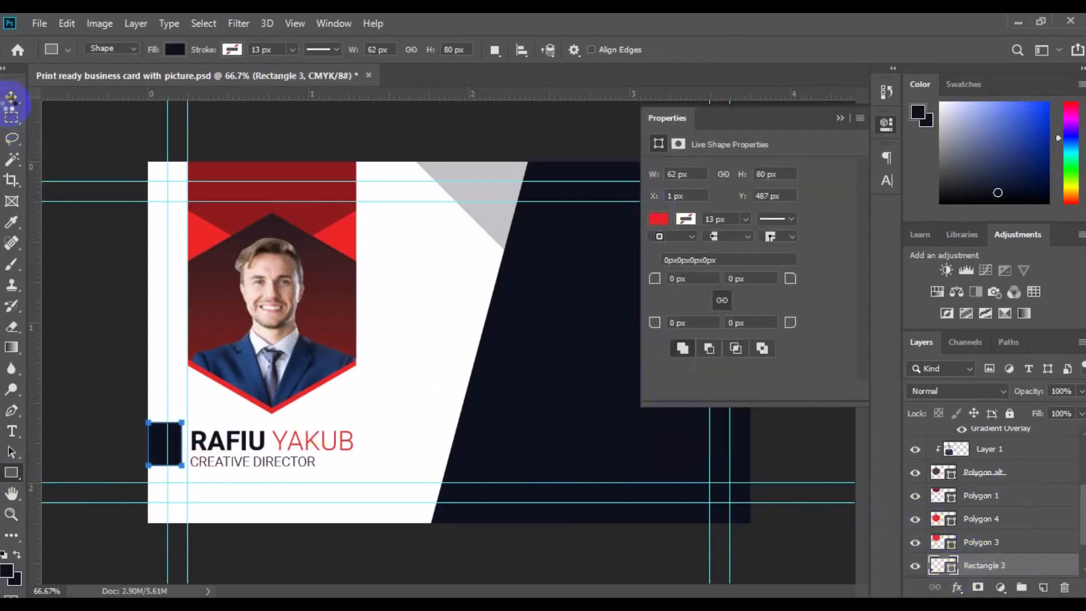
{"action": "left_click", "coordinate": [1083, 569]}
{"action": "left_click", "coordinate": [1047, 565]}
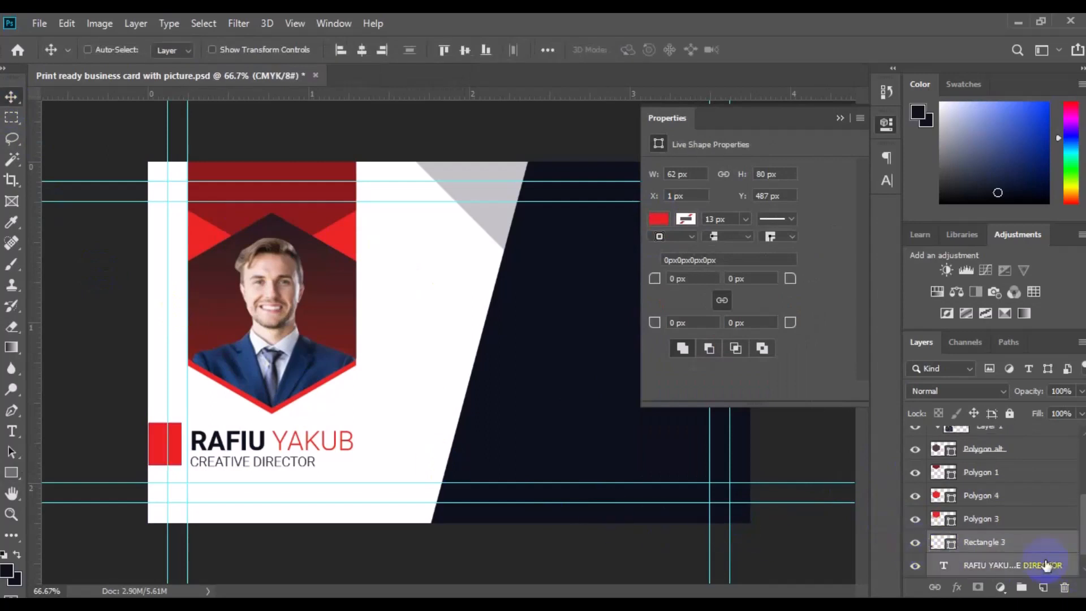
Center the red rectangle vertically on the name block and scale its height to about 91%
{"action": "left_click", "coordinate": [466, 54]}
{"action": "left_click", "coordinate": [985, 541]}
{"action": "key", "text": "ctrl+t"}
{"action": "left_click_drag", "start_coordinate": [168, 462], "coordinate": [166, 423]}
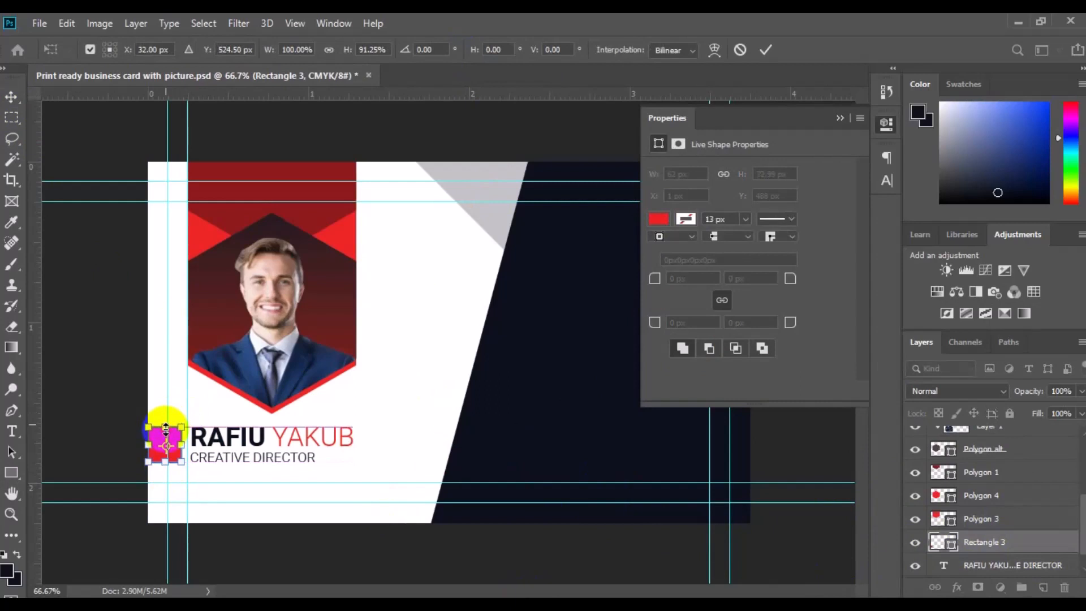
{"action": "key", "text": "Return"}
Close the Properties panel and add a new empty layer
{"action": "left_click", "coordinate": [840, 118]}
{"action": "left_click", "coordinate": [611, 371]}
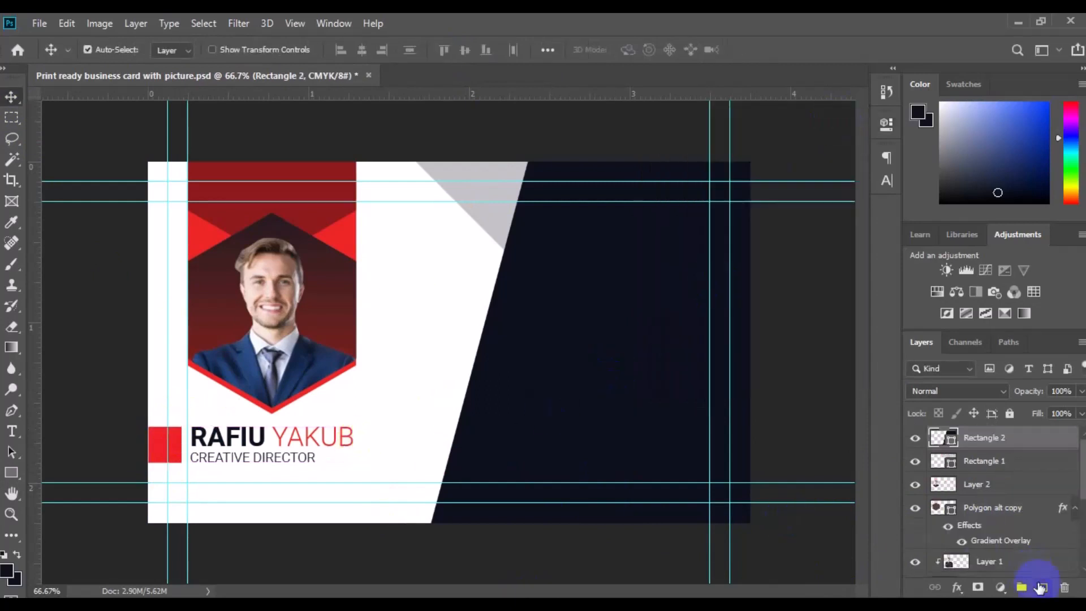
{"action": "left_click", "coordinate": [1044, 586]}
Open the pin.psd icon file from the Desktop
{"action": "left_click", "coordinate": [39, 23]}
{"action": "left_click", "coordinate": [103, 83]}
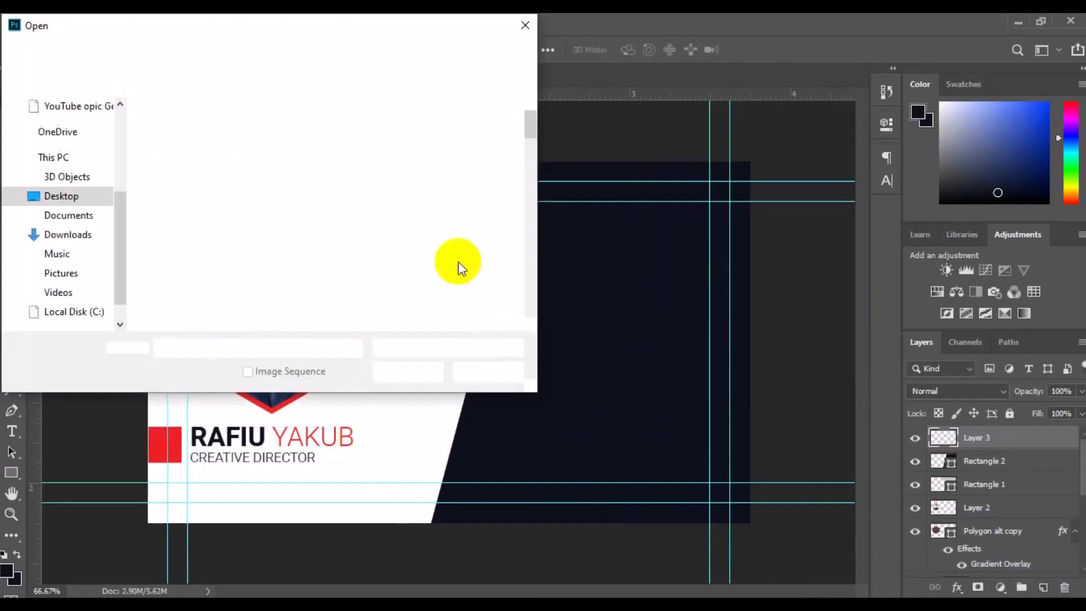
{"action": "left_click", "coordinate": [530, 324]}
{"action": "left_click_drag", "start_coordinate": [531, 304], "coordinate": [530, 284]}
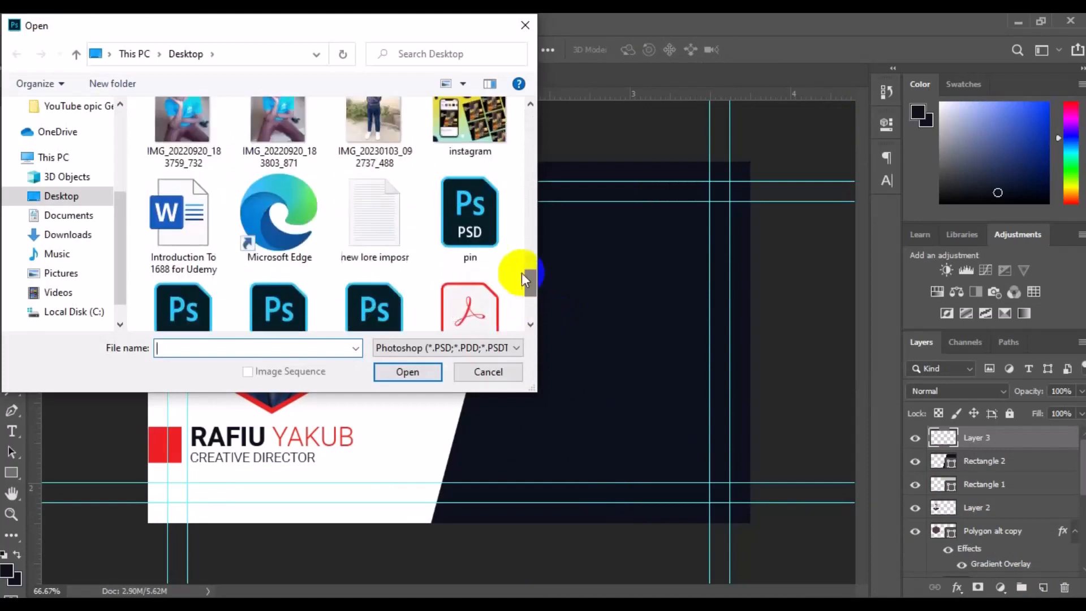
{"action": "left_click", "coordinate": [471, 220]}
{"action": "left_click", "coordinate": [424, 372]}
Bring the phone icon from pin.psd into the card and scale it down to a small icon
{"action": "left_click_drag", "start_coordinate": [955, 560], "coordinate": [747, 439]}
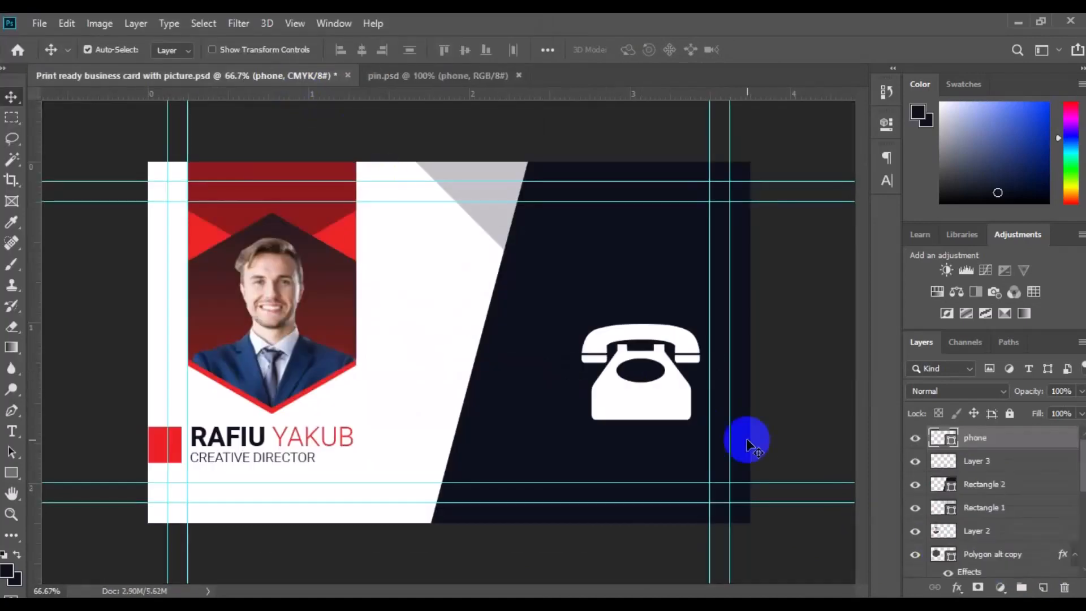
{"action": "key", "text": "ctrl+t"}
{"action": "left_click_drag", "start_coordinate": [699, 425], "coordinate": [655, 386]}
{"action": "key", "text": "Return"}
{"action": "left_click", "coordinate": [954, 442]}
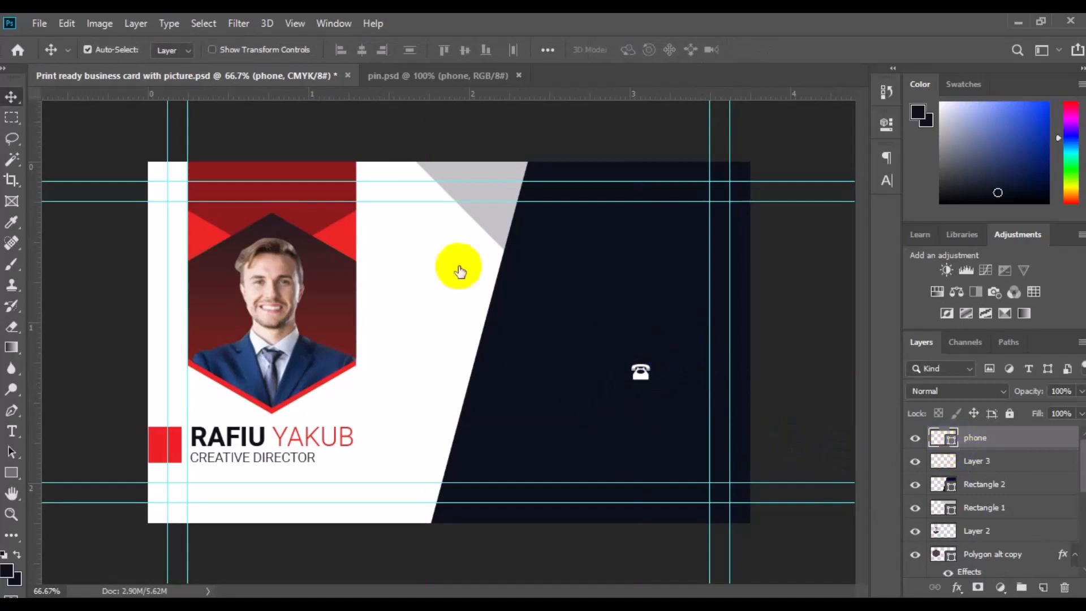
Recolor the phone icon red sampled from the card and move it near the right guide
{"action": "double_click", "coordinate": [943, 437]}
{"action": "left_click", "coordinate": [339, 230]}
{"action": "left_click", "coordinate": [1029, 201]}
{"action": "left_click_drag", "start_coordinate": [641, 373], "coordinate": [705, 308]}
On a new layer, type a placeholder phone number in white Roboto Medium beside the phone icon
{"action": "left_click", "coordinate": [12, 431]}
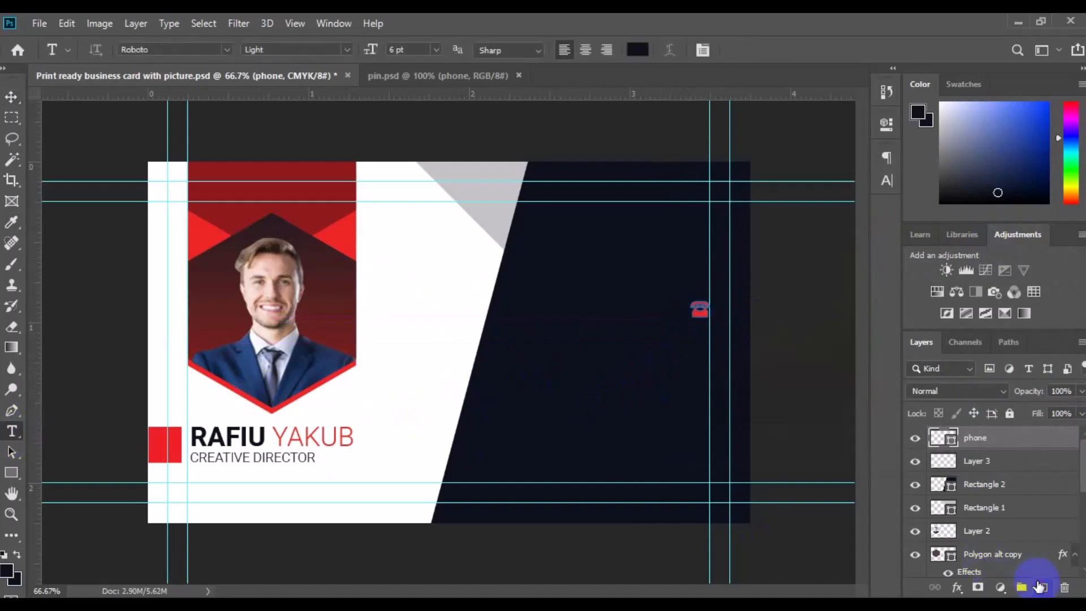
{"action": "left_click", "coordinate": [1043, 587]}
{"action": "left_click", "coordinate": [347, 50]}
{"action": "left_click", "coordinate": [317, 141]}
{"action": "left_click", "coordinate": [637, 50]}
{"action": "left_click", "coordinate": [454, 238]}
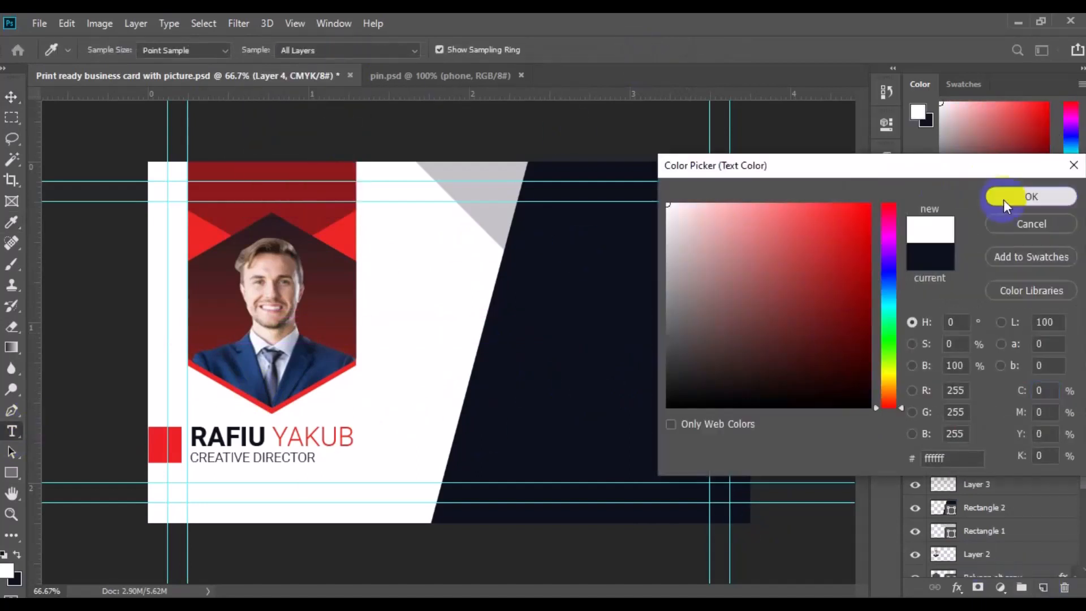
{"action": "left_click", "coordinate": [1007, 201]}
{"action": "left_click", "coordinate": [531, 304]}
{"action": "key", "text": "BackSpace"}
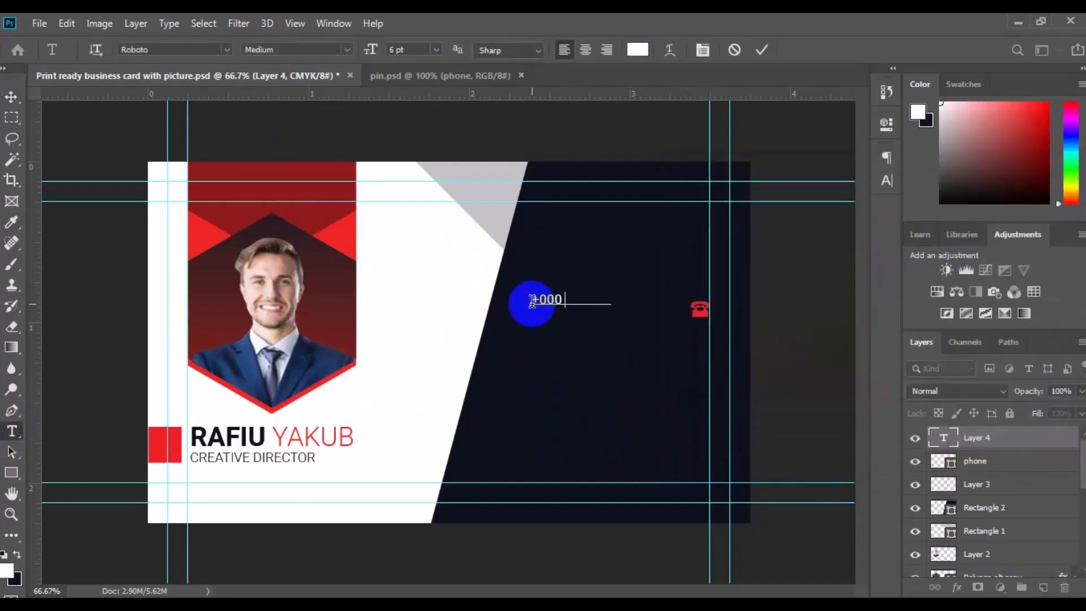
{"action": "type", "text": "+000 1234 5678"}
Position the number beside the icon and group the number and phone icon as Tel
{"action": "left_click", "coordinate": [11, 97]}
{"action": "left_click_drag", "start_coordinate": [584, 300], "coordinate": [639, 315]}
{"action": "left_click", "coordinate": [975, 461], "text": "ctrl"}
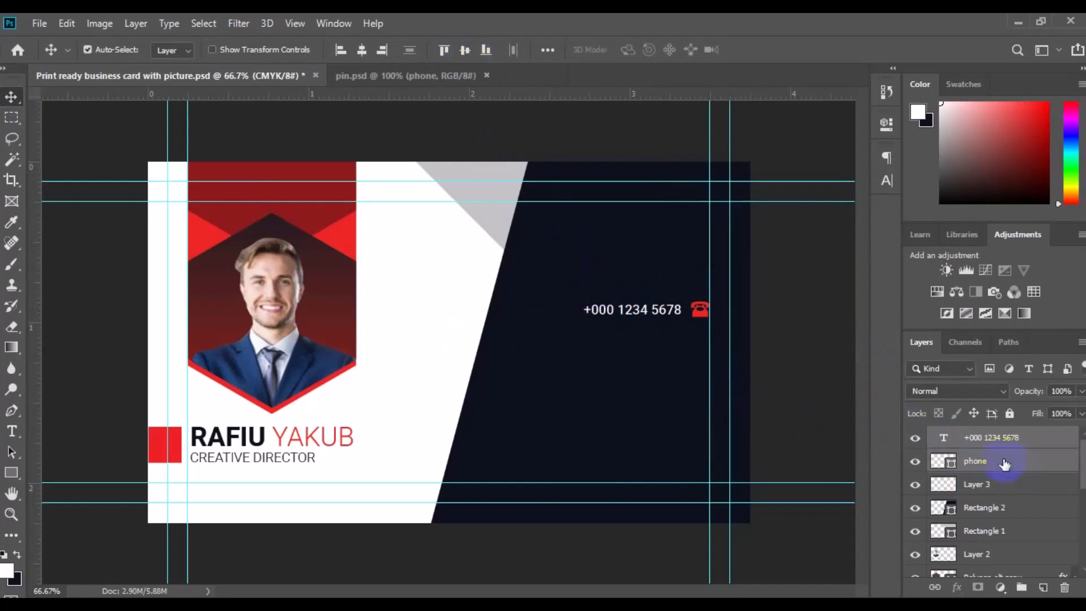
{"action": "key", "text": "ctrl+g"}
{"action": "key", "text": "Return"}
Duplicate the Tel group, move the copy just below, and delete its phone icon
{"action": "key", "text": "ctrl+j"}
{"action": "key", "text": "ctrl+t"}
{"action": "left_click_drag", "start_coordinate": [667, 319], "coordinate": [668, 339]}
{"action": "key", "text": "Return"}
{"action": "left_click", "coordinate": [700, 340]}
{"action": "key", "text": "Delete"}
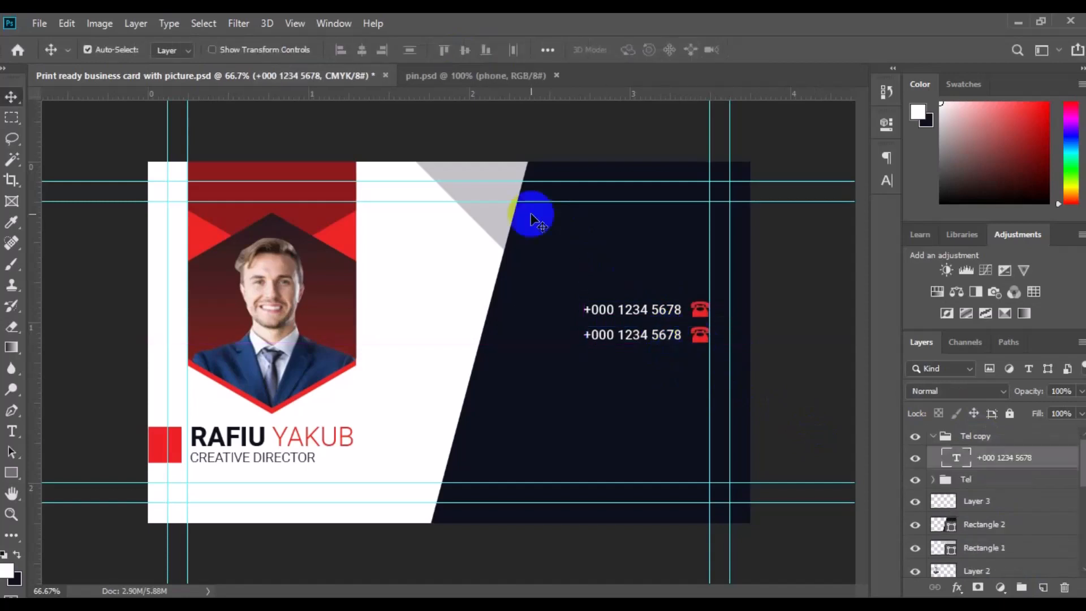
Bring the globe icon from pin.psd into the card and scale it down beside the second number
{"action": "left_click", "coordinate": [440, 82]}
{"action": "left_click_drag", "start_coordinate": [996, 532], "coordinate": [570, 359]}
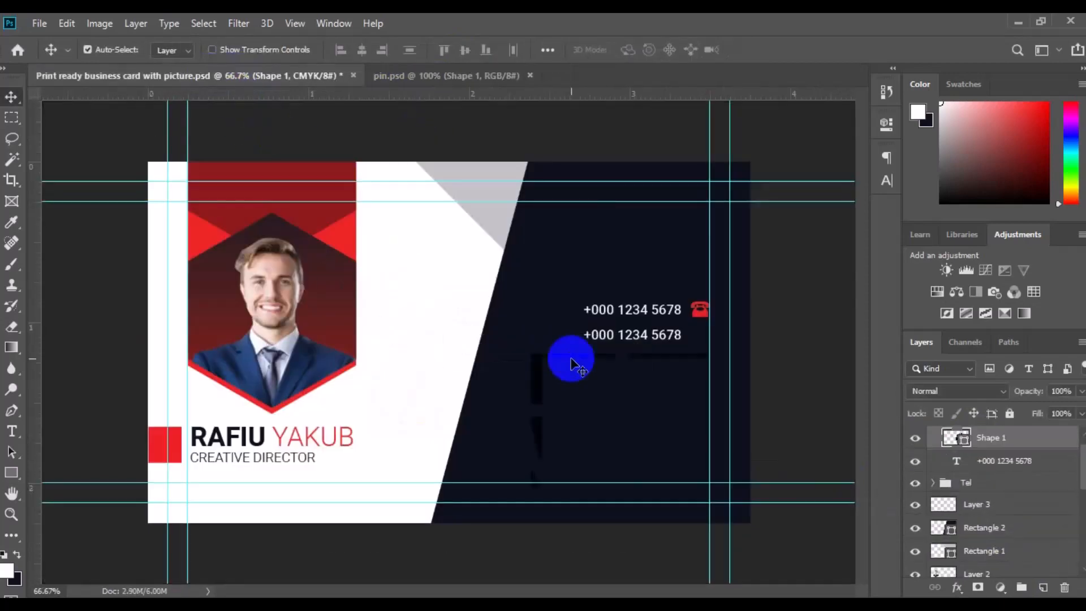
{"action": "key", "text": "ctrl+t"}
{"action": "left_click_drag", "start_coordinate": [699, 494], "coordinate": [573, 362]}
{"action": "key", "text": "Return"}
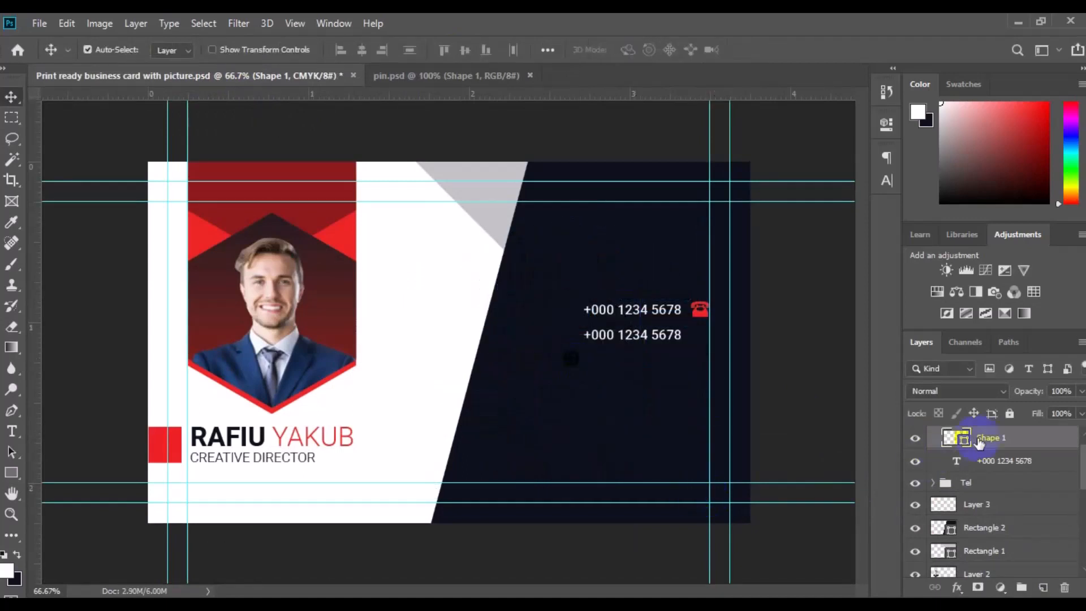
Color the globe icon red sampled from the card
{"action": "double_click", "coordinate": [962, 439]}
{"action": "left_click", "coordinate": [354, 229]}
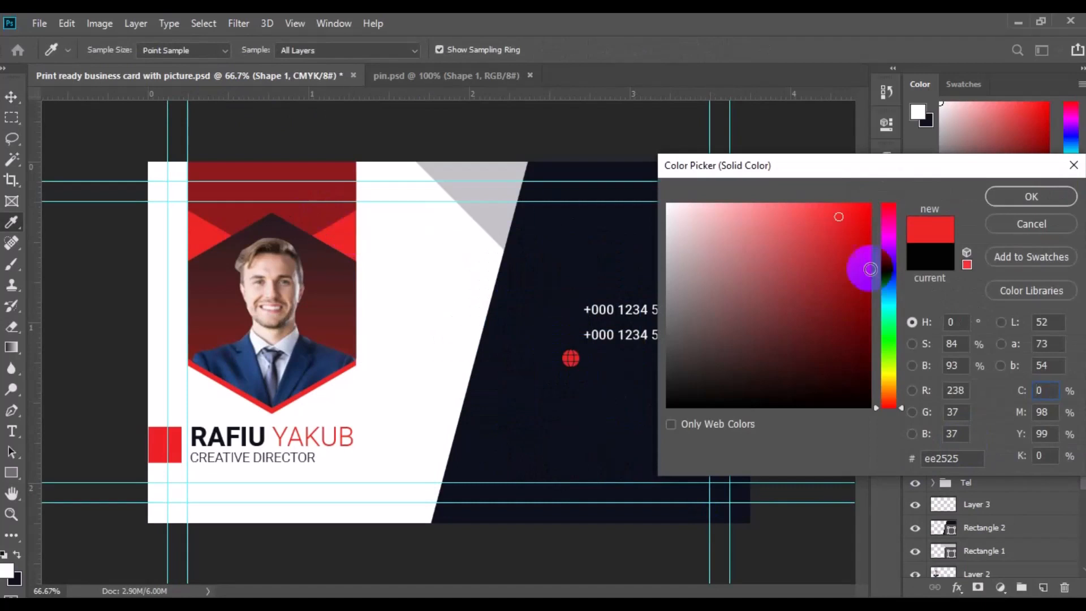
{"action": "key", "text": "Return"}
Place the globe icon beside the second number line
{"action": "key", "text": "ctrl+plus"}
{"action": "left_click_drag", "start_coordinate": [781, 414], "coordinate": [495, 392]}
{"action": "left_click_drag", "start_coordinate": [339, 343], "coordinate": [539, 312]}
{"action": "left_click", "coordinate": [1004, 460], "text": "shift"}
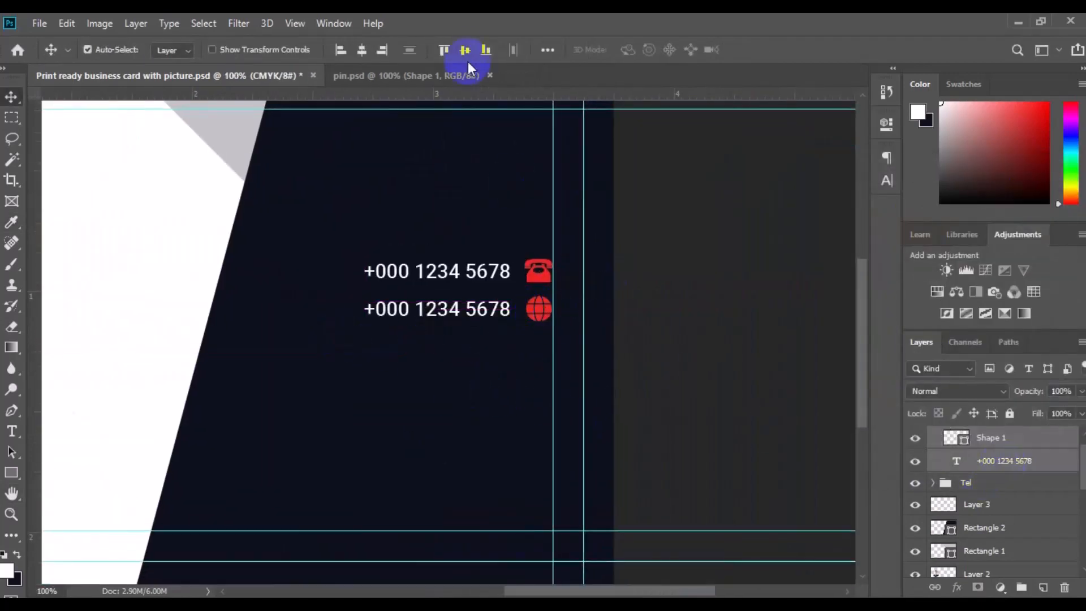
Replace the second line's text with a placeholder e-mail address
{"action": "left_click", "coordinate": [449, 310]}
{"action": "left_click", "coordinate": [12, 431]}
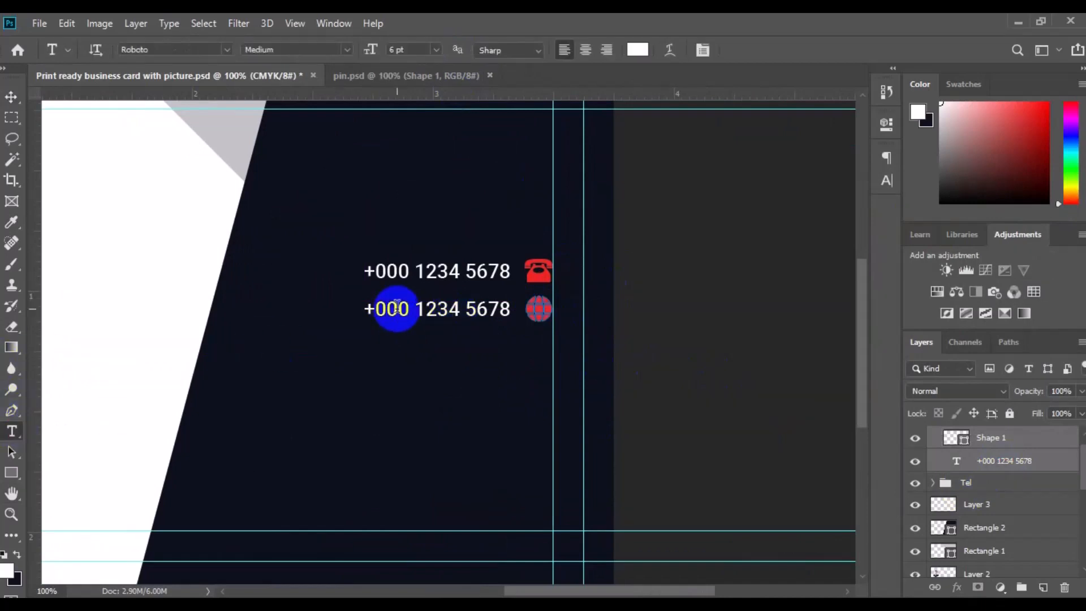
{"action": "left_click", "coordinate": [397, 309]}
{"action": "key", "text": "ctrl+a"}
{"action": "type", "text": "www.m"}
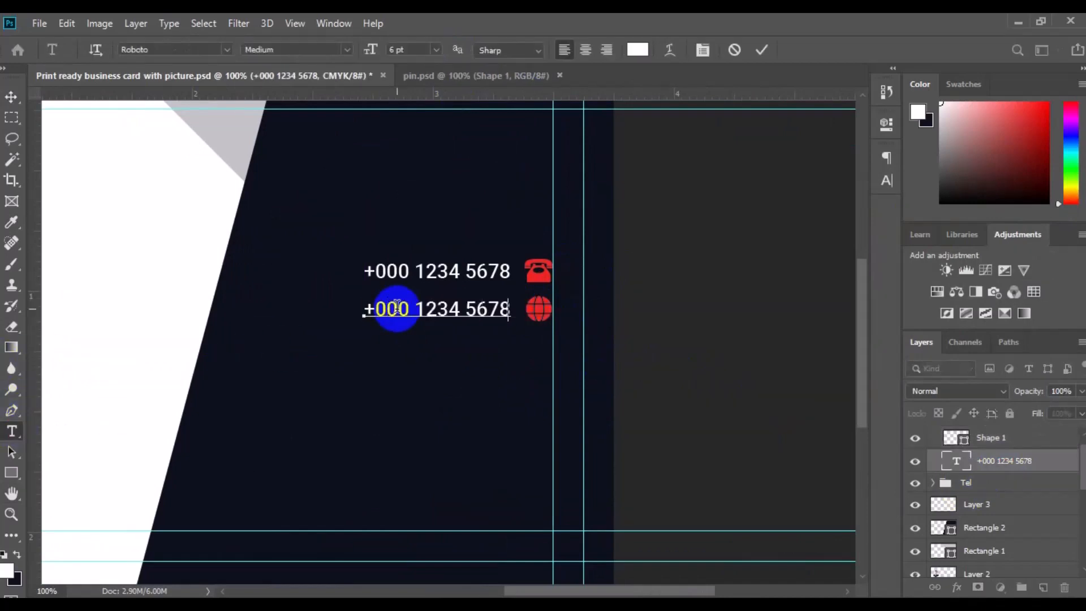
Move the e-mail text and align it vertically with the globe icon
{"action": "left_click", "coordinate": [12, 97]}
{"action": "mouse_move", "coordinate": [417, 315]}
{"action": "left_mouse_down"}
{"action": "mouse_move", "coordinate": [388, 310]}
{"action": "mouse_move", "coordinate": [402, 306]}
{"action": "left_mouse_up"}
{"action": "left_click", "coordinate": [996, 444], "text": "ctrl"}
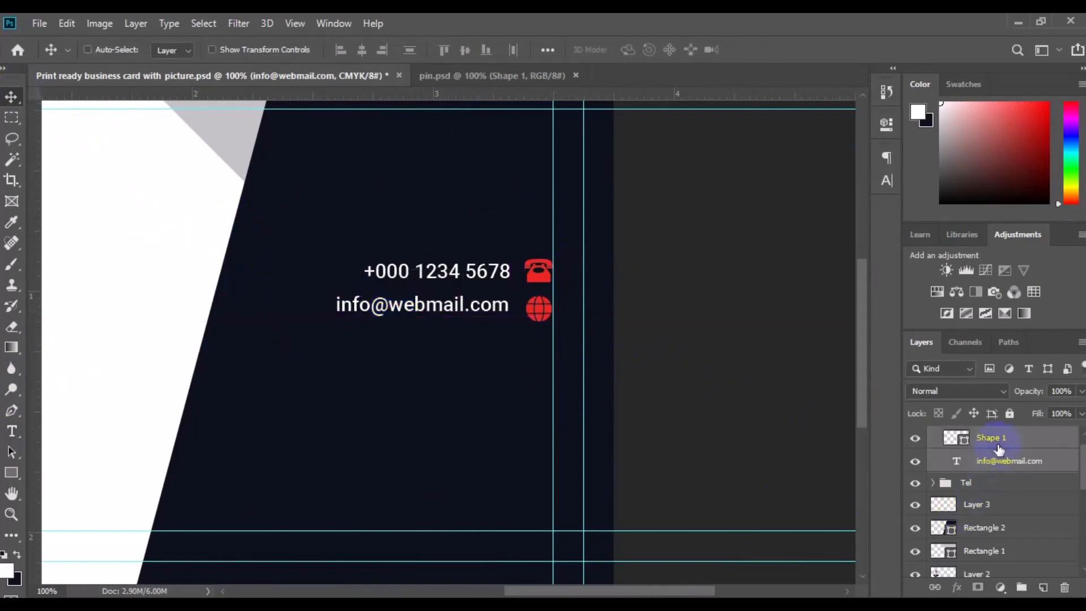
{"action": "left_click", "coordinate": [465, 50]}
Align the phone and globe icons along their horizontal centers
{"action": "left_click", "coordinate": [537, 272]}
{"action": "left_click", "coordinate": [994, 437], "text": "ctrl"}
{"action": "left_click", "coordinate": [362, 49]}
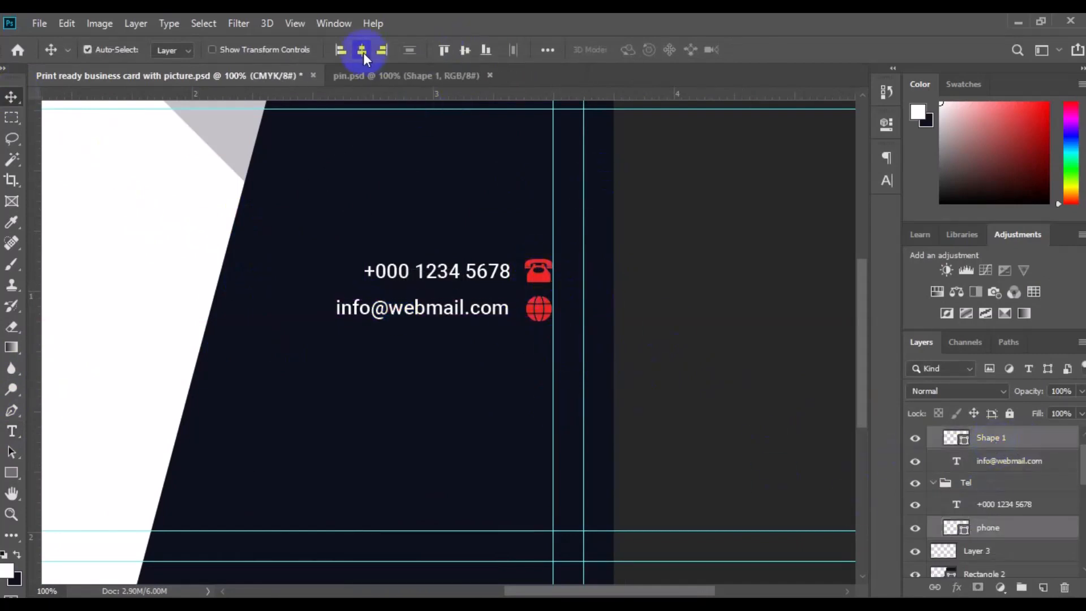
Duplicate the e-mail group and move the copy below as a third contact line
{"action": "left_click", "coordinate": [956, 482]}
{"action": "left_click", "coordinate": [933, 483]}
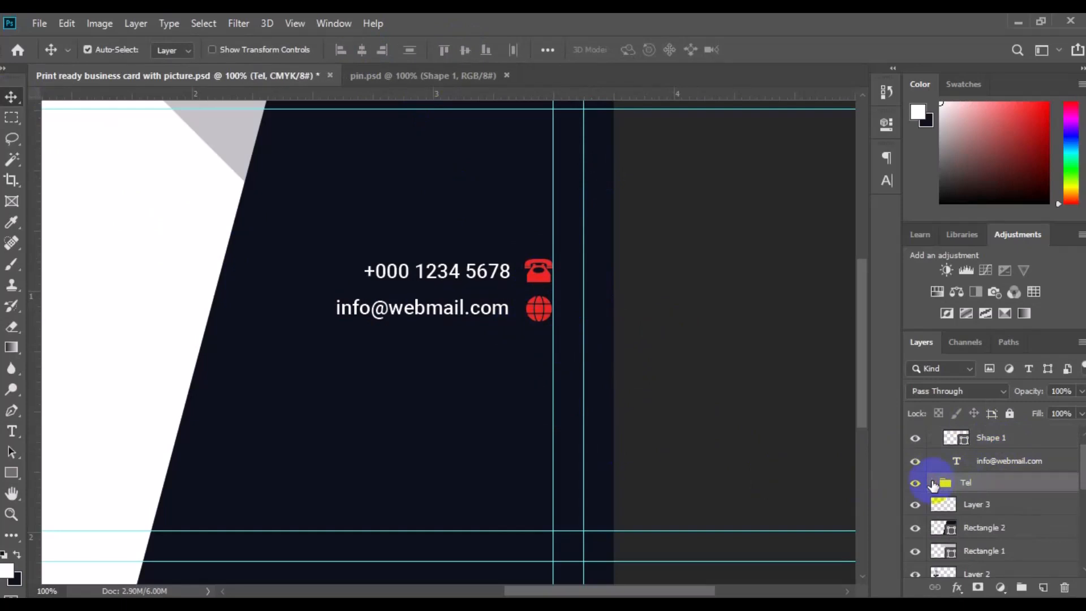
{"action": "key", "text": "ctrl+j"}
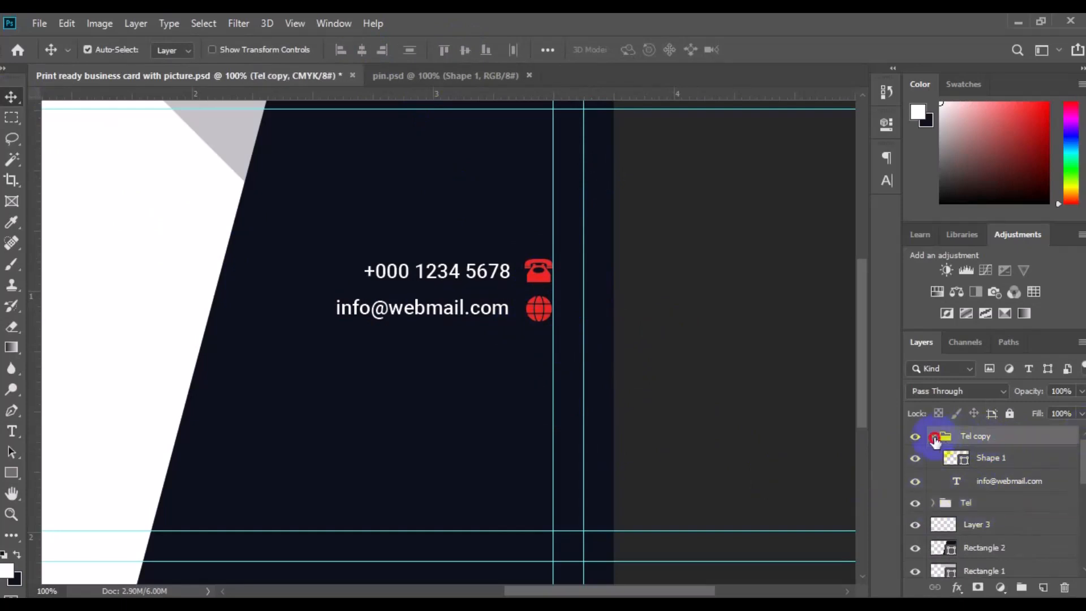
{"action": "key", "text": "ctrl+j"}
{"action": "key", "text": "ctrl+t"}
{"action": "left_click_drag", "start_coordinate": [482, 320], "coordinate": [475, 354]}
{"action": "key", "text": "Return"}
{"action": "left_click", "coordinate": [541, 356]}
{"action": "left_click", "coordinate": [481, 355]}
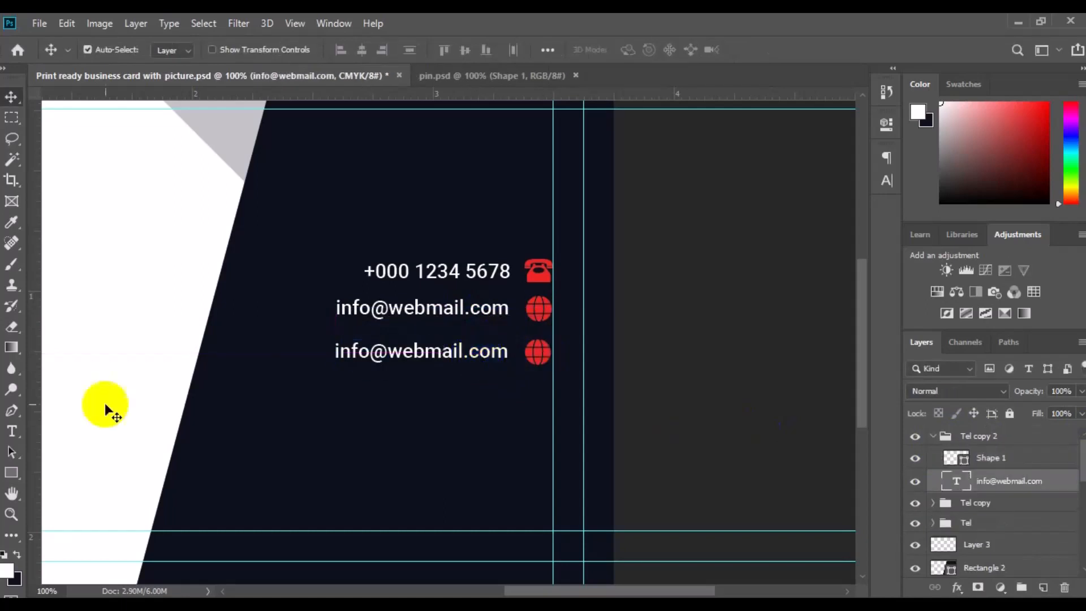
{"action": "left_click", "coordinate": [11, 432]}
{"action": "left_click", "coordinate": [380, 357]}
{"action": "key", "text": "ctrl+a"}
{"action": "left_click", "coordinate": [379, 355]}
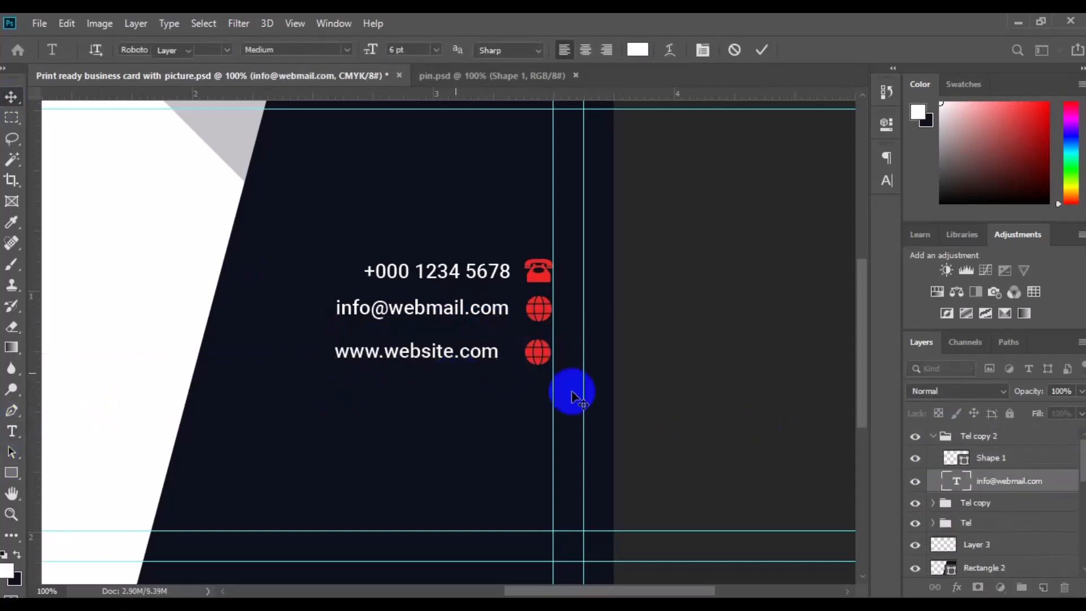
{"action": "key", "text": "v"}
Align the three contact line groups along their right edges and combine them into one group
{"action": "left_click", "coordinate": [452, 296]}
{"action": "left_click", "coordinate": [989, 481], "text": "ctrl"}
{"action": "left_click", "coordinate": [382, 50]}
{"action": "left_click", "coordinate": [766, 439]}
{"action": "left_click", "coordinate": [933, 503]}
{"action": "left_click", "coordinate": [935, 437]}
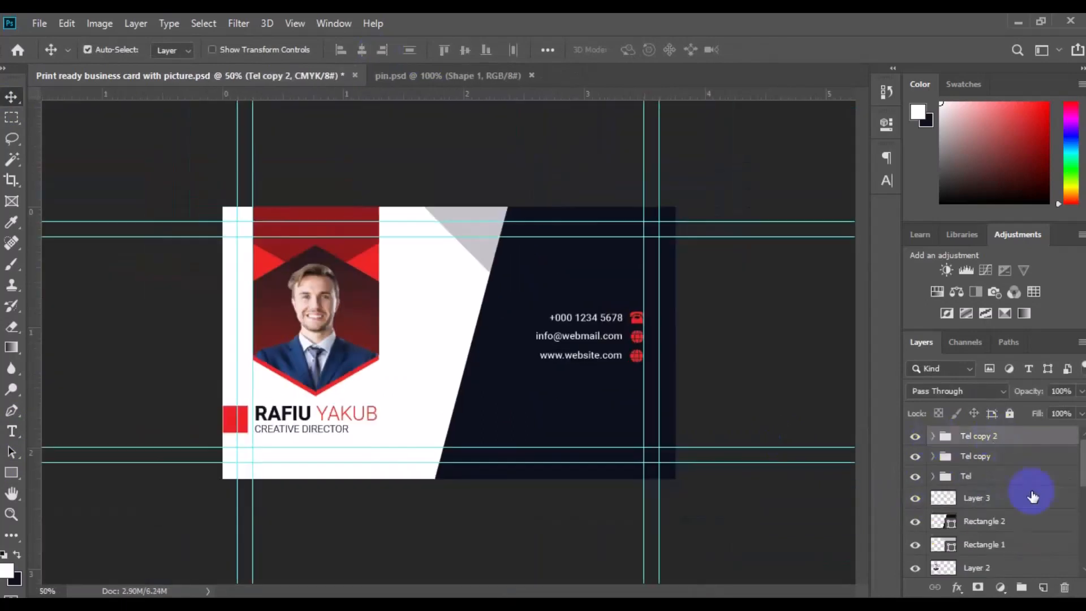
{"action": "left_click", "coordinate": [986, 477], "text": "shift"}
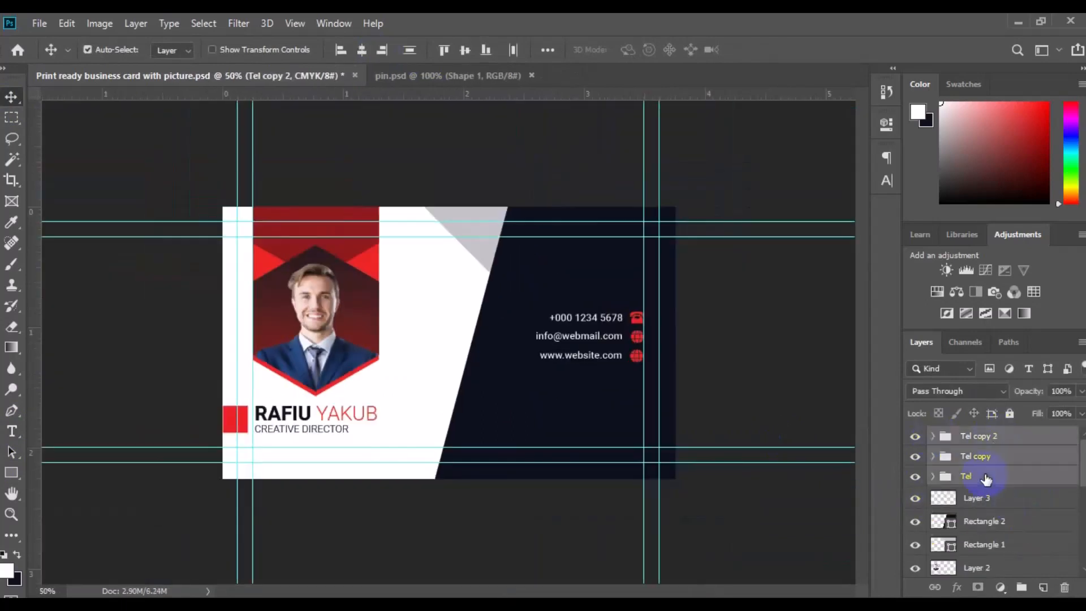
{"action": "left_click", "coordinate": [991, 452]}
{"action": "left_click", "coordinate": [984, 437], "text": "ctrl"}
{"action": "left_click", "coordinate": [383, 50]}
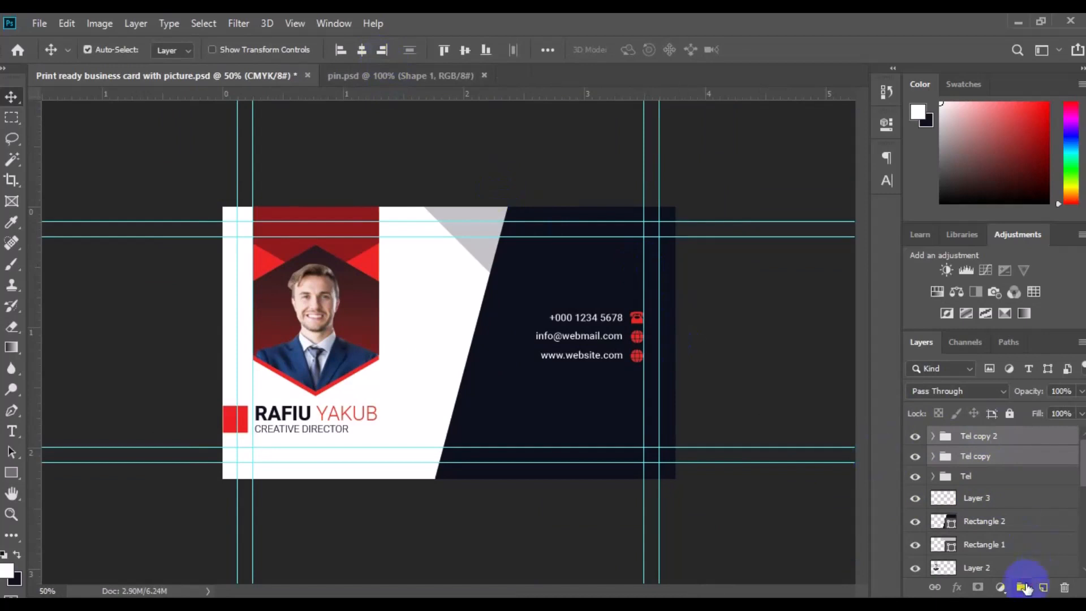
{"action": "left_click", "coordinate": [1023, 587]}
{"action": "left_click", "coordinate": [1019, 588]}
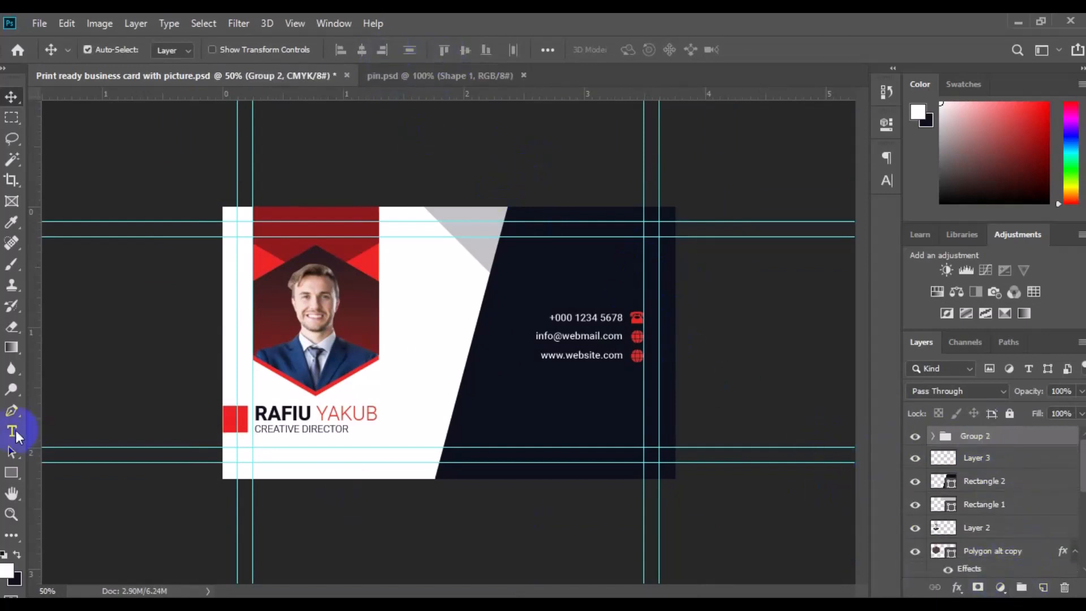
Add a right-aligned two-line address text, 123, Your Address Here / New York City, NY - 5678, above the contact lines
{"action": "left_click", "coordinate": [12, 431]}
{"action": "left_click", "coordinate": [558, 293]}
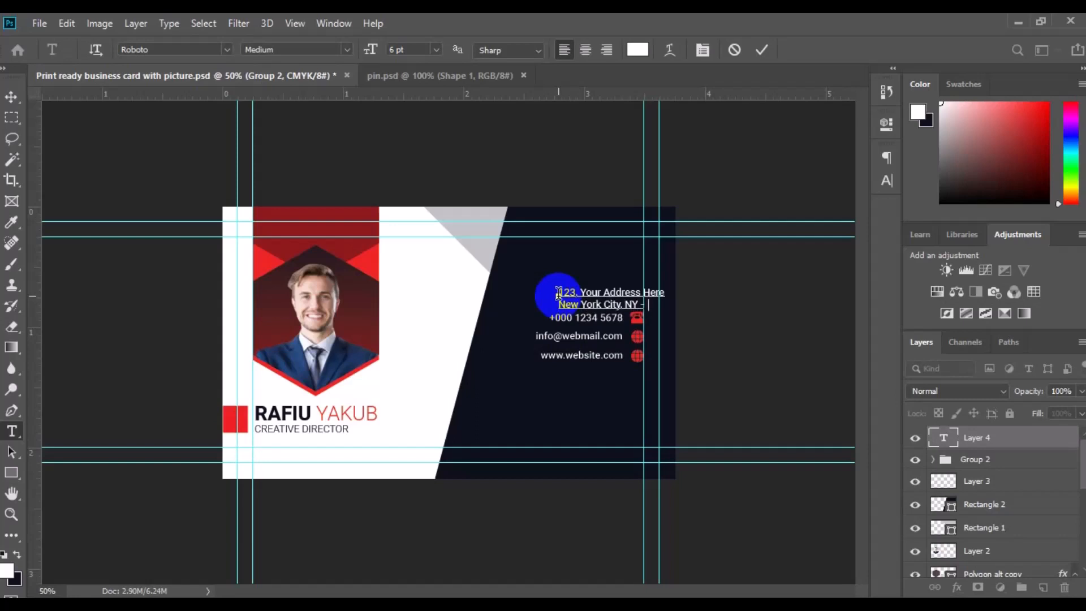
{"action": "type", "text": "78"}
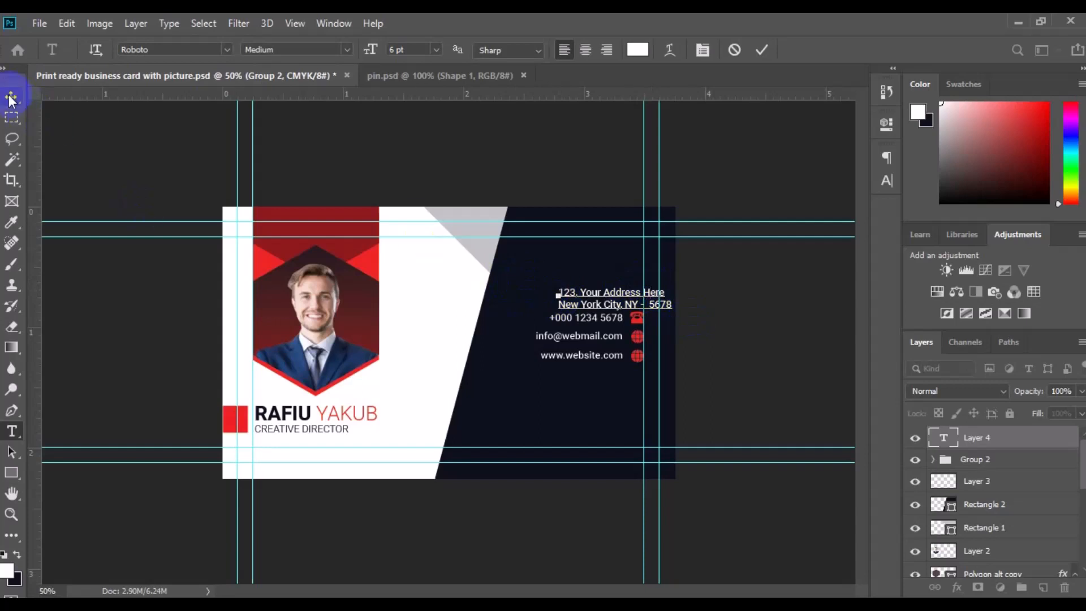
{"action": "key", "text": "ctrl+a"}
{"action": "left_click", "coordinate": [606, 50]}
Move the address text into place above the contact lines, then nudge it together with the contact group downward
{"action": "left_click", "coordinate": [11, 97]}
{"action": "left_click_drag", "start_coordinate": [515, 299], "coordinate": [600, 288]}
{"action": "left_click", "coordinate": [991, 461], "text": "ctrl"}
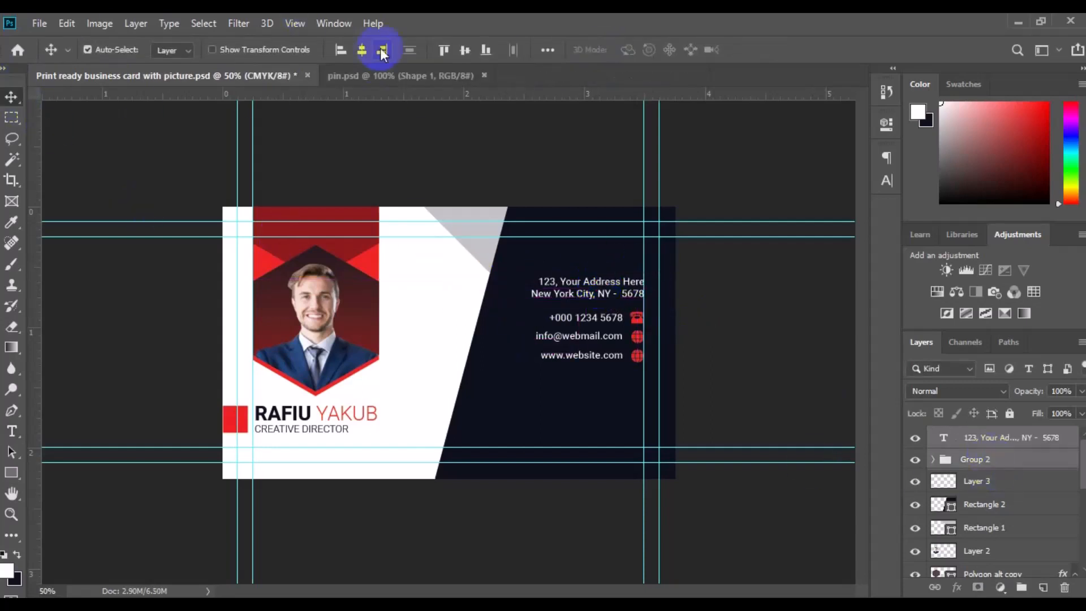
{"action": "key", "text": "shift+Down"}
{"action": "key", "text": "shift+Down"}
{"action": "key", "text": "shift+Down"}
{"action": "key", "text": "shift+Down"}
{"action": "key", "text": "shift+Down"}
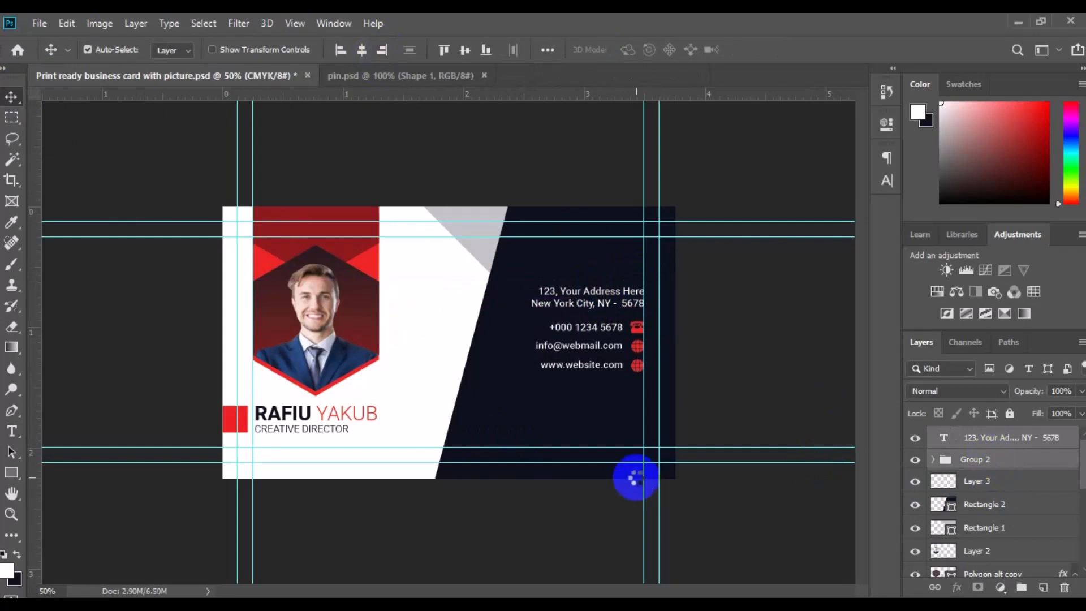
{"action": "key", "text": "shift+Down"}
{"action": "key", "text": "shift+Down"}
{"action": "key", "text": "shift+Down"}
{"action": "key", "text": "shift+Down"}
{"action": "key", "text": "shift+Down"}
{"action": "key", "text": "shift+Down"}
{"action": "key", "text": "shift+Down"}
{"action": "key", "text": "shift+Down"}
{"action": "key", "text": "shift+Down"}
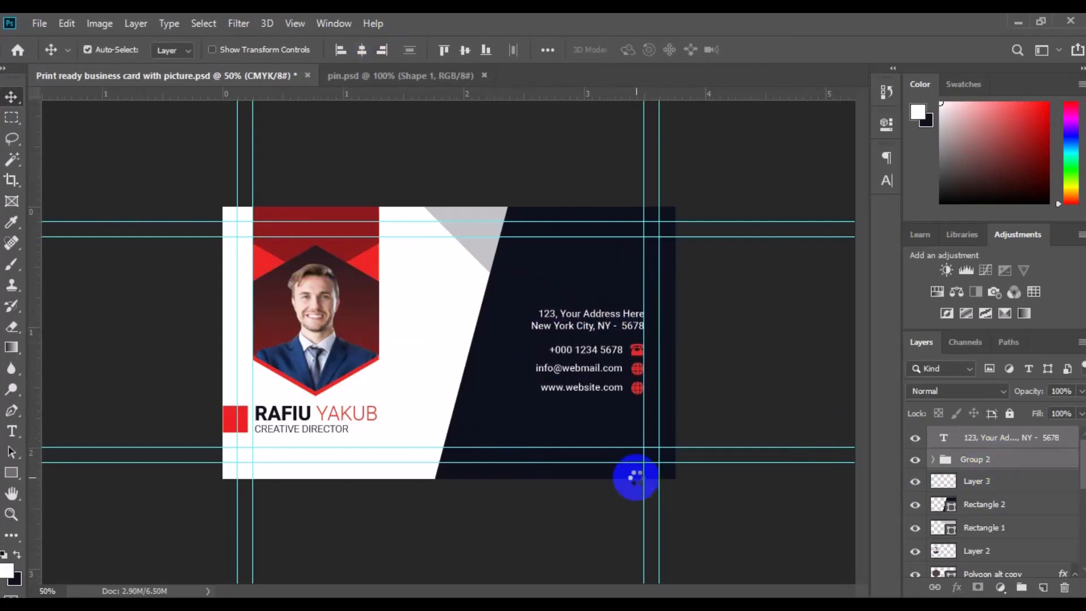
Bring the QR code image from the pin document onto the card above the address and scale it down
{"action": "left_click", "coordinate": [417, 81]}
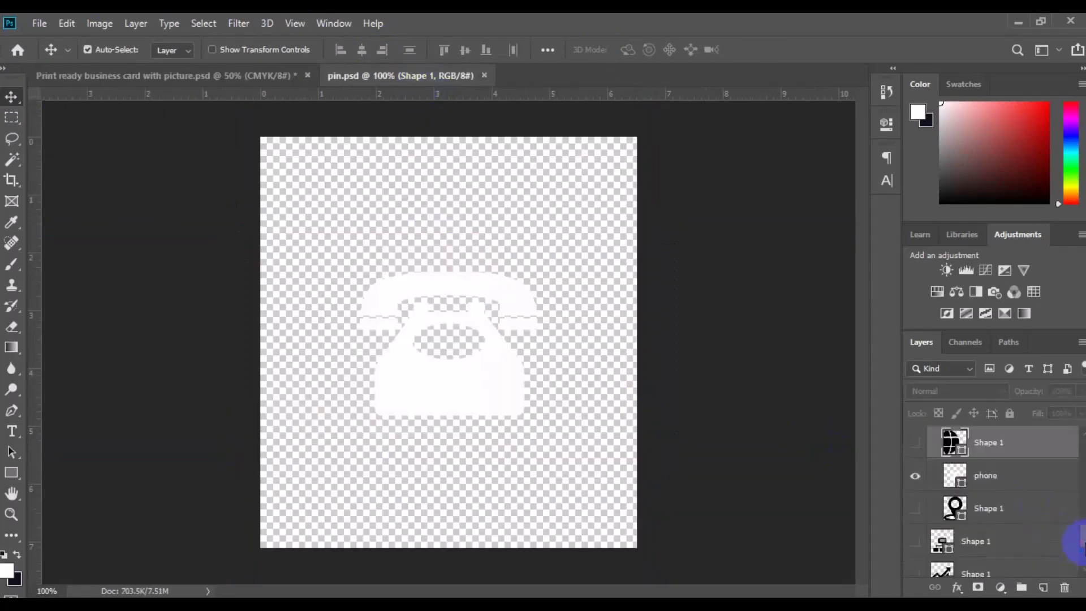
{"action": "scroll", "coordinate": [1003, 559], "scroll_direction": "down", "scroll_amount": 2}
{"action": "left_click_drag", "start_coordinate": [1003, 559], "coordinate": [578, 275]}
{"action": "key", "text": "ctrl+t"}
{"action": "left_click_drag", "start_coordinate": [621, 313], "coordinate": [631, 290]}
{"action": "key", "text": "Return"}
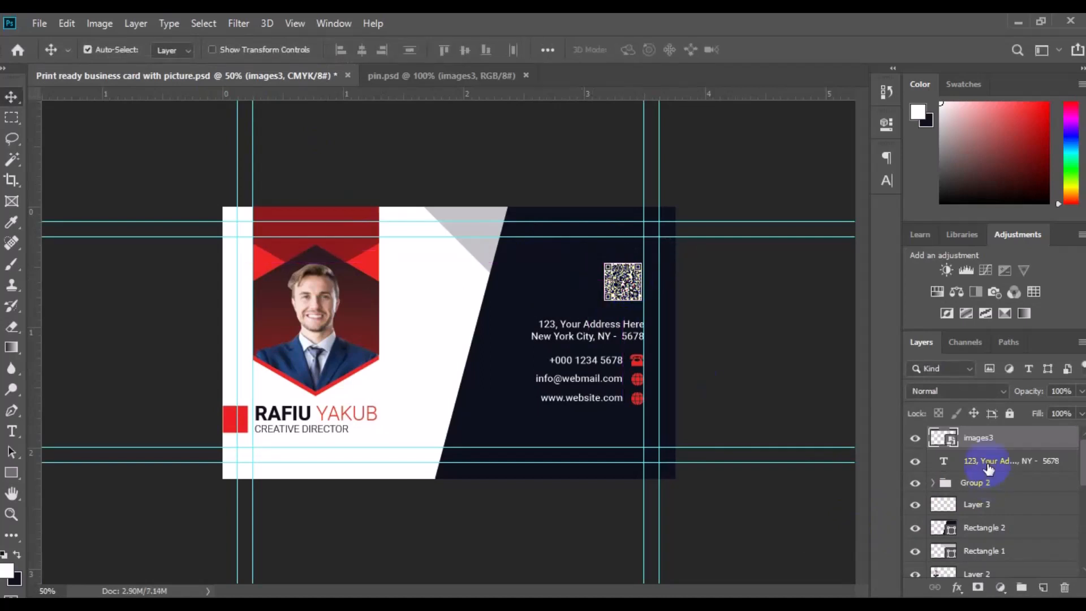
Group the address text together with the contact lines group, then select the QR code layer
{"action": "left_click", "coordinate": [988, 468]}
{"action": "left_click", "coordinate": [975, 483], "text": "shift"}
{"action": "left_click", "coordinate": [1021, 588]}
{"action": "left_click", "coordinate": [979, 437], "text": "shift"}
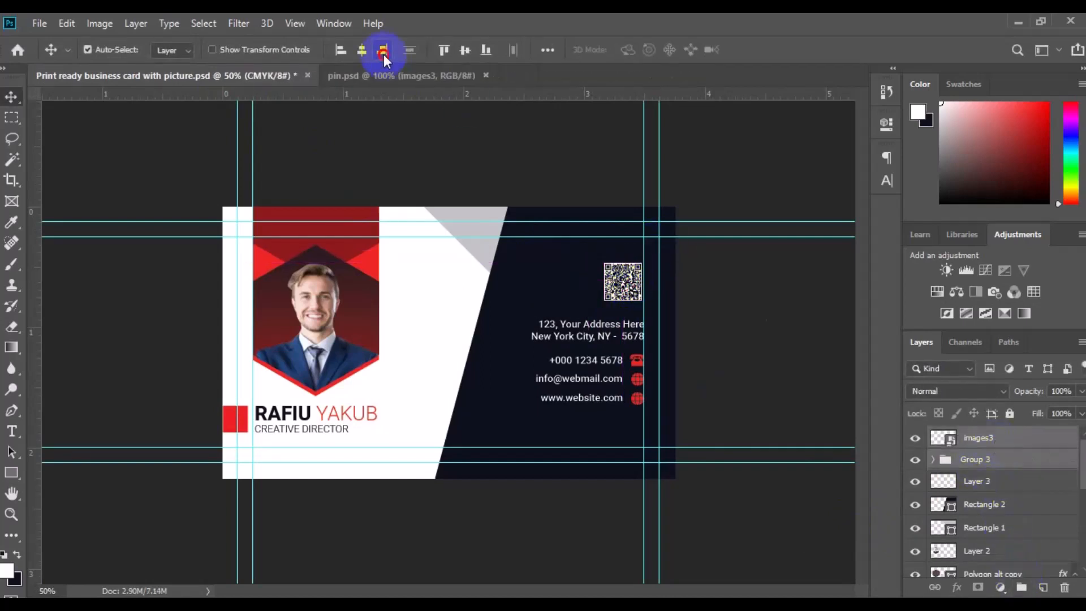